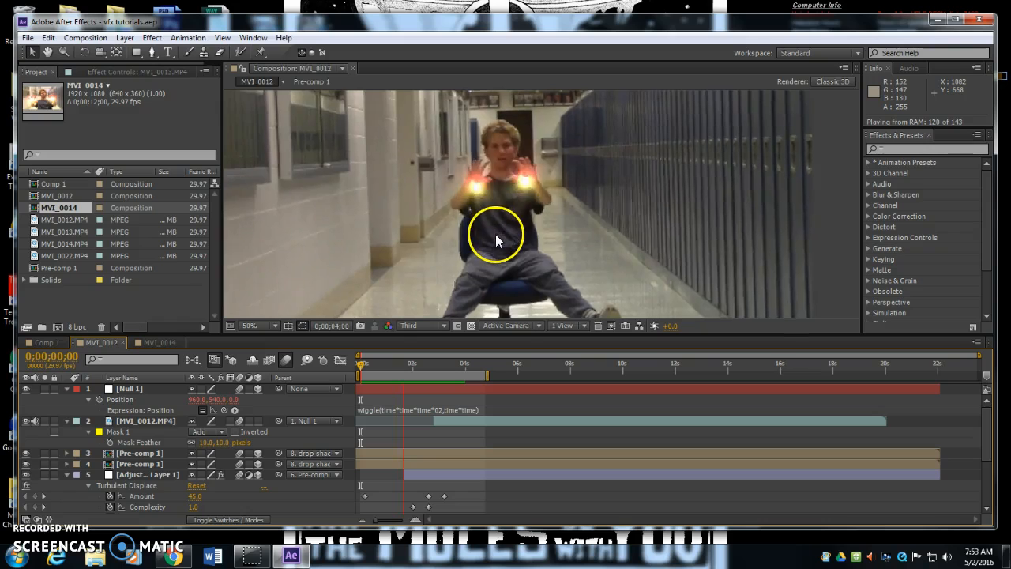
Step: Stop the preview and create a new composition from the MVI_0012.MP4 footage
key(space)
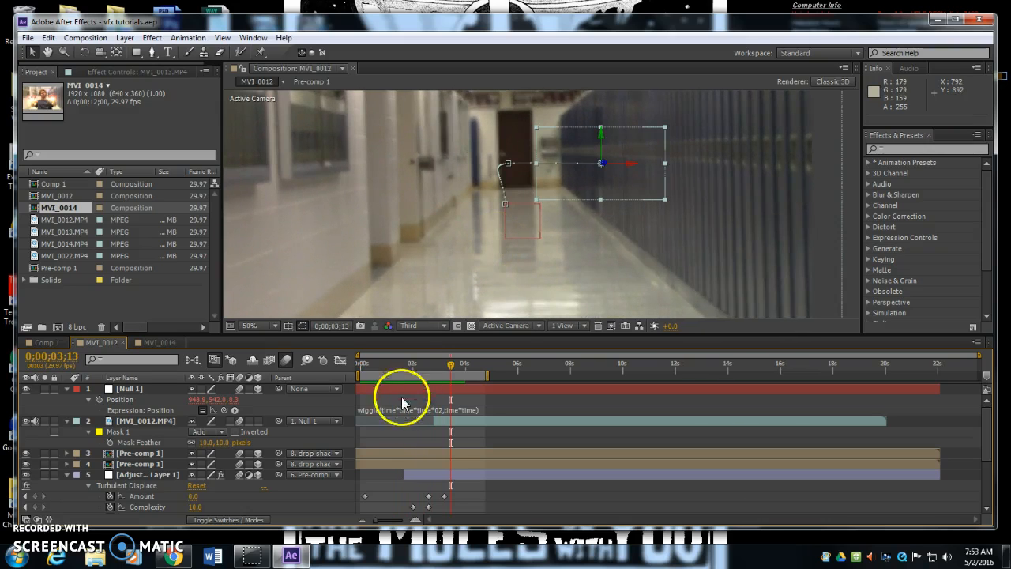
right_click(51, 221)
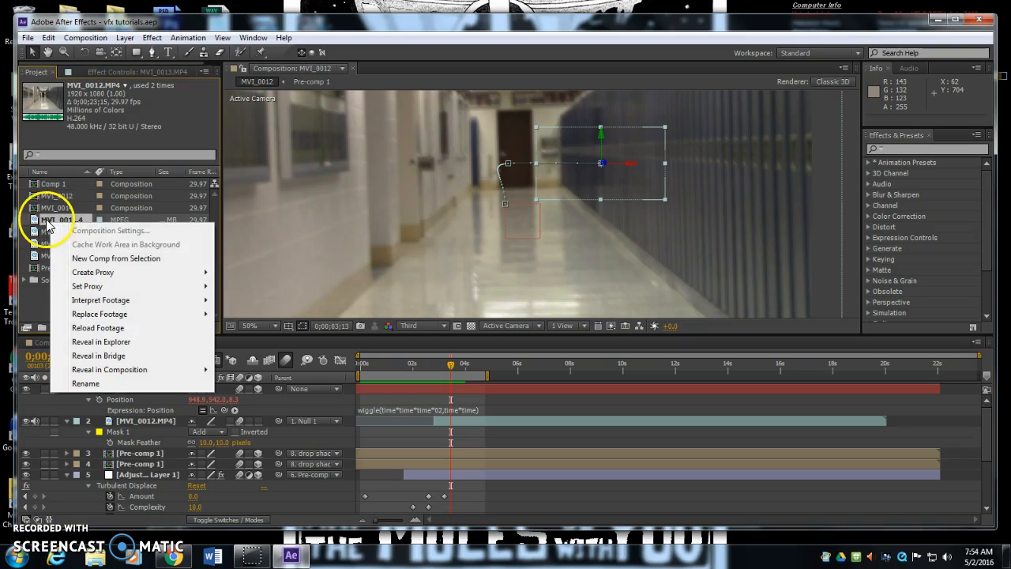
click(119, 258)
Step: Trim about the first 10 seconds off the MVI_0012.MP4 layer and align it with the start of the timeline
drag(361, 365, 417, 372)
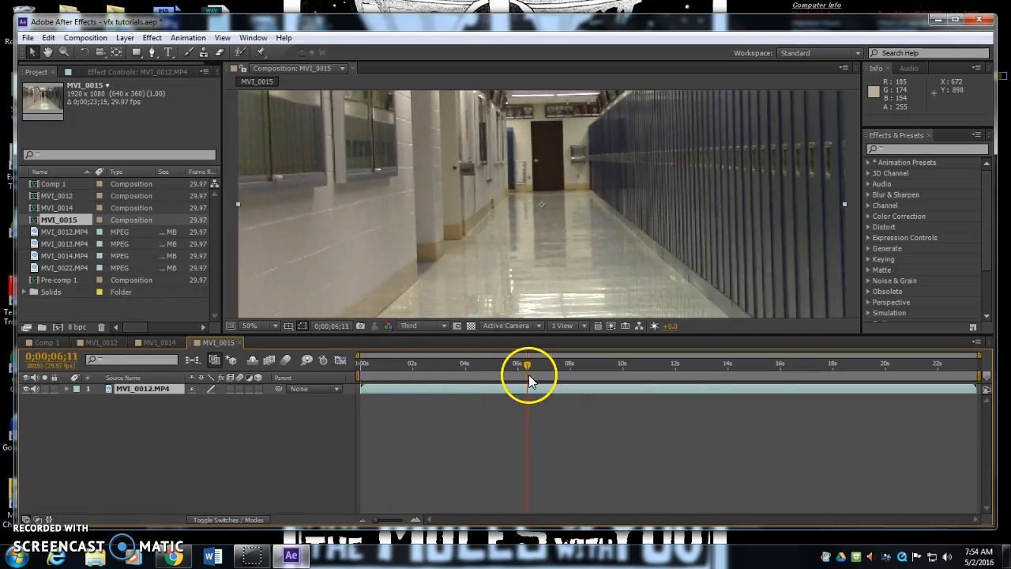
drag(657, 371, 659, 371)
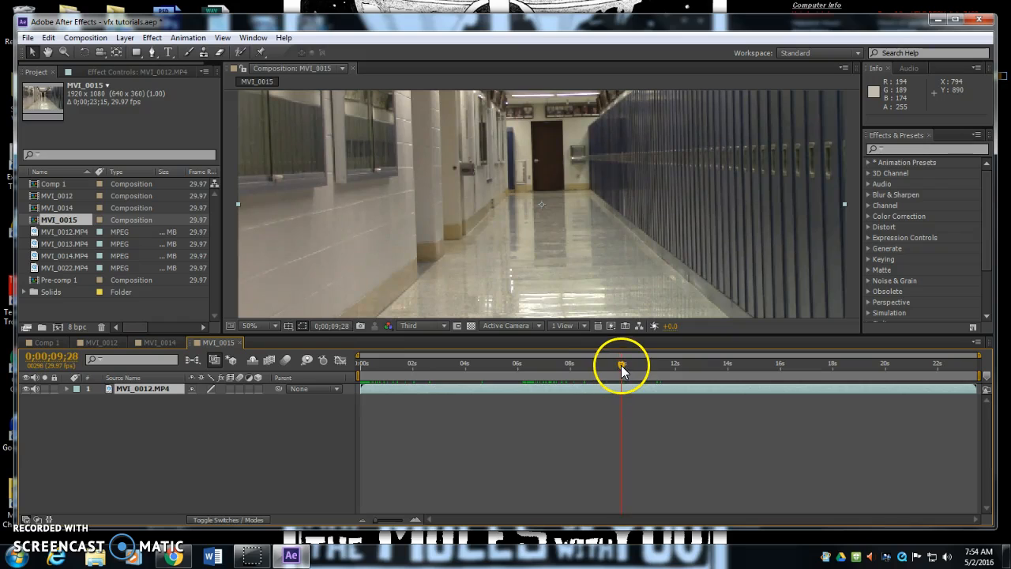
drag(362, 387, 401, 397)
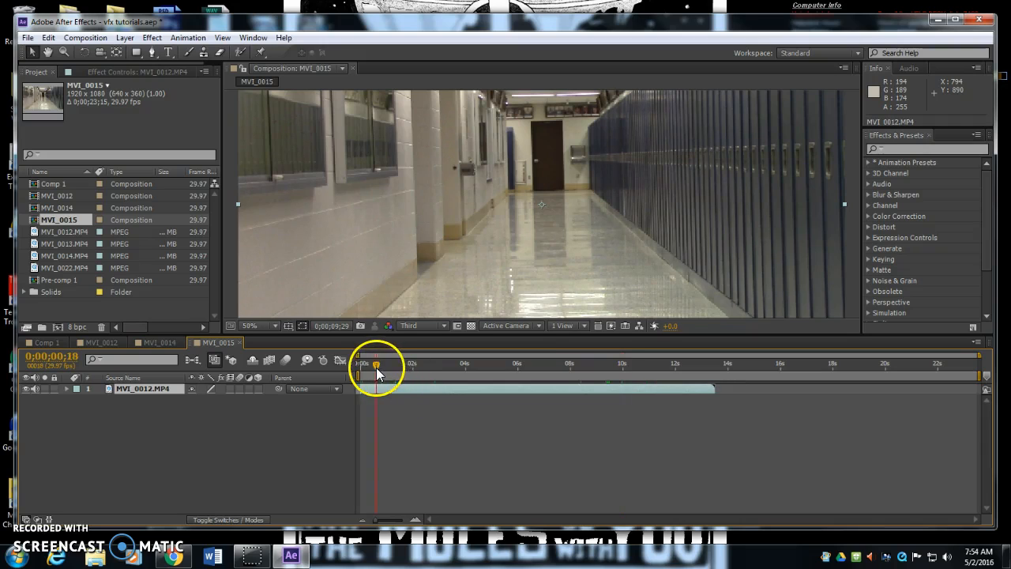
Step: Rename the MVI_0012.MP4 layer as clean plate
right_click(152, 390)
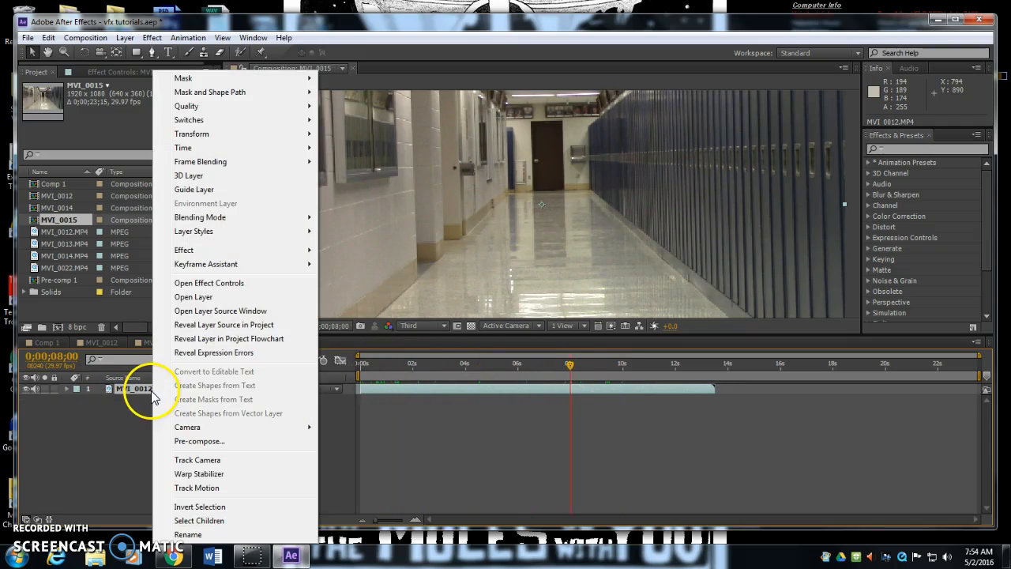
click(207, 534)
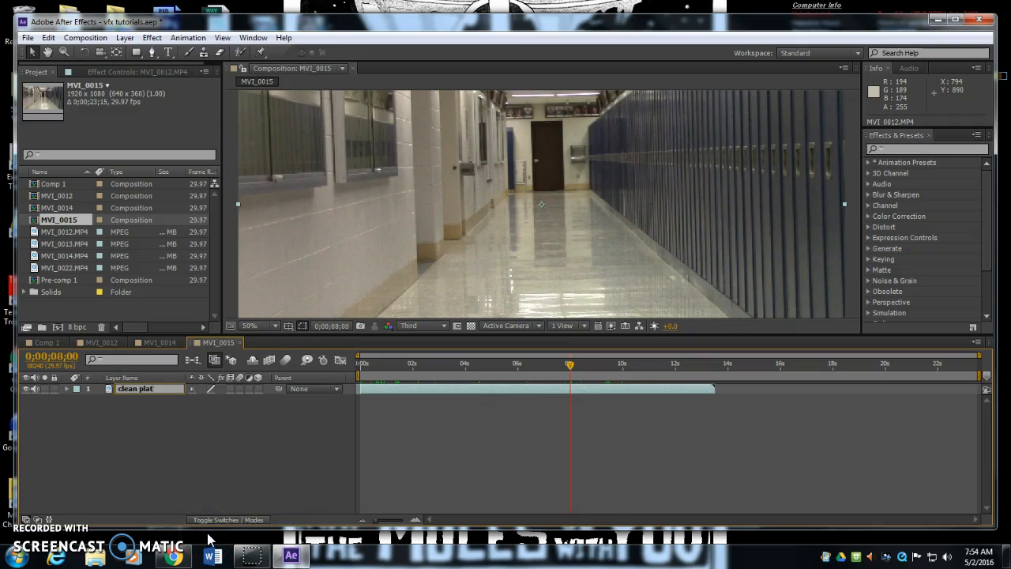
click(47, 243)
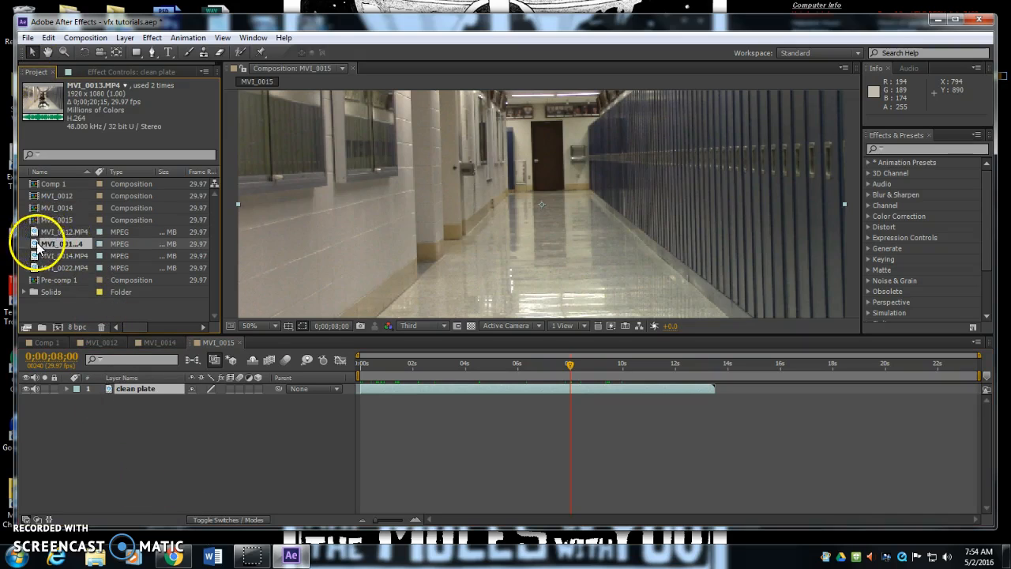
drag(48, 267, 215, 461)
drag(200, 413, 182, 380)
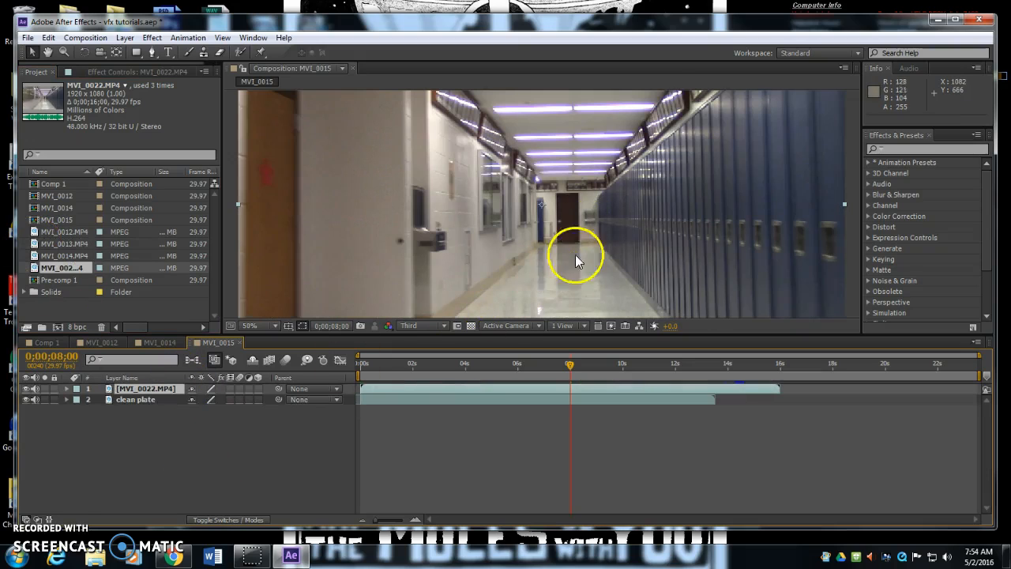
drag(383, 362, 418, 367)
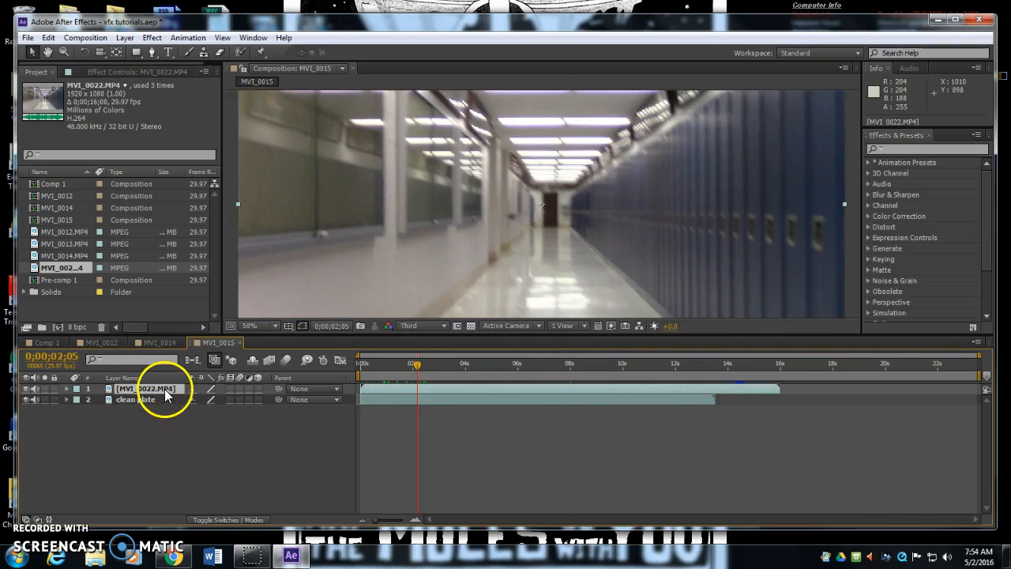
key(Delete)
Step: Add the MVI_0013.MP4 footage above the clean plate layer and enlarge the preview area
click(31, 240)
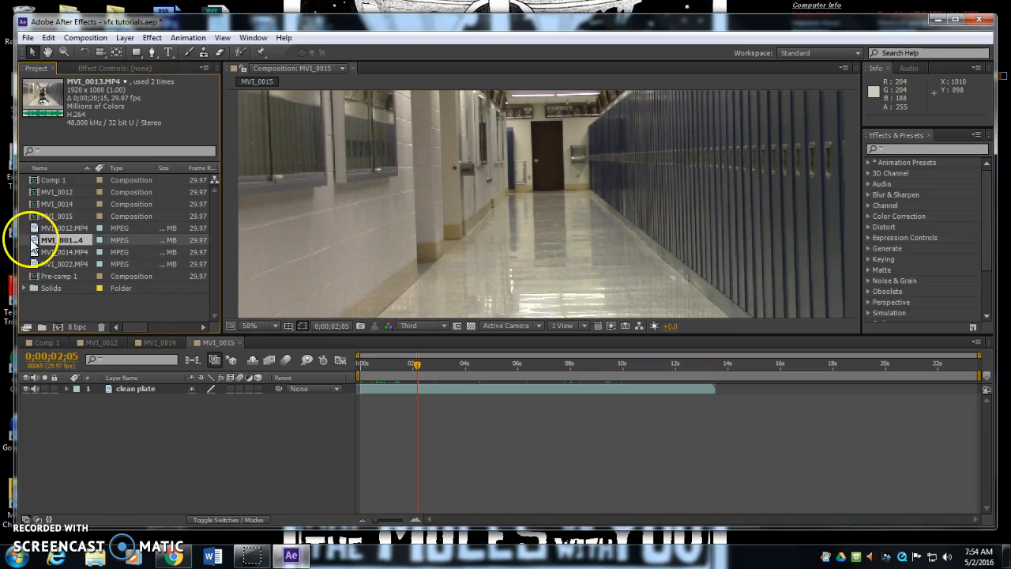
drag(35, 240, 79, 387)
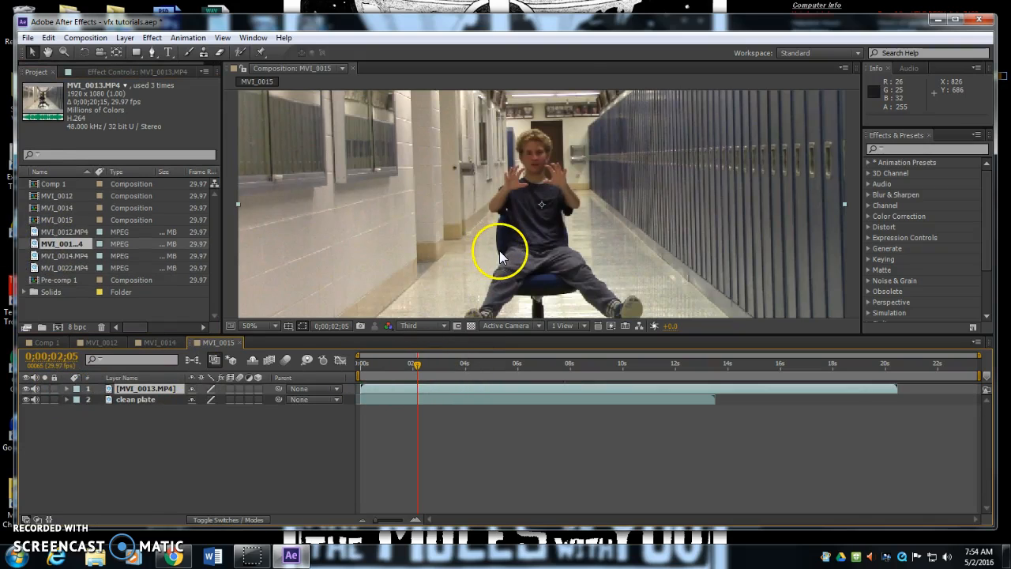
scroll(499, 250, down, 2)
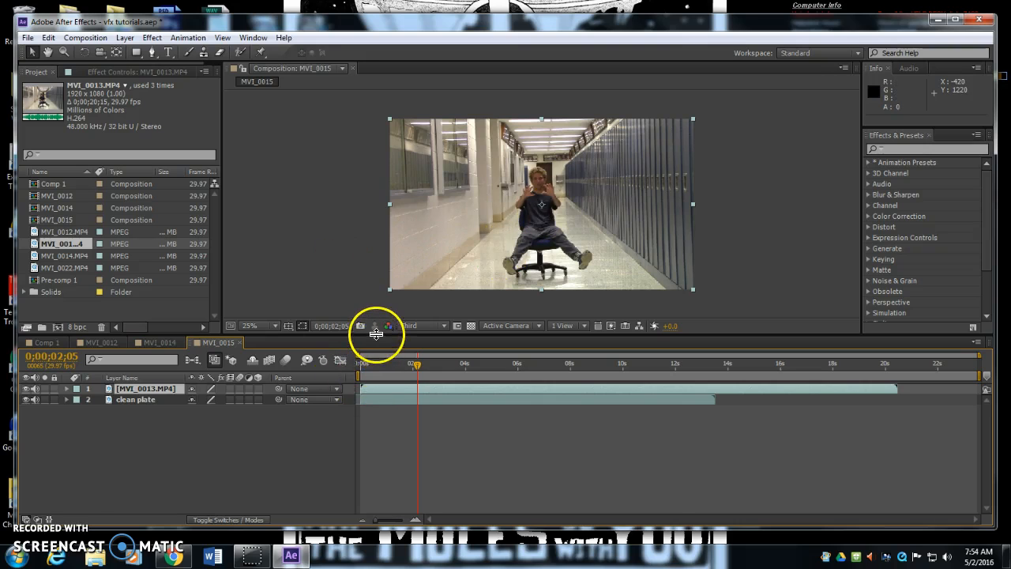
drag(376, 333, 383, 422)
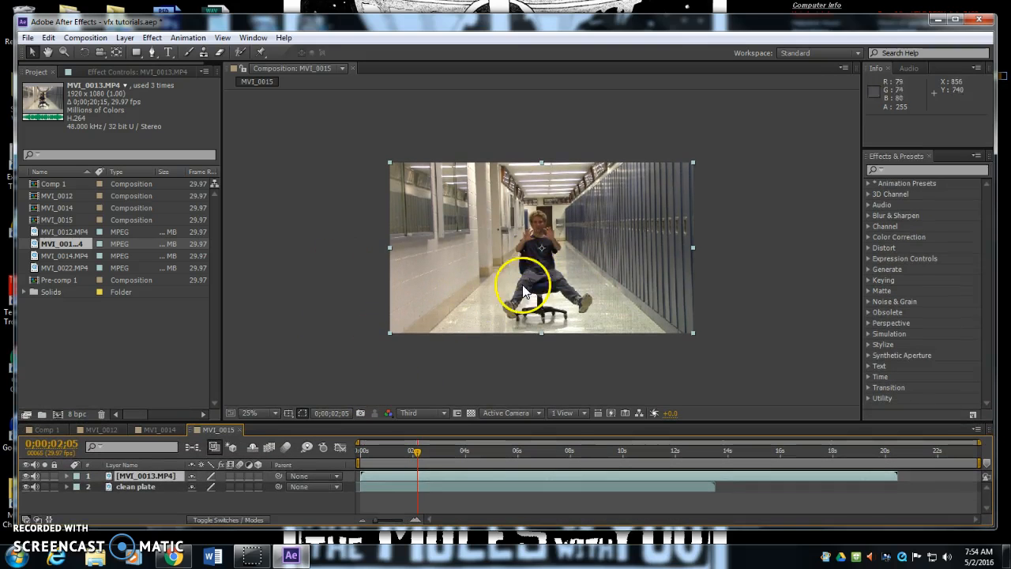
Step: Trim the first 2 seconds off the MVI_0013.MP4 layer, keep its start at zero, and end it at 0;00;06;01
drag(418, 456, 403, 477)
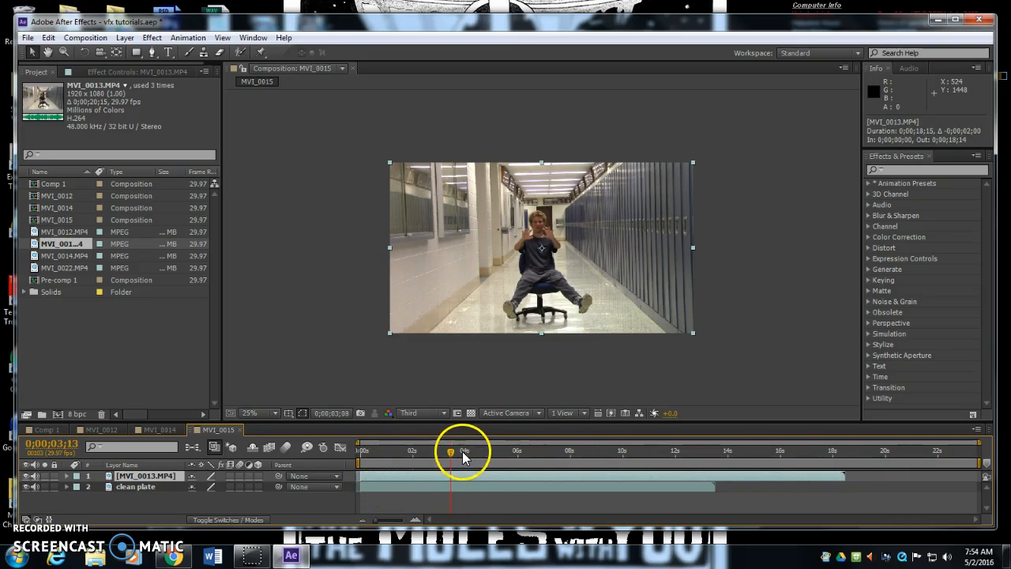
drag(517, 455, 491, 450)
drag(842, 476, 516, 493)
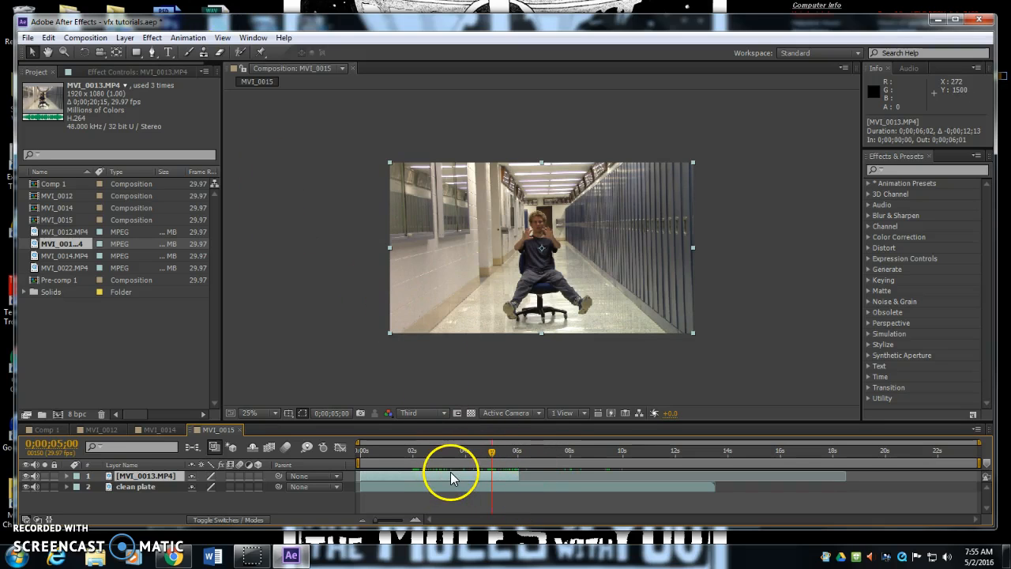
Step: Open the MVI_0013.MP4 layer and mark the man on the chair as foreground with the Roto Brush
double_click(135, 476)
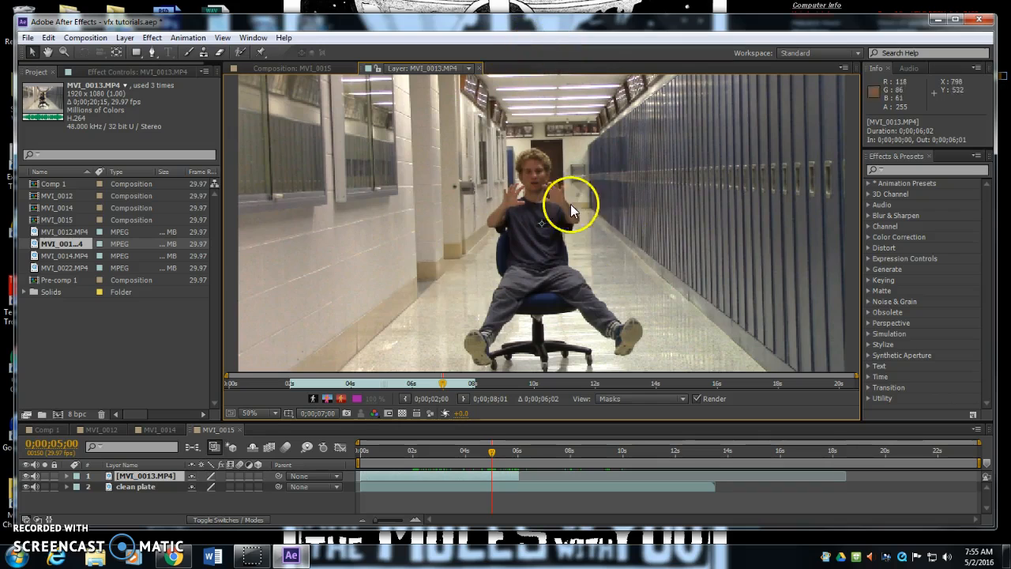
click(239, 53)
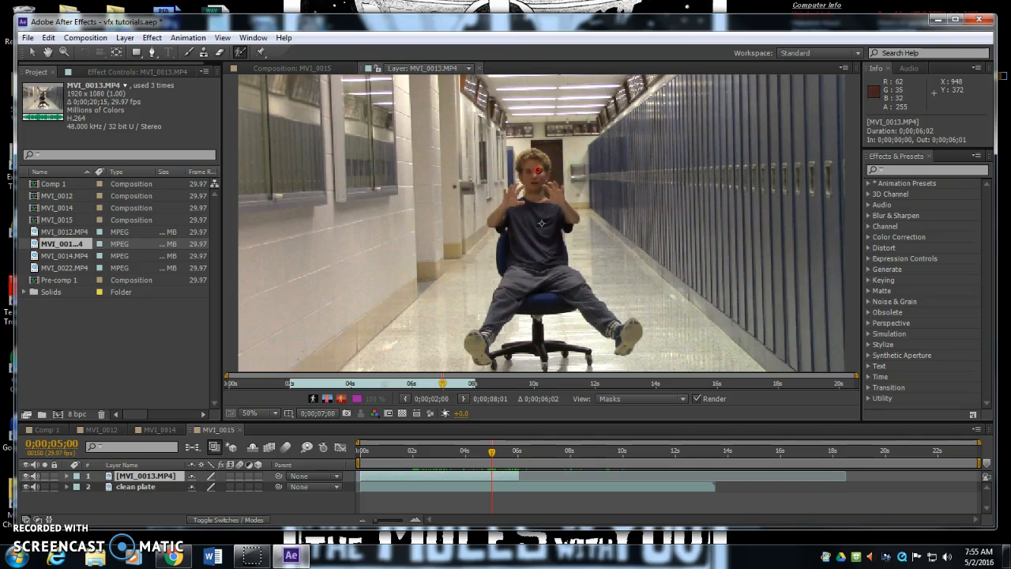
mouse_move(525, 175)
mouse_down()
mouse_move(502, 212)
mouse_move(519, 244)
mouse_move(505, 254)
mouse_move(509, 283)
mouse_move(478, 343)
mouse_move(508, 301)
mouse_move(532, 289)
mouse_move(536, 340)
mouse_move(522, 346)
mouse_move(538, 354)
mouse_move(553, 345)
mouse_move(539, 325)
mouse_move(551, 292)
mouse_move(571, 292)
mouse_move(627, 340)
mouse_move(544, 242)
mouse_move(544, 221)
mouse_move(568, 218)
mouse_move(554, 191)
mouse_move(548, 203)
mouse_move(539, 193)
mouse_move(541, 169)
mouse_up()
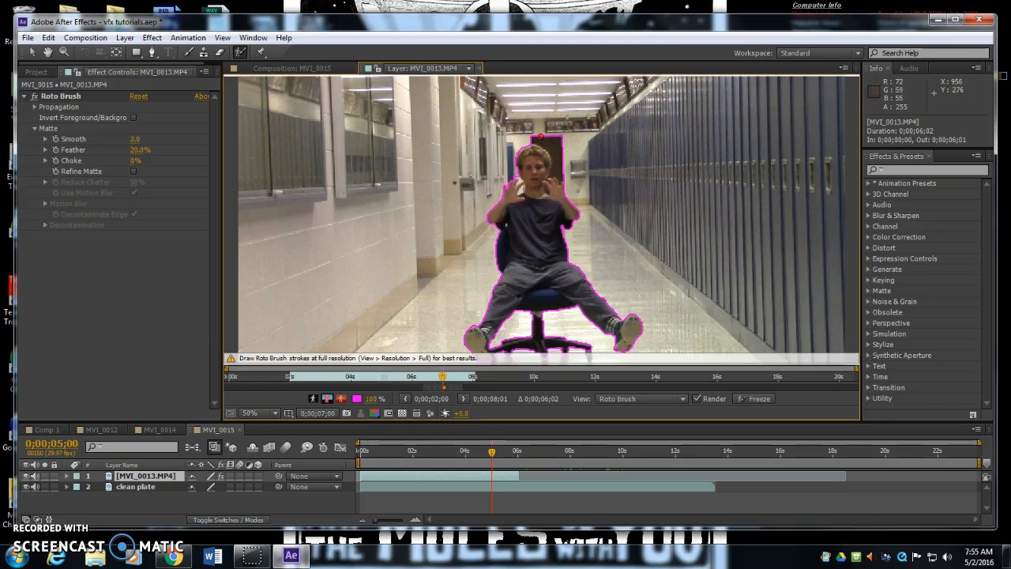
Step: Refine the Roto Brush selection by excluding the door and the gaps around the hands and including the chair's wheeled base
drag(560, 171, 560, 173)
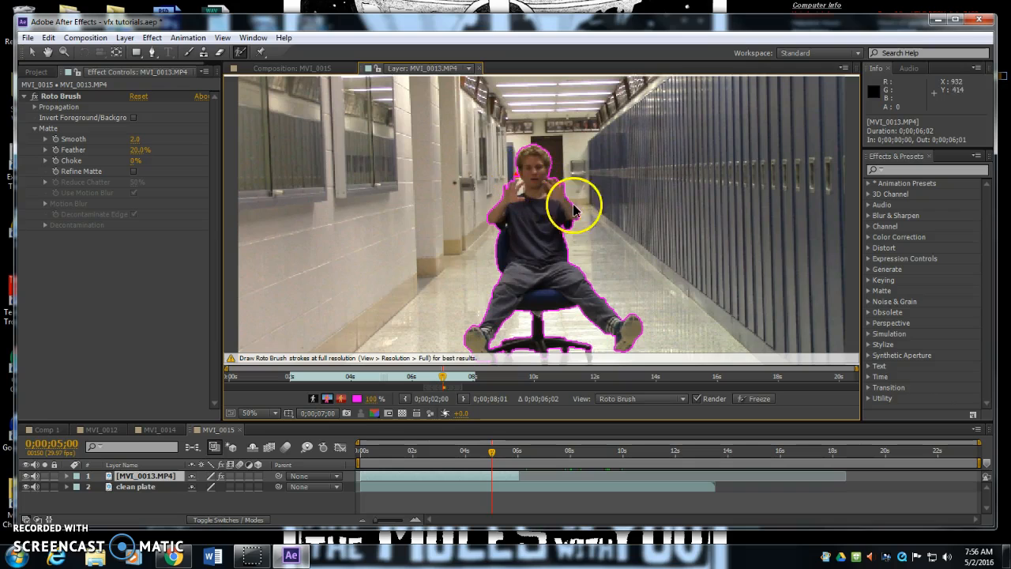
drag(533, 248, 542, 179)
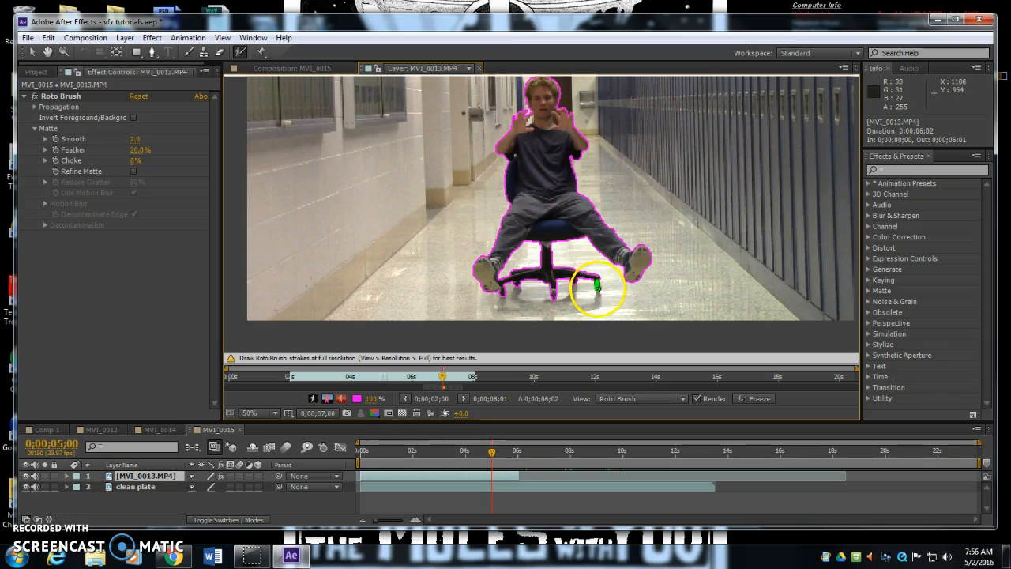
drag(552, 162, 539, 237)
scroll(530, 219, up, 3)
scroll(529, 214, down, 1)
drag(508, 151, 519, 209)
drag(454, 182, 450, 190)
drag(551, 180, 554, 189)
scroll(535, 223, down, 4)
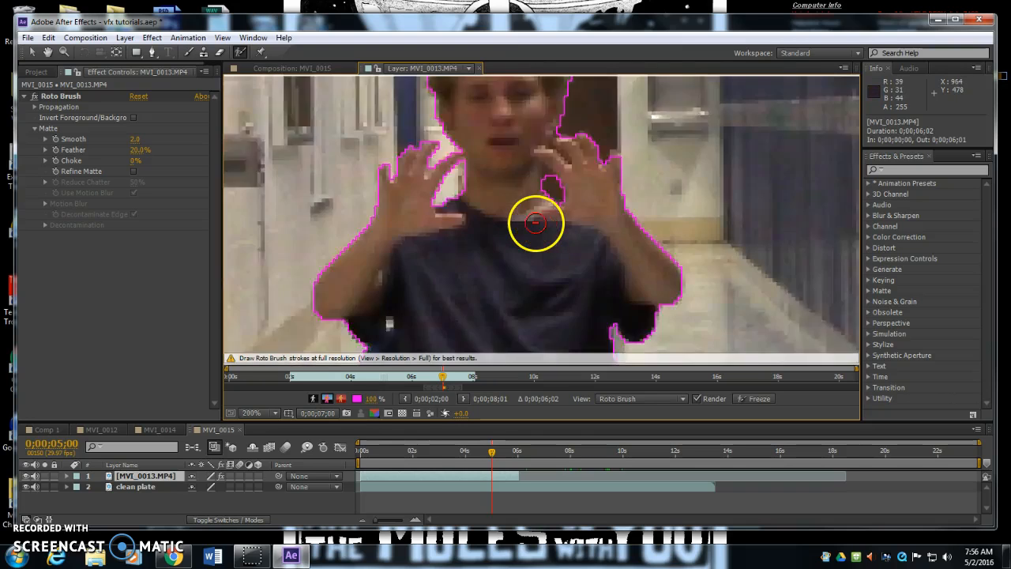
drag(519, 305, 508, 244)
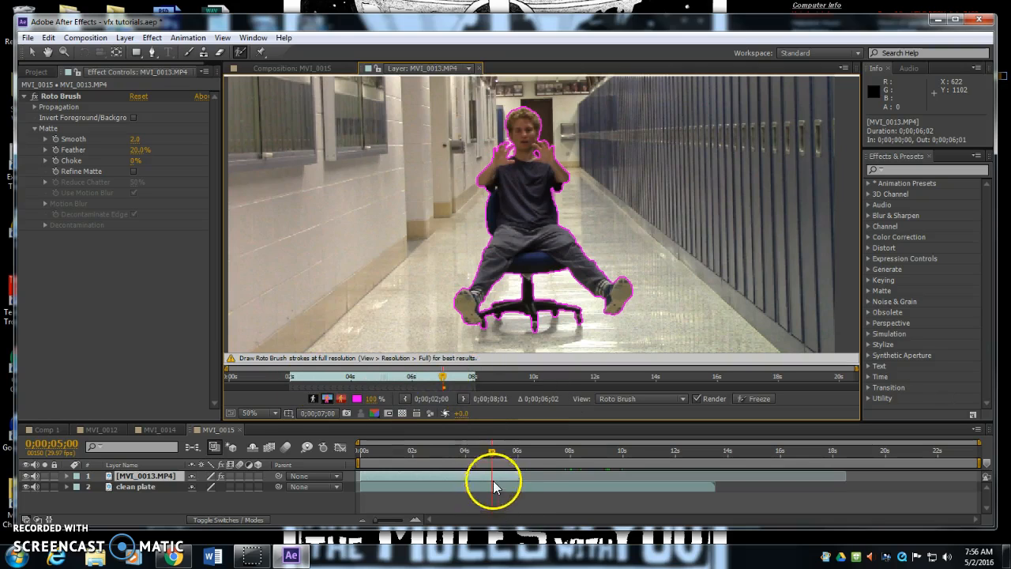
Step: Propagate the Roto Brush selection across the layer's whole trimmed span and freeze the segmentation
drag(442, 381, 293, 383)
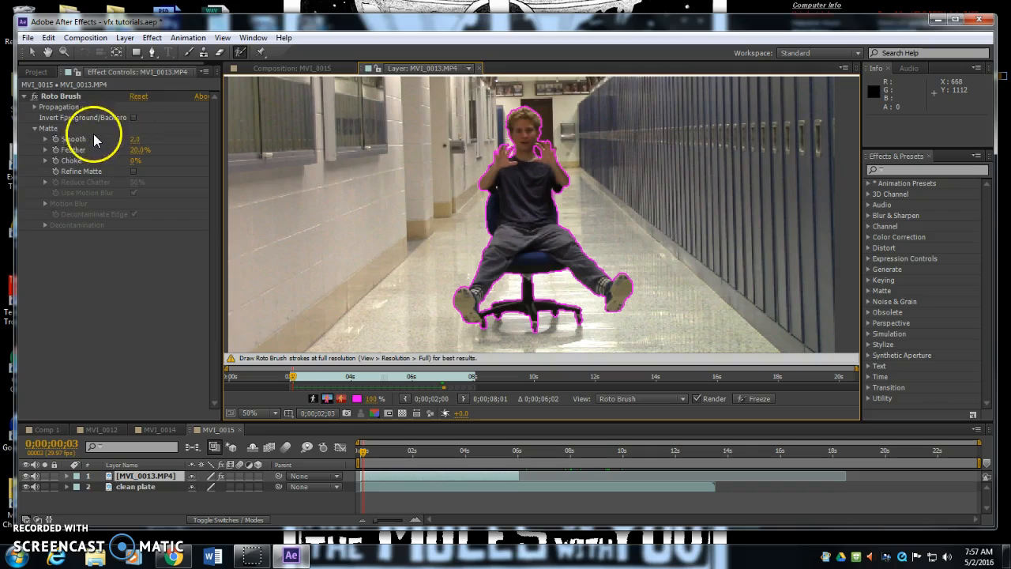
drag(455, 382, 473, 381)
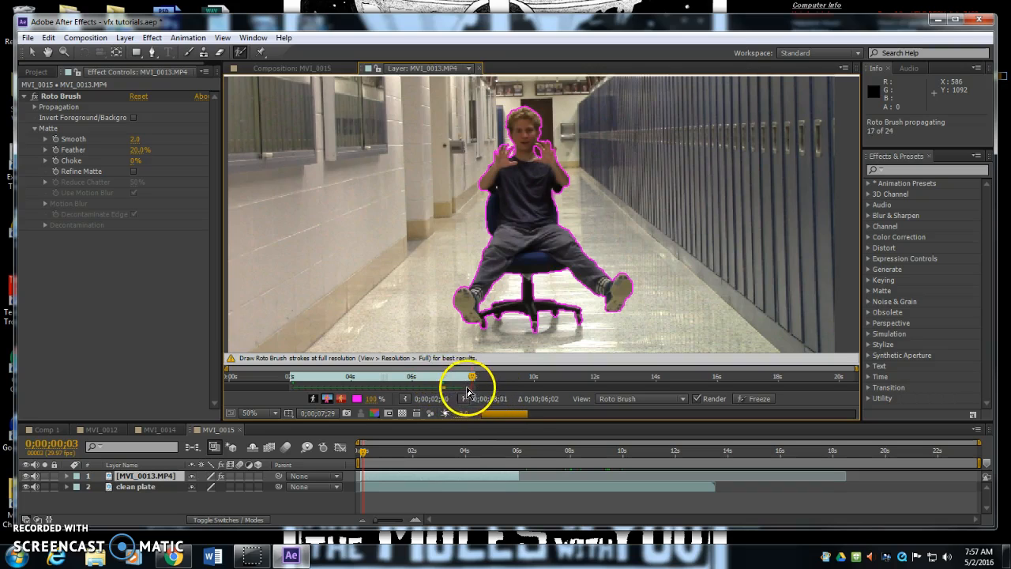
click(293, 377)
drag(316, 387, 289, 387)
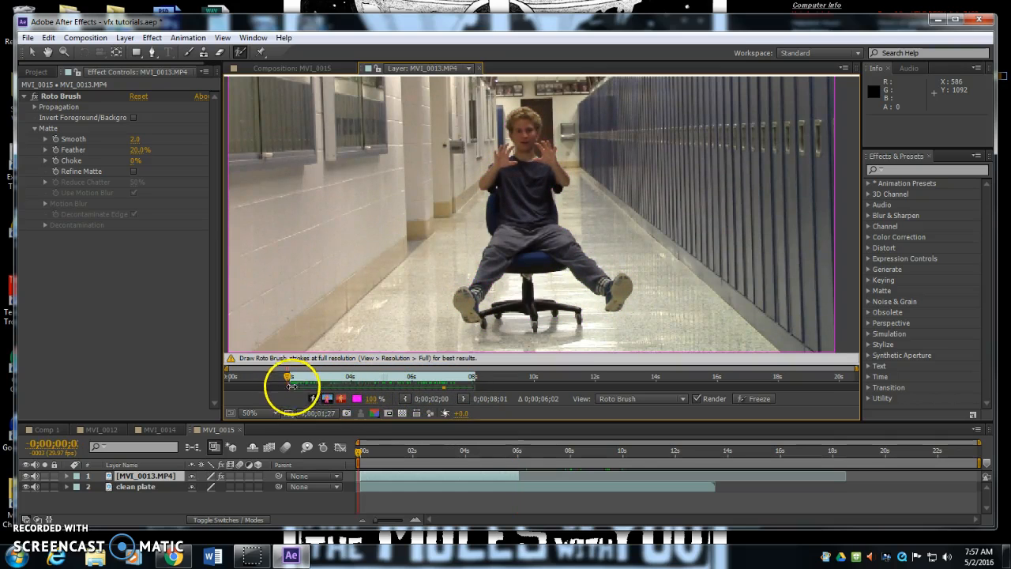
click(290, 380)
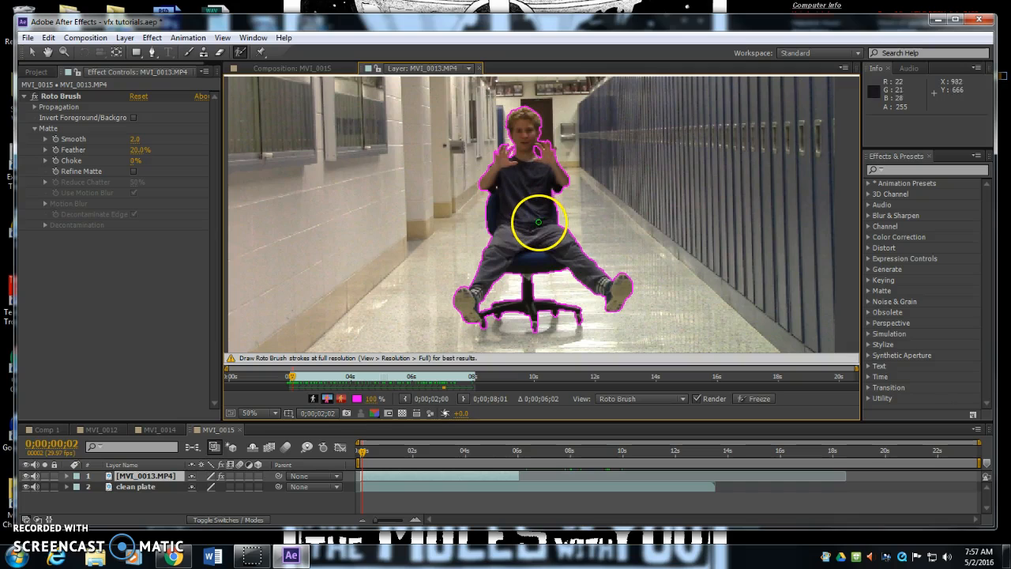
click(756, 399)
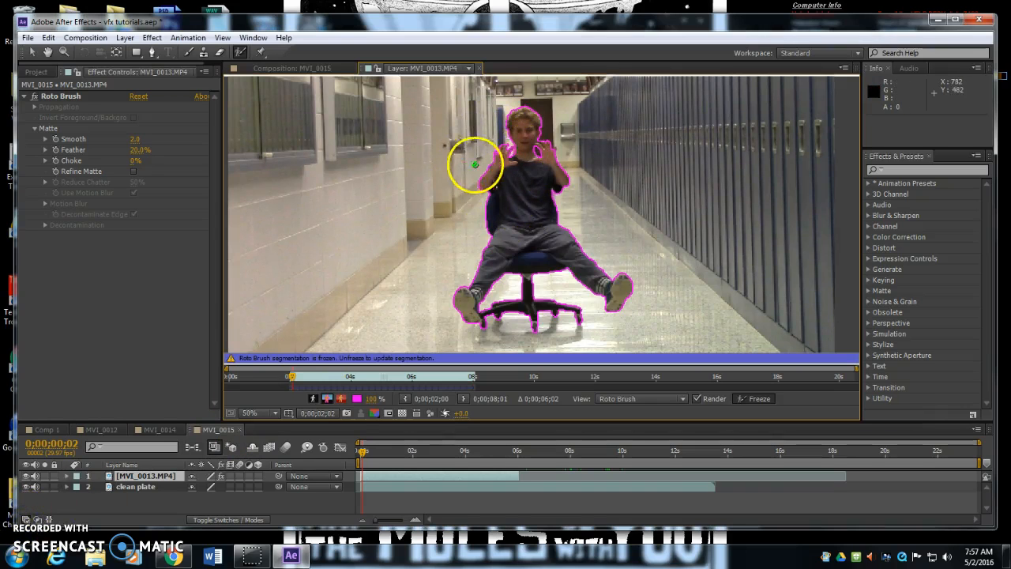
Step: Return to the MVI_0015 composition and compare the frame with the man's cutout layer hidden and shown
click(296, 68)
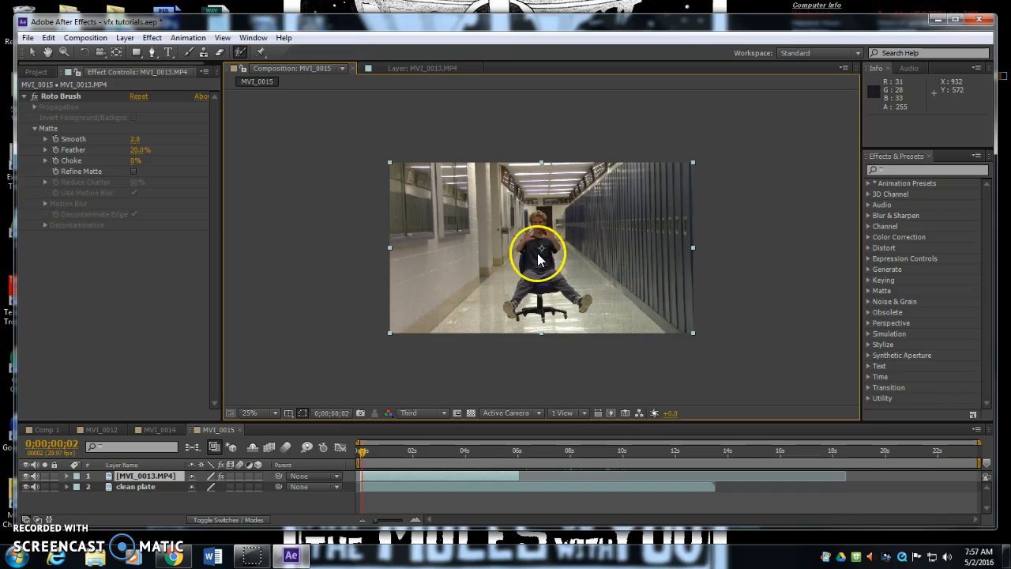
scroll(538, 259, up, 1)
key(space)
drag(513, 348, 510, 302)
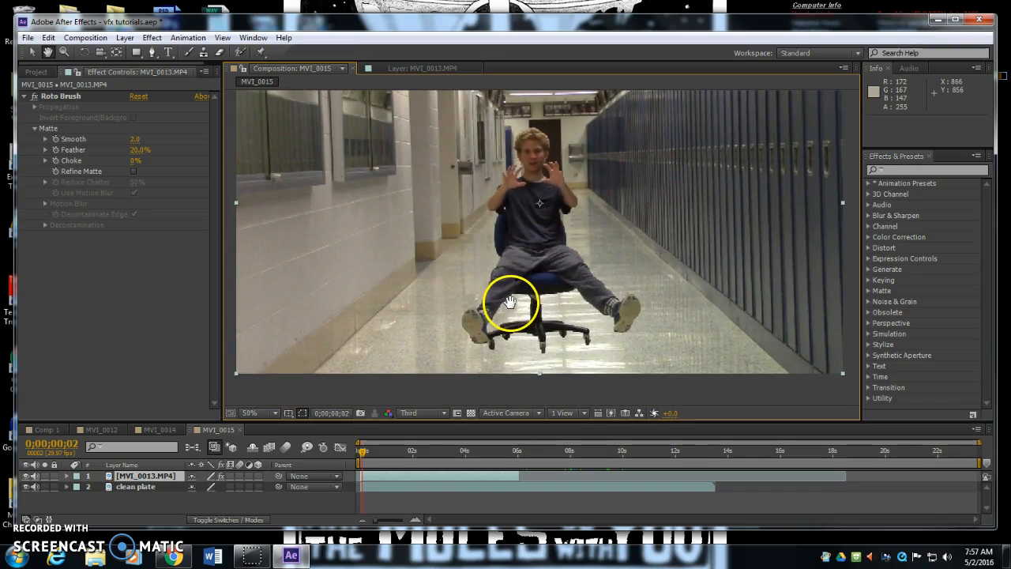
click(27, 477)
click(27, 477)
click(27, 477)
click(27, 477)
Step: Set the composition preview resolution to Full and inspect the cutout's edges up close from the legs to the head
scroll(526, 290, up, 3)
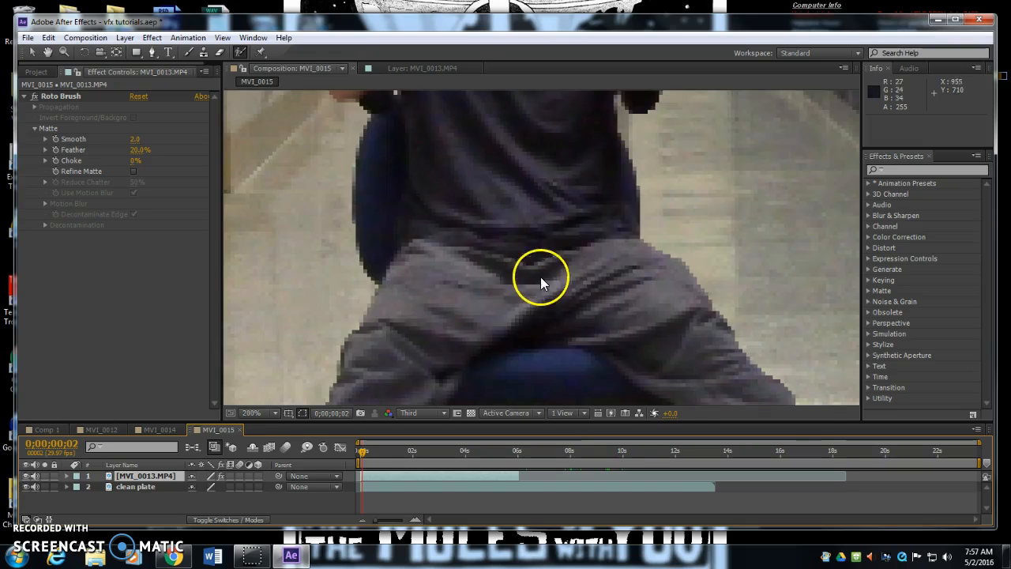
click(428, 412)
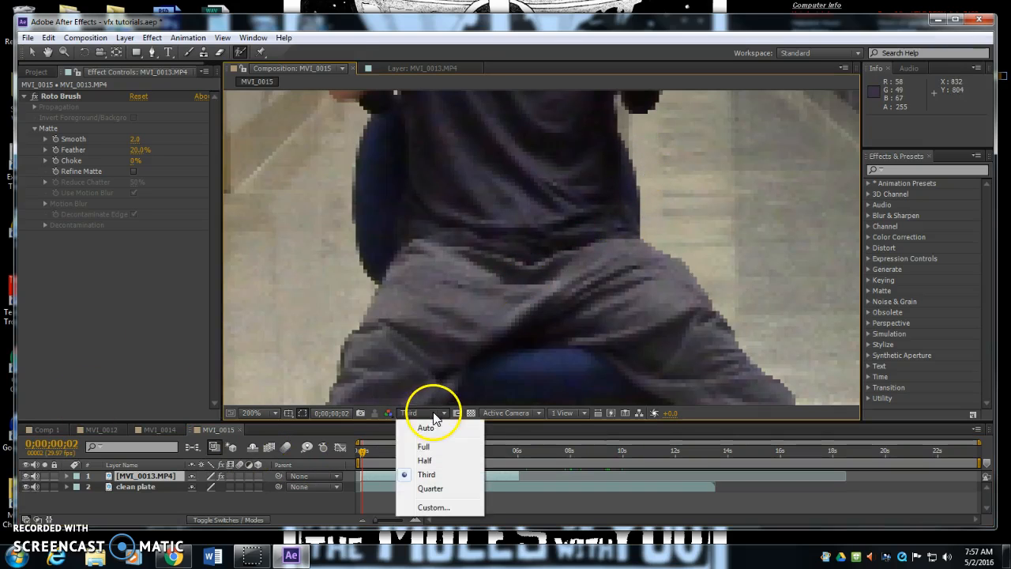
click(425, 446)
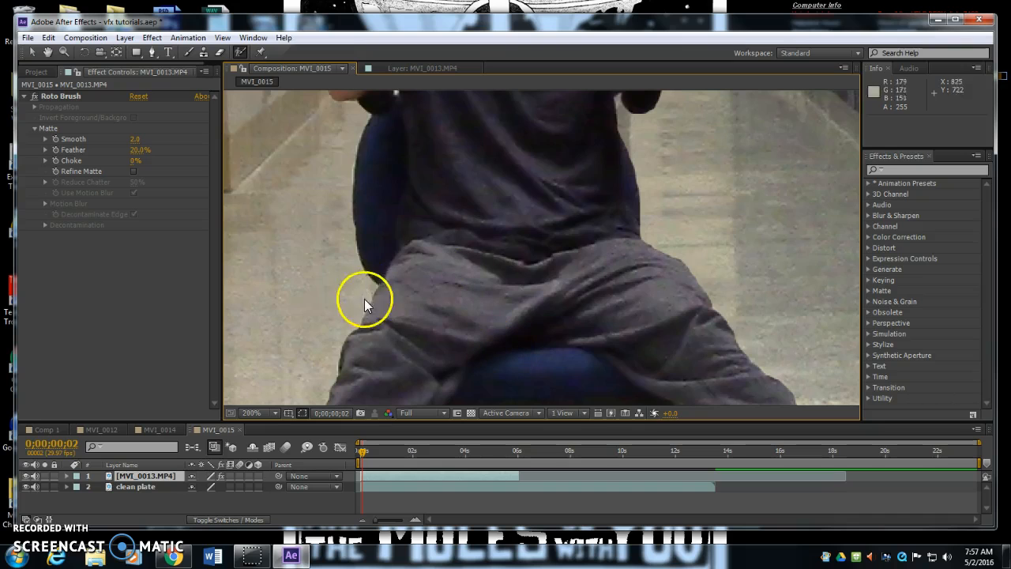
drag(585, 154, 558, 363)
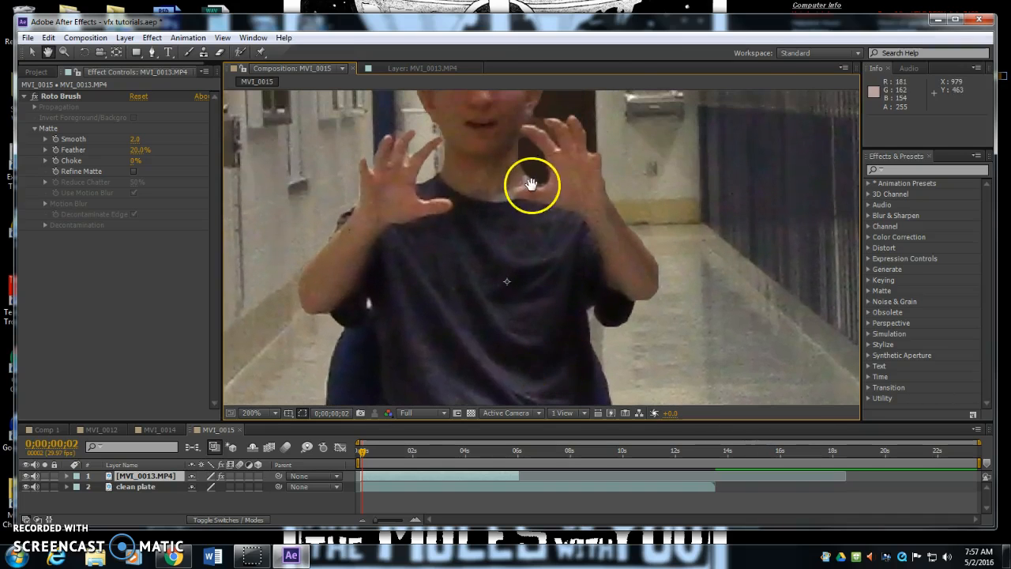
drag(532, 185, 529, 277)
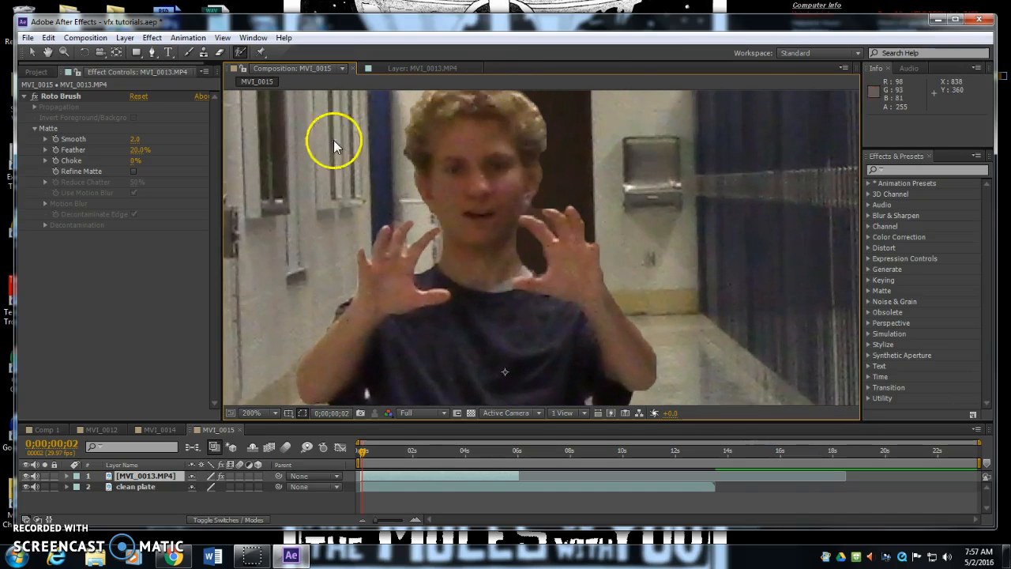
Step: Set the Roto Brush matte's Smooth to 2.9 and Feather to 23.6%, and check the whole cutout in the frame
mouse_move(139, 150)
mouse_down()
mouse_move(159, 149)
mouse_move(136, 138)
mouse_up()
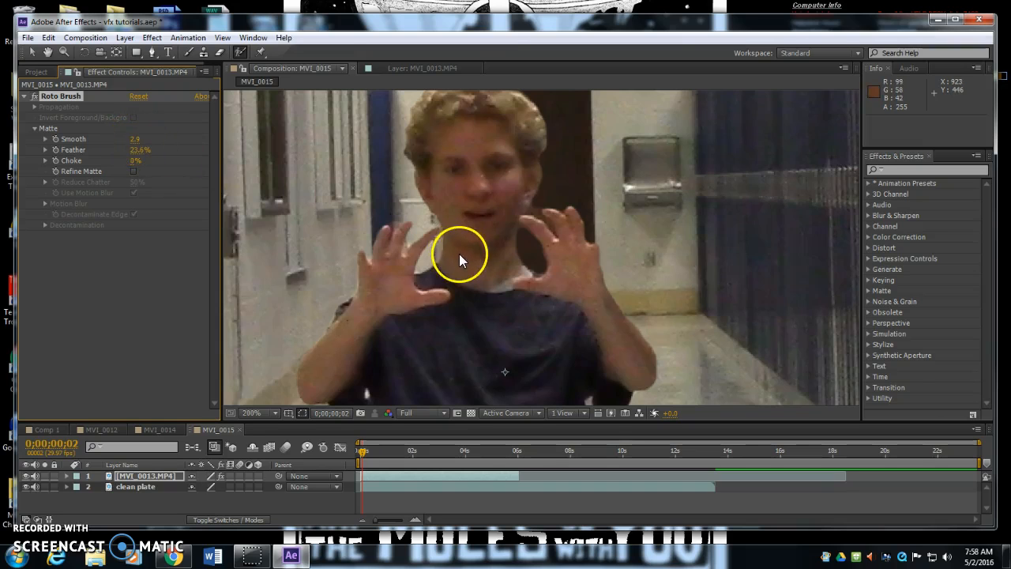
scroll(460, 254, down, 1)
key(space)
drag(482, 336, 460, 173)
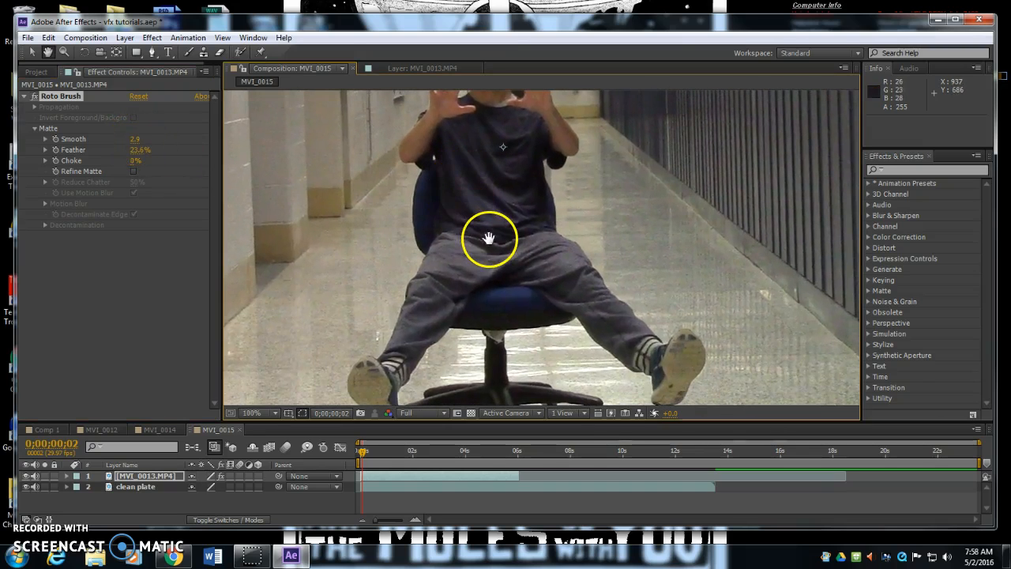
scroll(489, 239, down, 1)
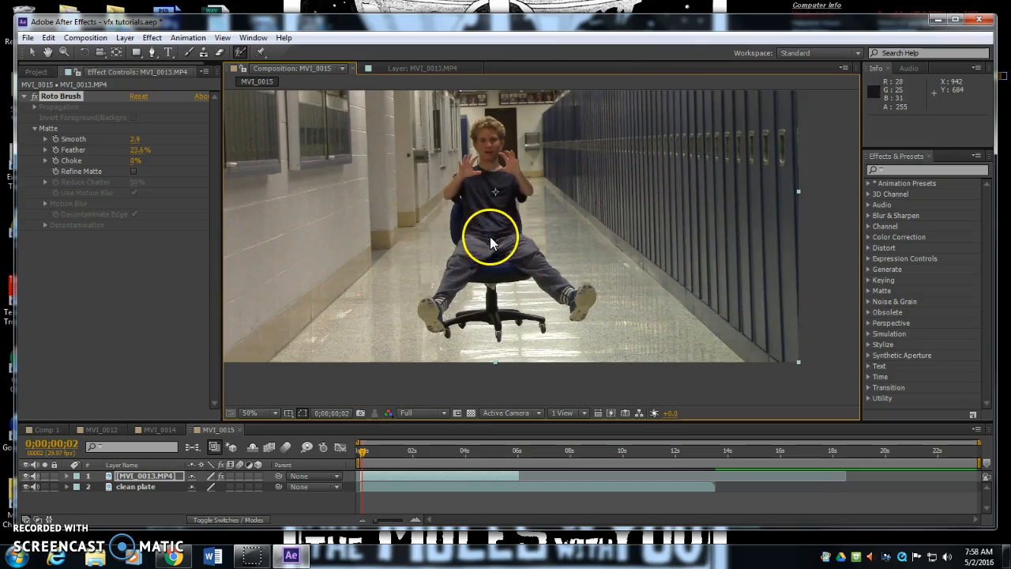
Step: Make the man's MVI_0013.MP4 layer a 3D layer and switch to the Selection tool
click(258, 475)
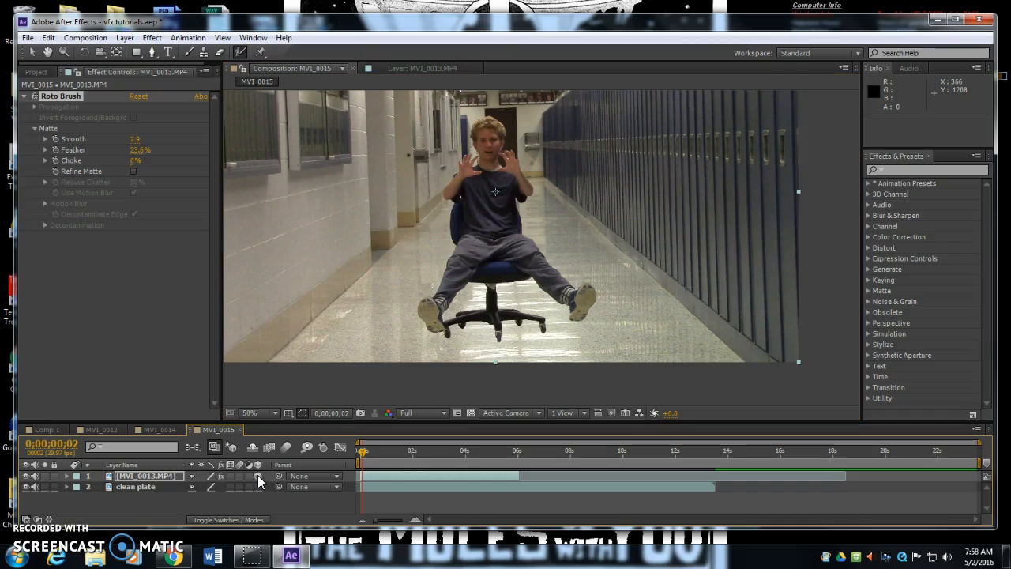
click(495, 191)
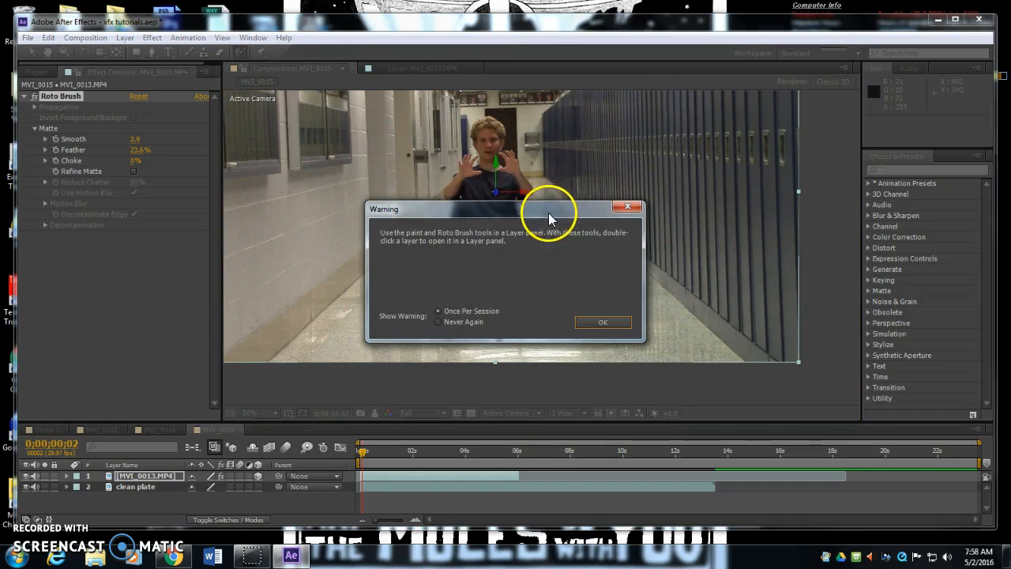
click(602, 322)
click(31, 52)
Step: Try moving the man's 3D layer far back in depth along the hallway, and undo that move
drag(494, 191, 239, 195)
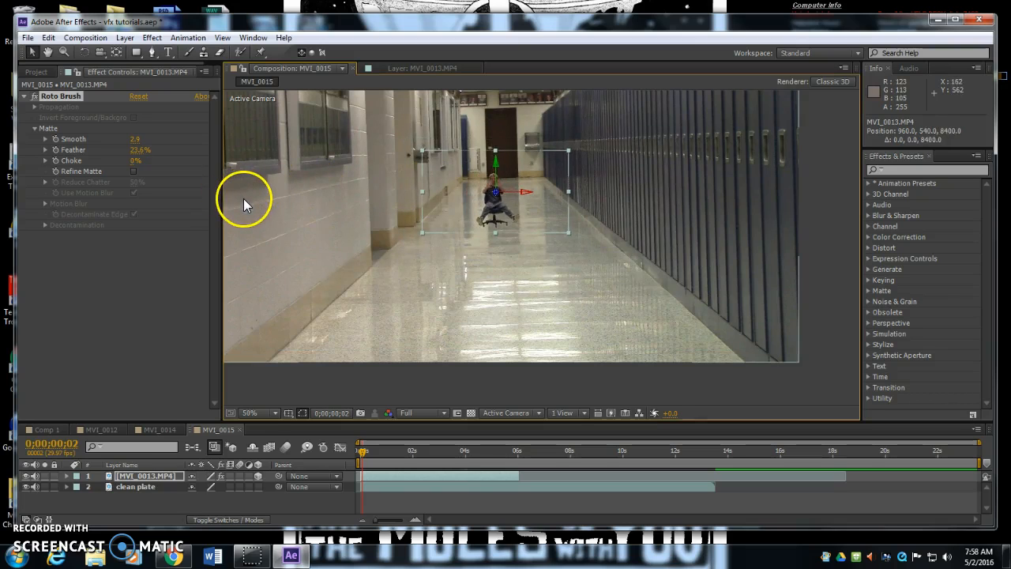
key(ctrl+z)
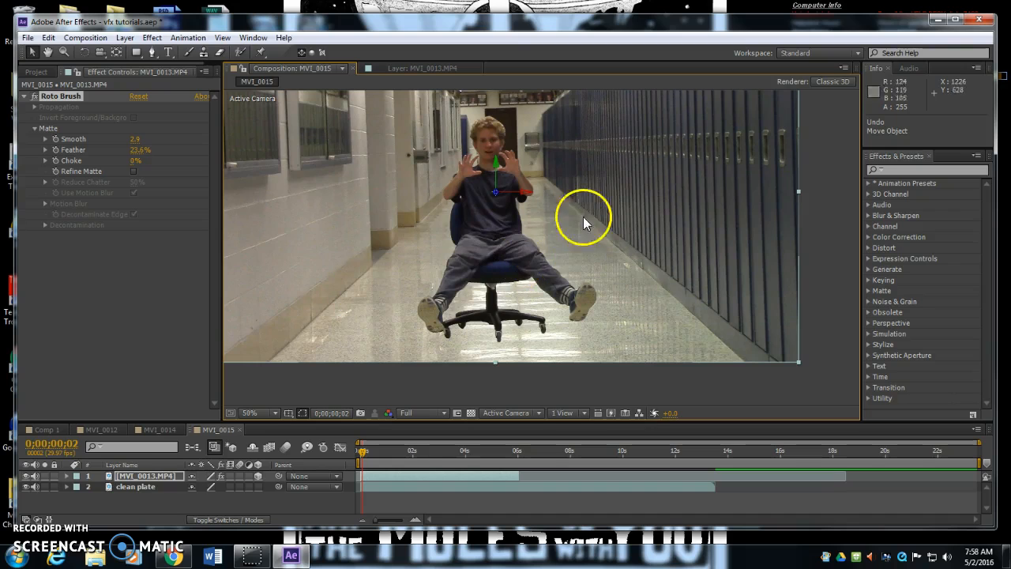
drag(614, 189, 656, 228)
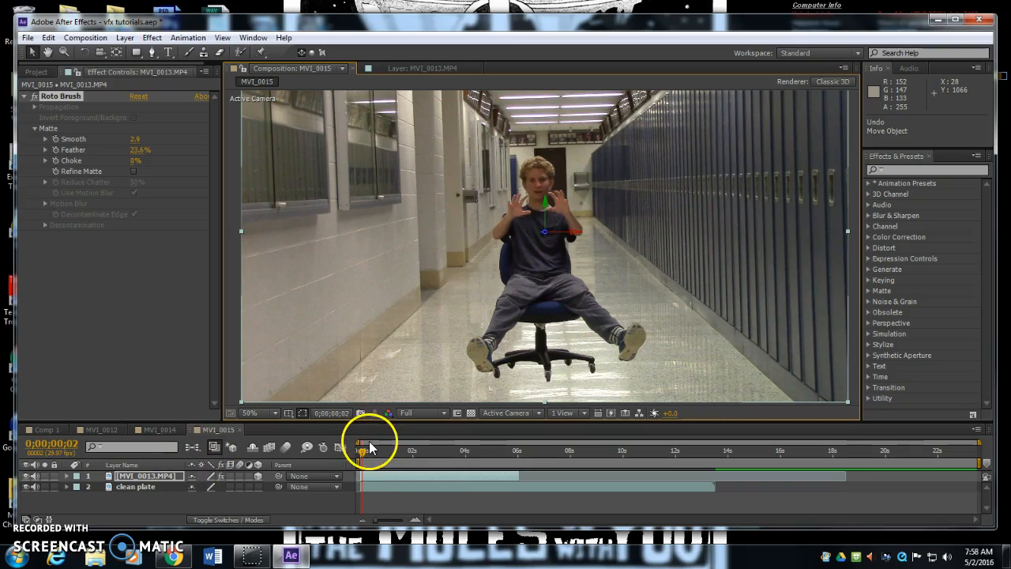
Step: Examine the layer stack of the finished MVI_0012 composition around 0;00;01;20, including its adjustment layer and Pre-comp 1 layers
click(97, 429)
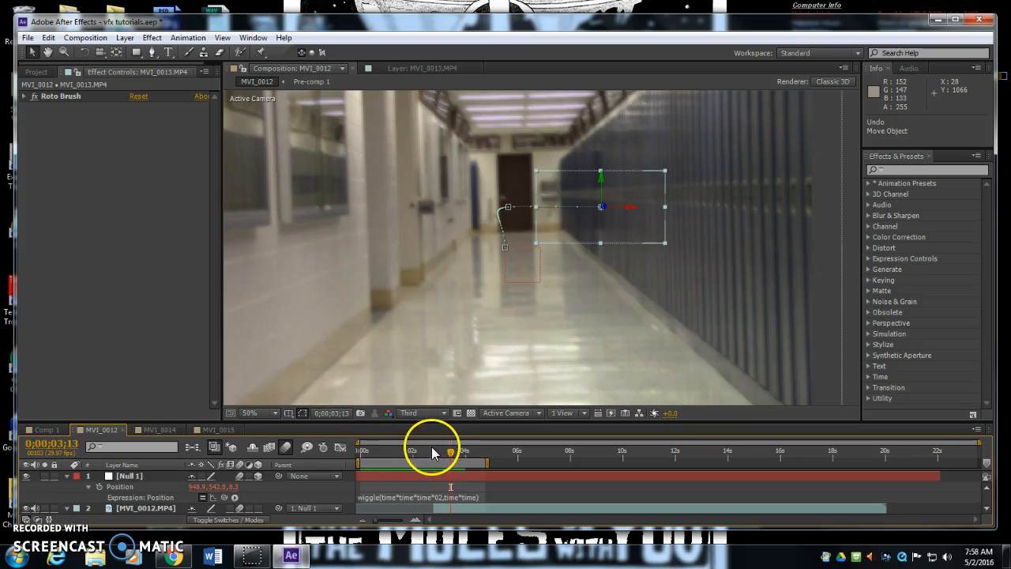
click(410, 451)
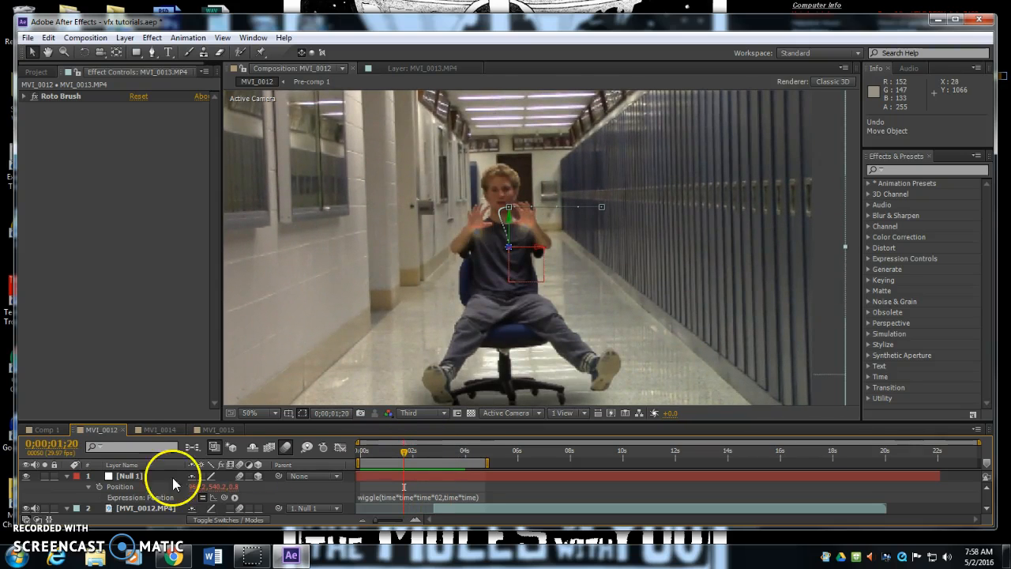
drag(144, 420, 162, 287)
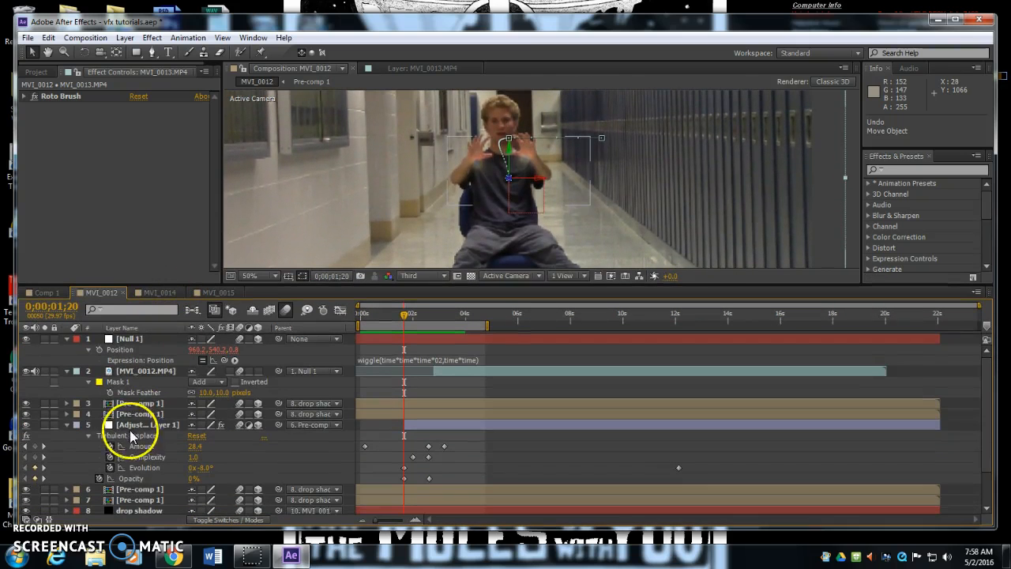
click(78, 426)
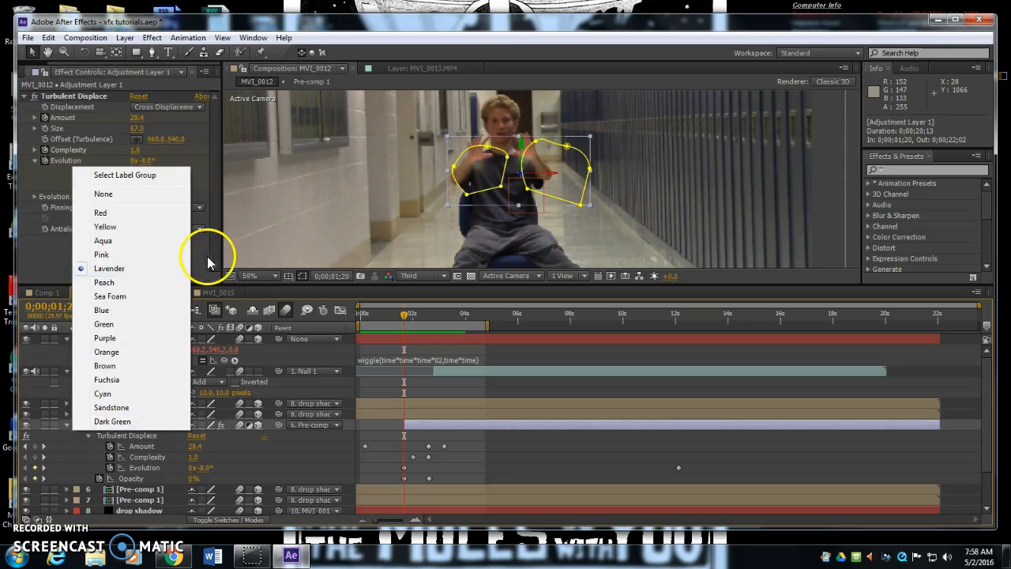
click(207, 260)
click(67, 427)
click(141, 403)
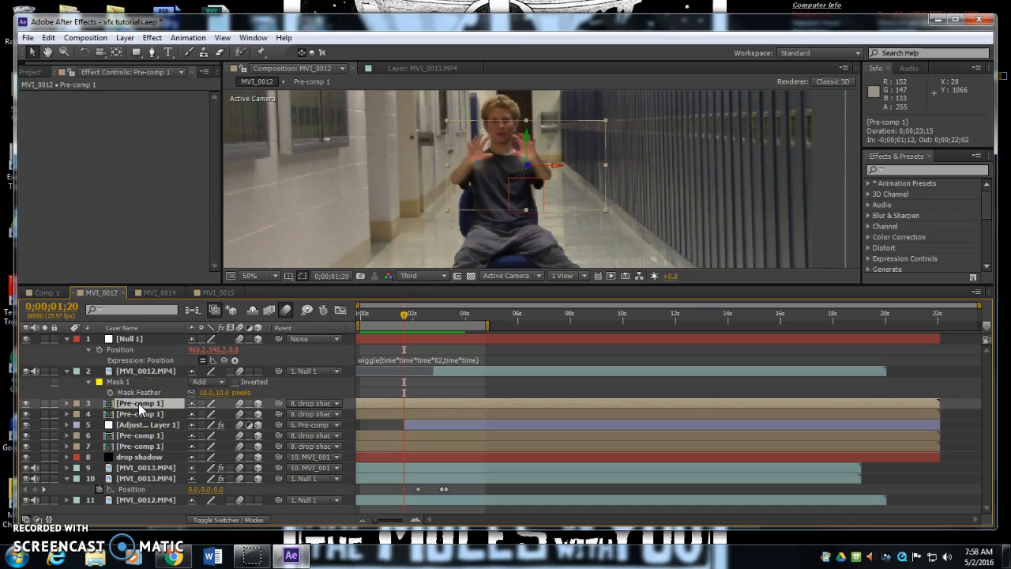
Step: Open Pre-comp 1 from the finished shot and review its particles, flare and upper burner layers
double_click(108, 405)
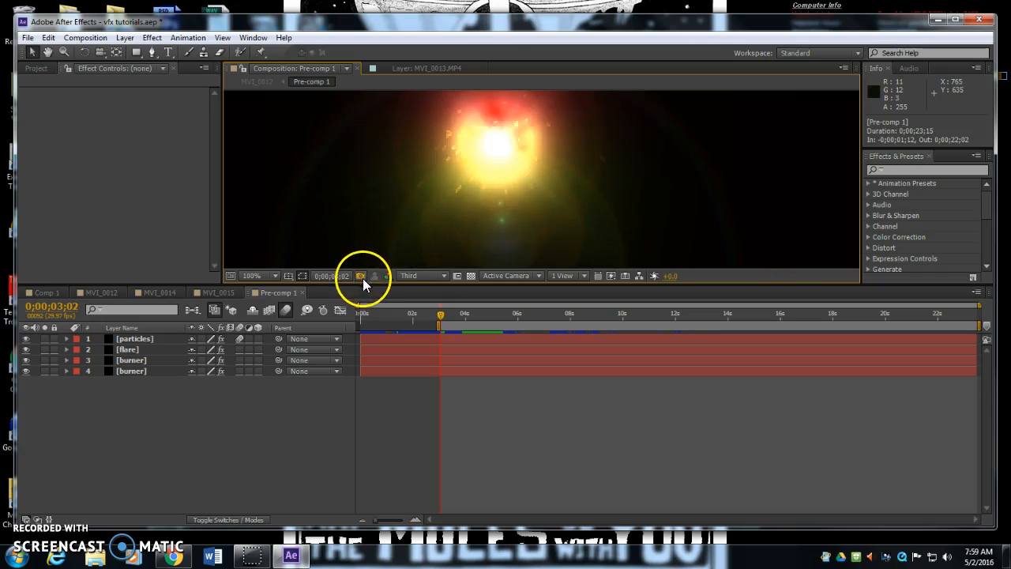
drag(364, 284, 361, 354)
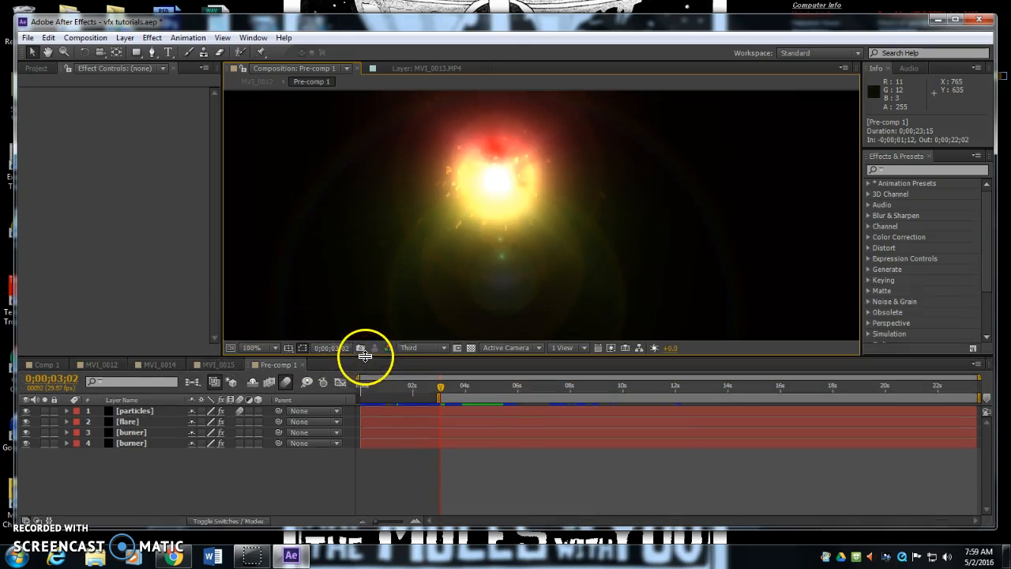
click(134, 412)
click(130, 422)
click(131, 432)
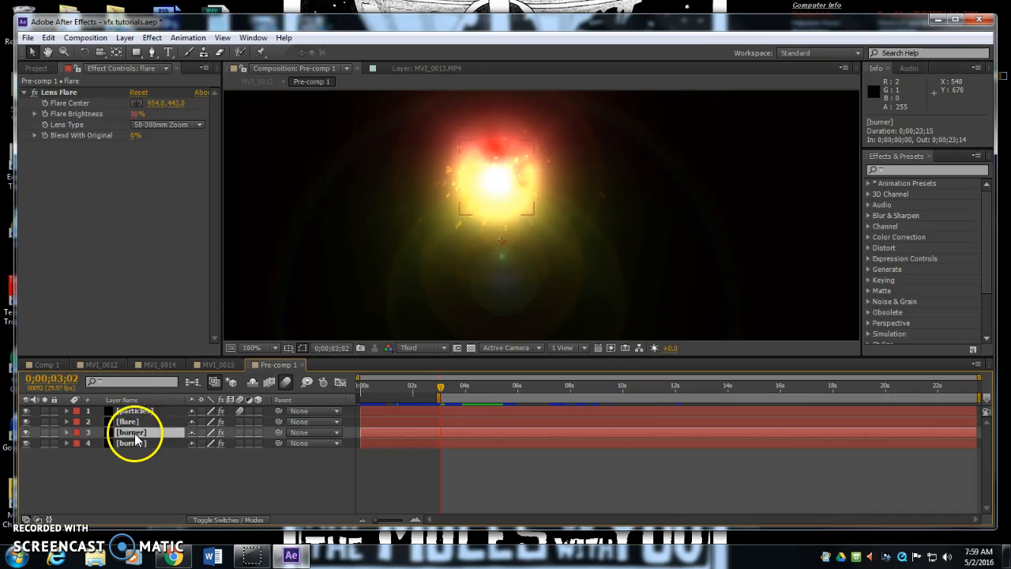
Step: Compare the effect settings of the two burner layers and preview the glow's animation up to about 0;00;08;01
click(133, 444)
click(135, 433)
click(134, 445)
click(132, 433)
click(135, 445)
click(134, 433)
click(135, 444)
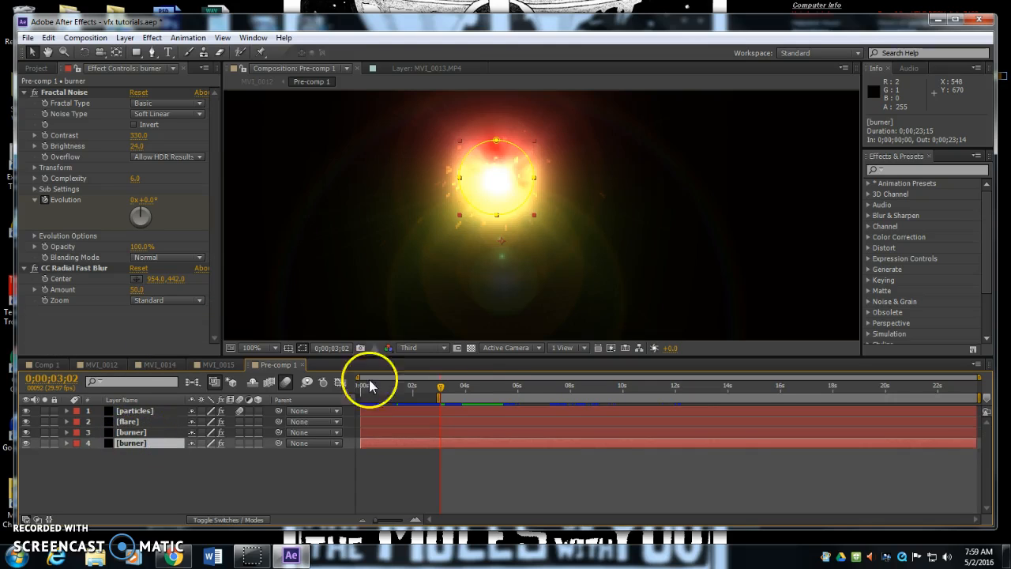
drag(439, 390, 570, 390)
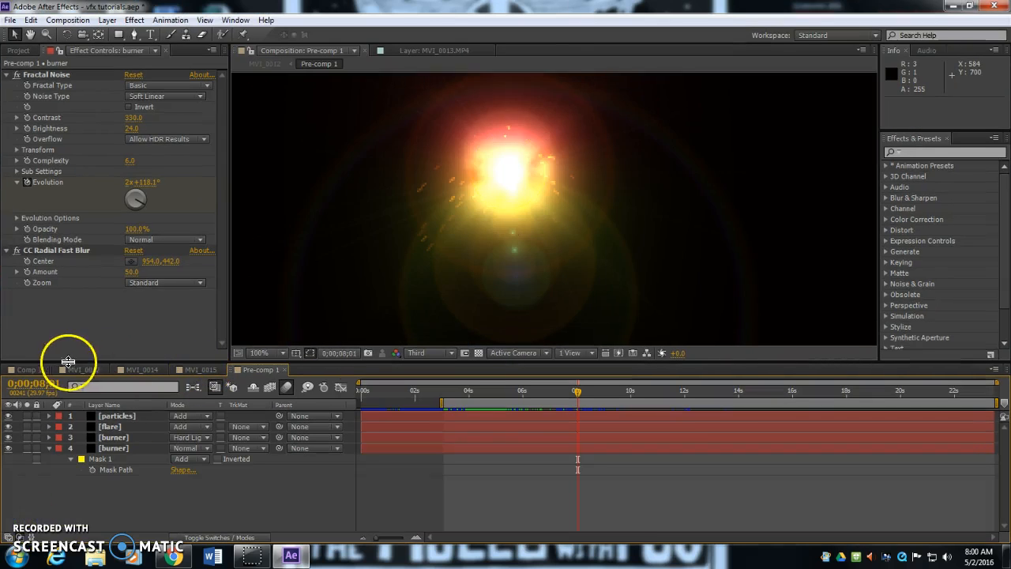
Step: Return to the MVI_0015 composition and rename it "afterburner tutorial" in the project
click(146, 368)
click(192, 369)
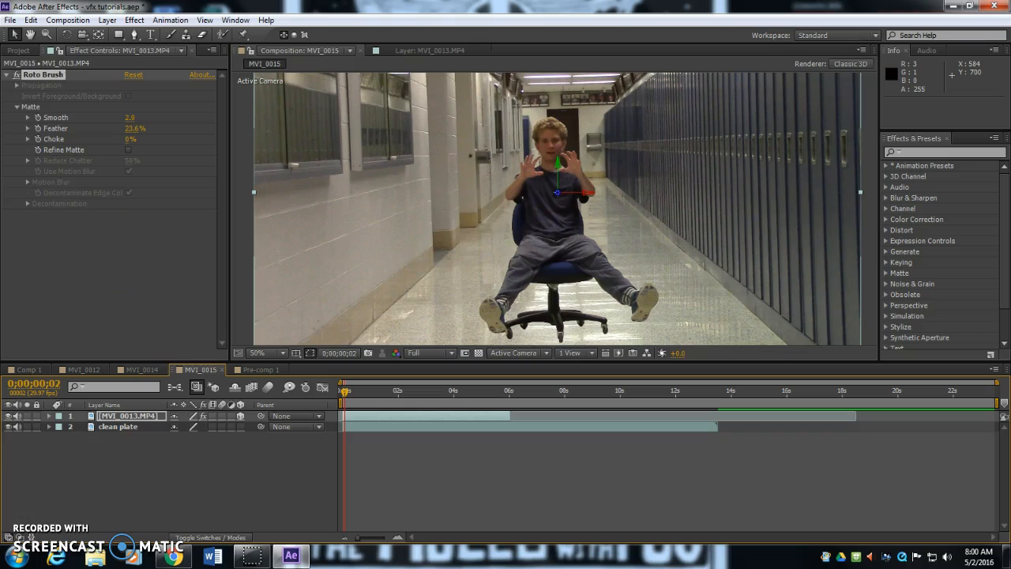
click(19, 50)
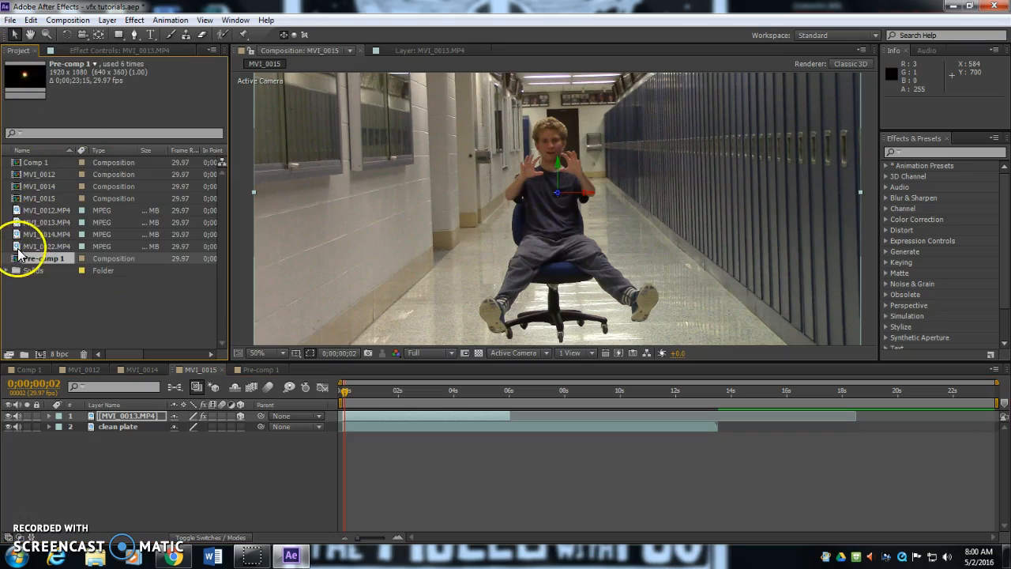
click(17, 200)
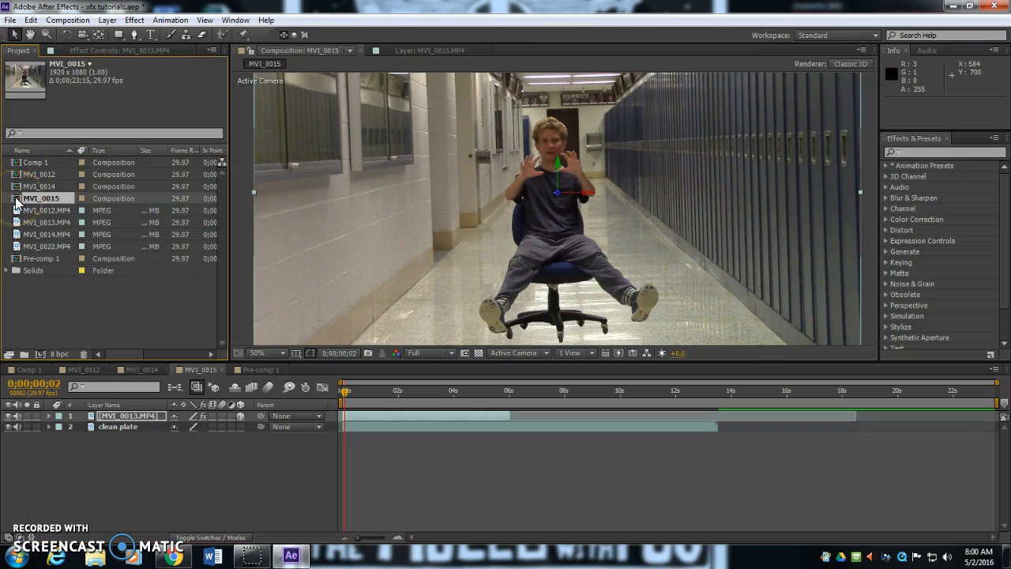
right_click(17, 203)
click(79, 354)
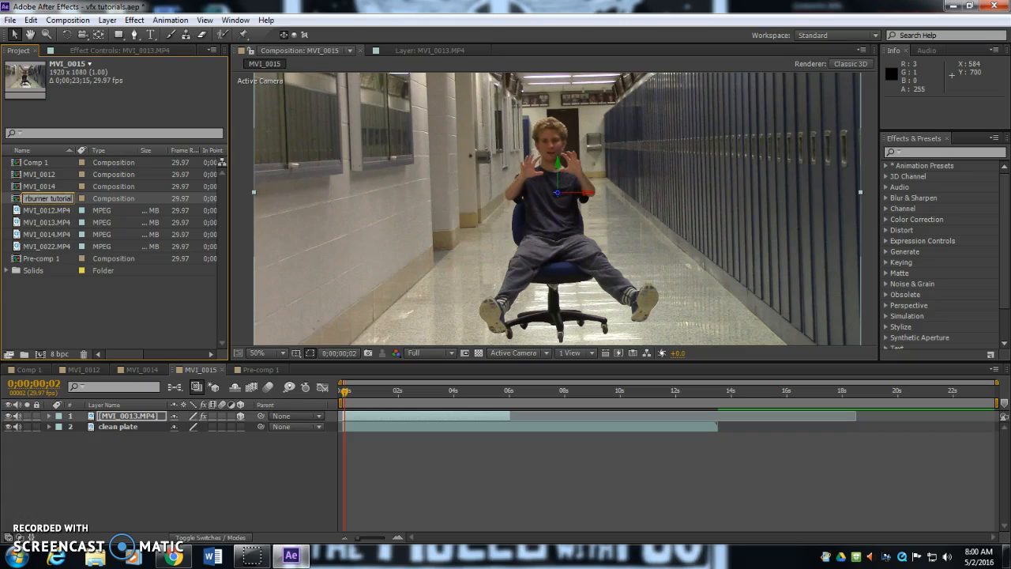
click(124, 339)
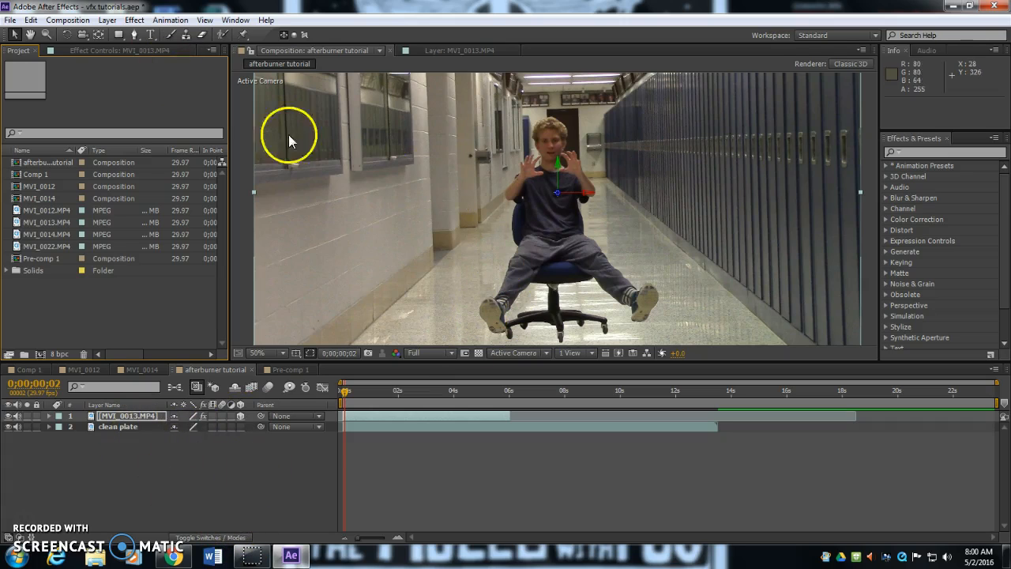
Step: Add a black 1920 x 1080 px solid named "burner" above the man's layer
click(107, 20)
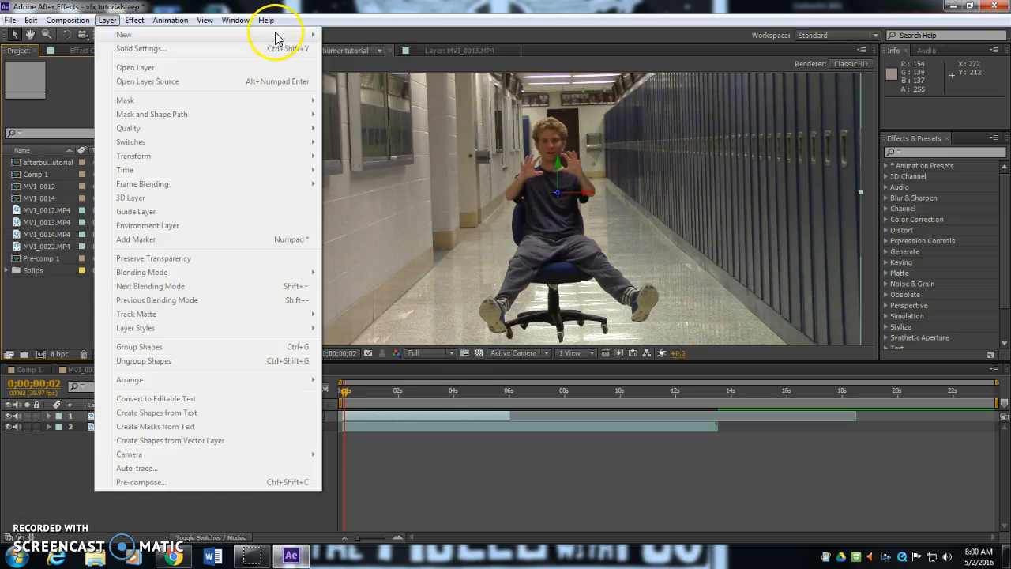
click(328, 40)
click(108, 21)
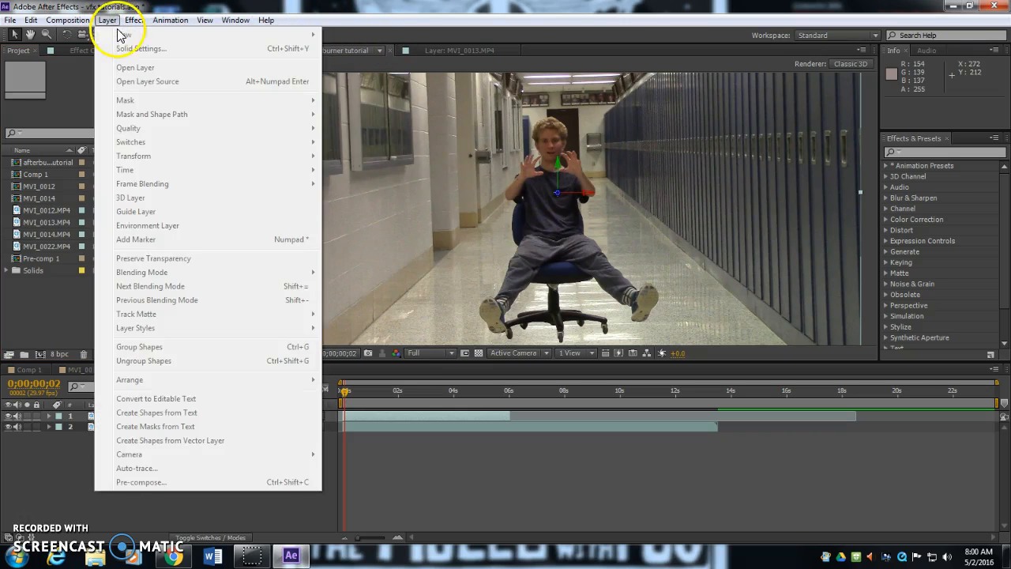
click(108, 15)
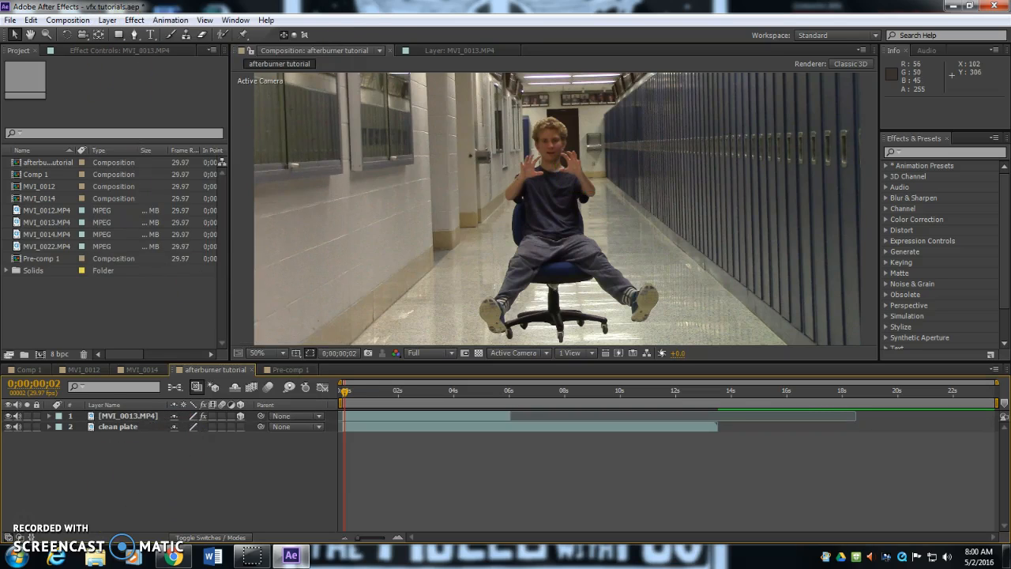
key(ctrl+y)
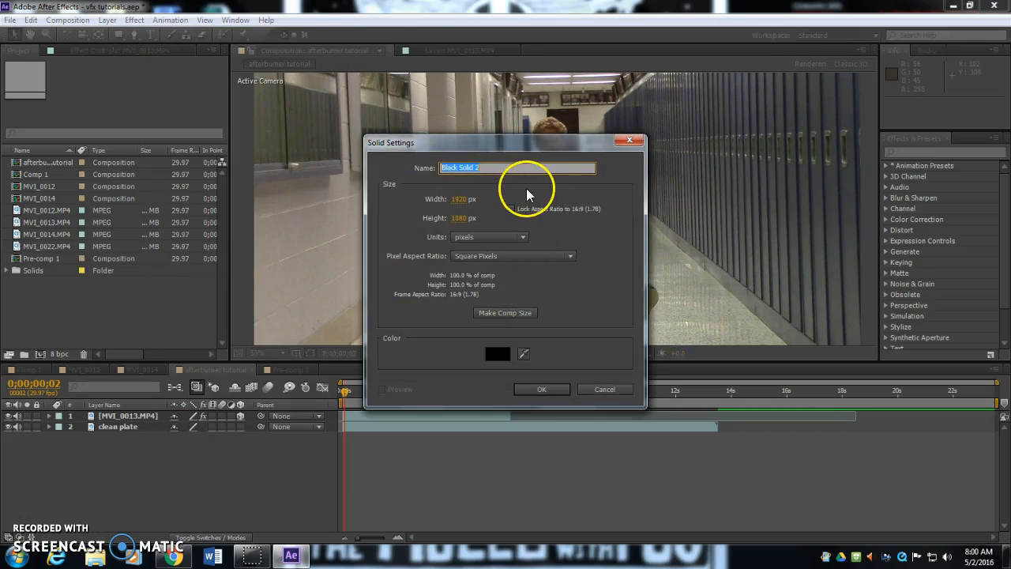
text(burner)
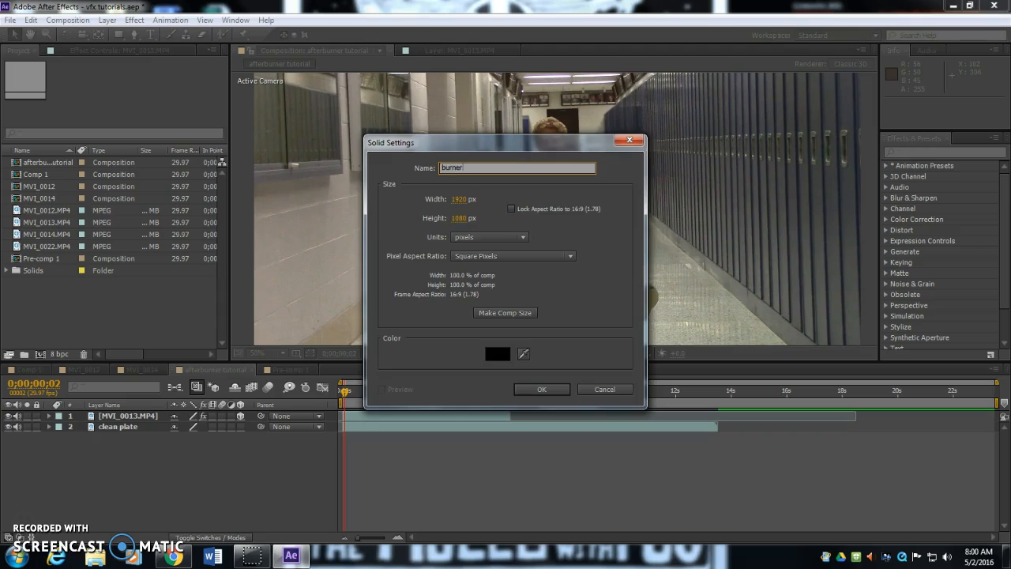
key(Return)
Step: Apply the Fractal Noise effect to the burner solid and raise its Contrast to 233
click(932, 151)
text(f)
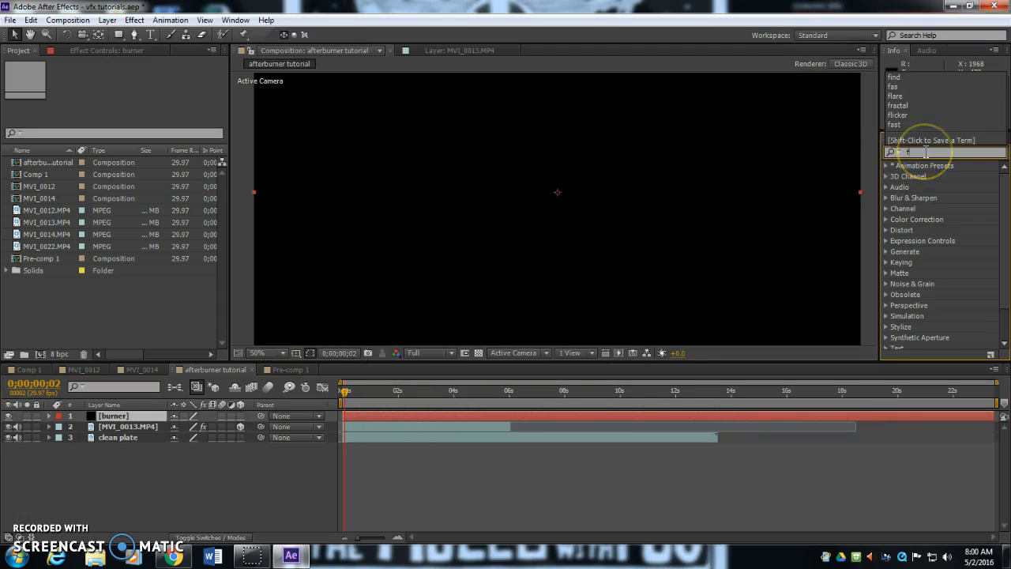
text(ractal)
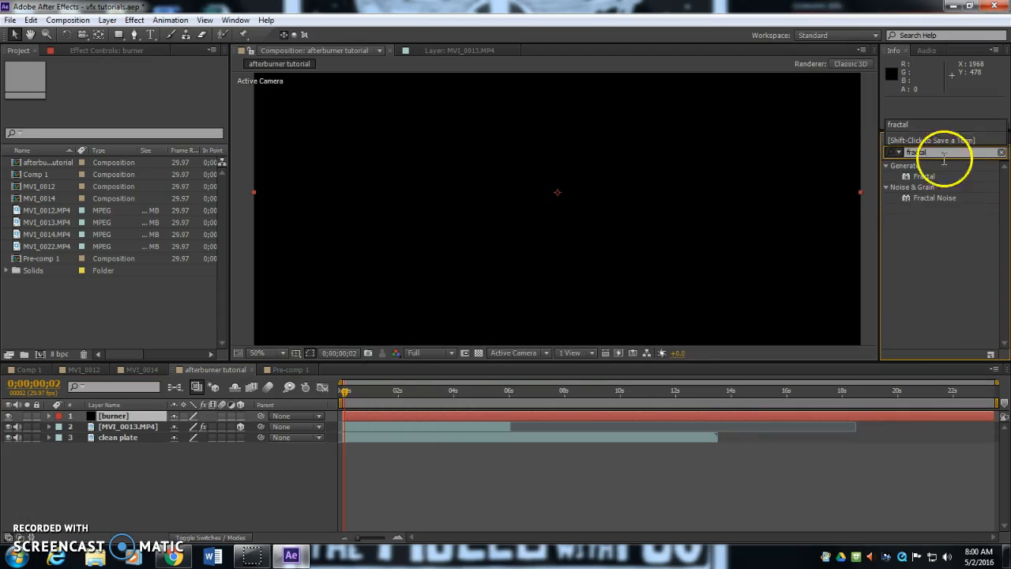
drag(909, 198, 493, 220)
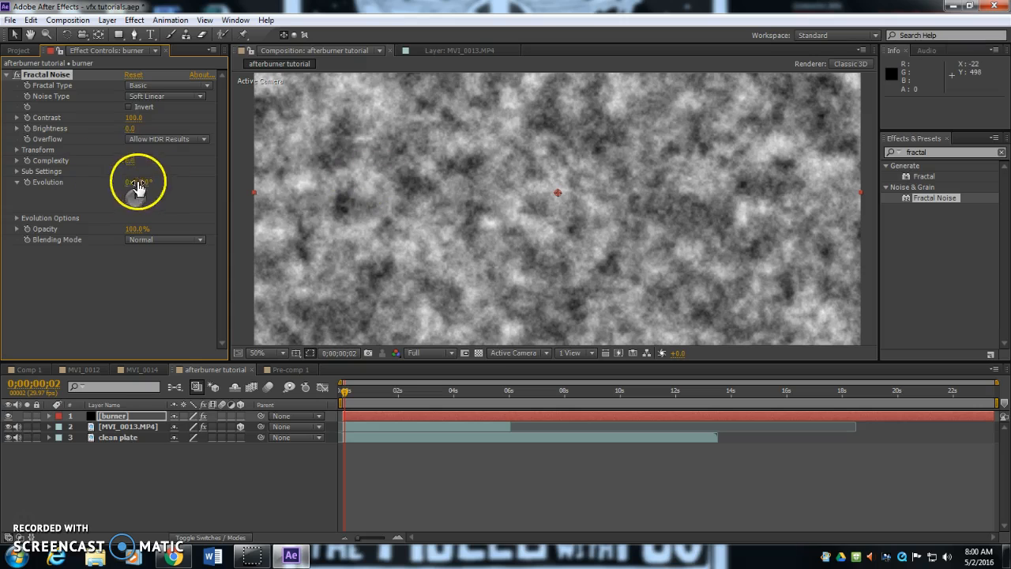
drag(131, 117, 233, 129)
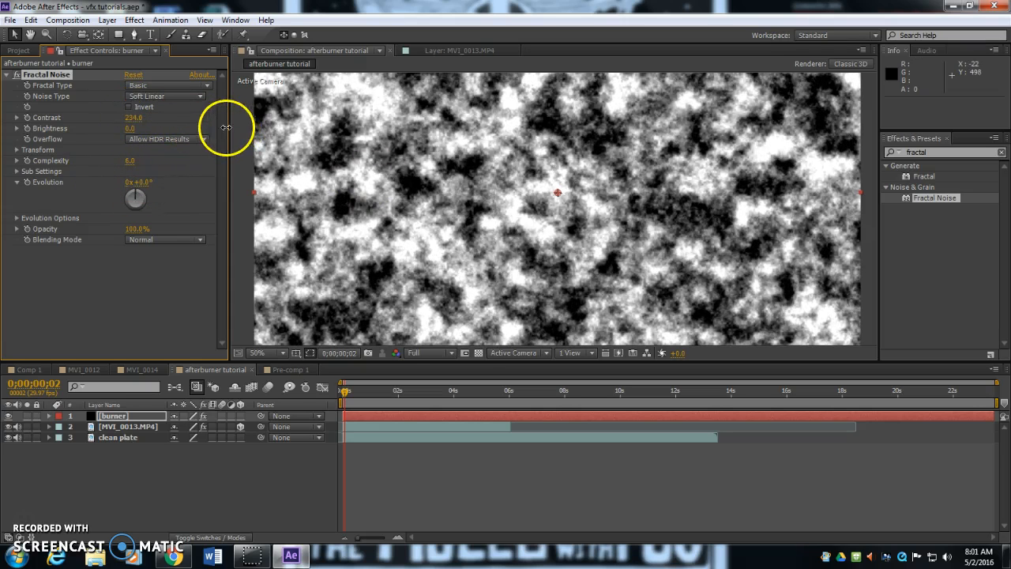
Step: Add the CC Radial Fast Blur effect to the burner solid after Fractal Noise
click(947, 151)
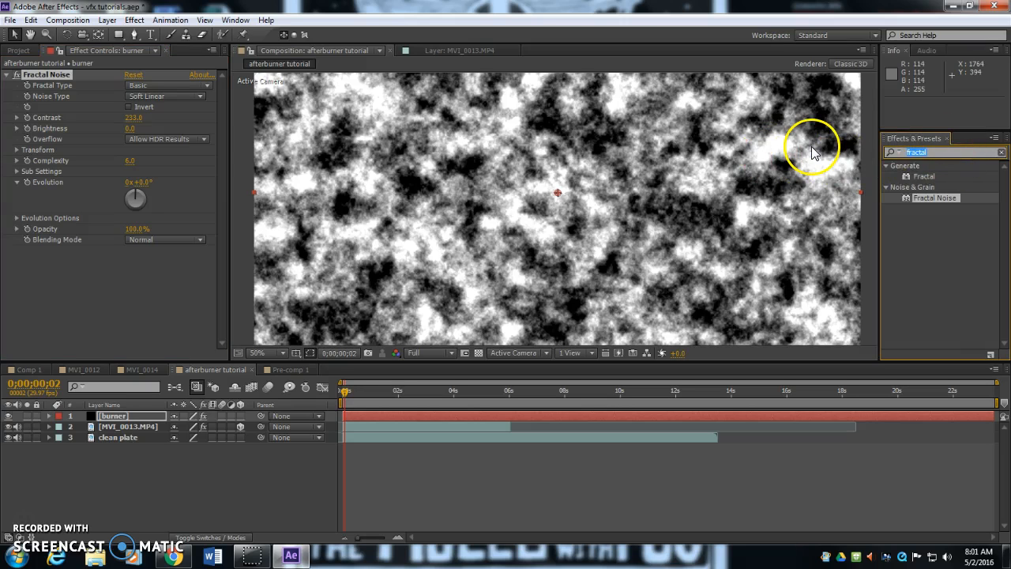
text(radial)
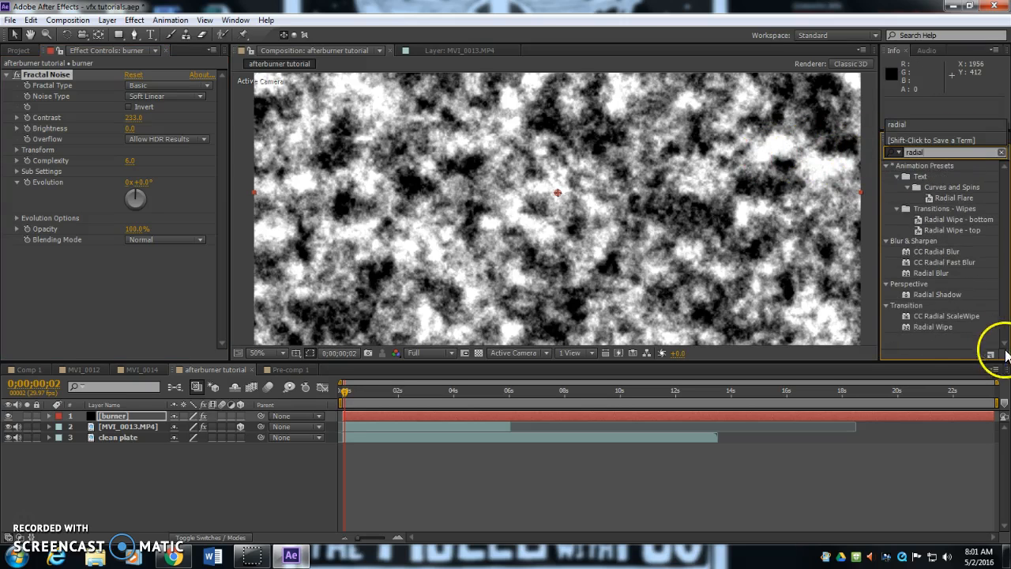
drag(904, 265, 79, 280)
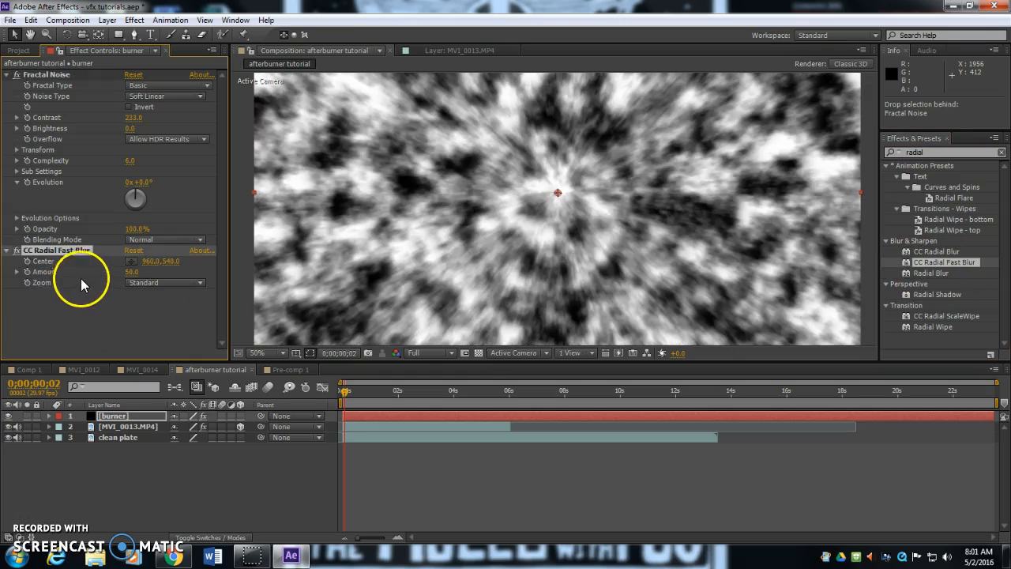
Step: Raise the CC Radial Fast Blur Amount on the burner solid to 88
click(160, 282)
click(56, 315)
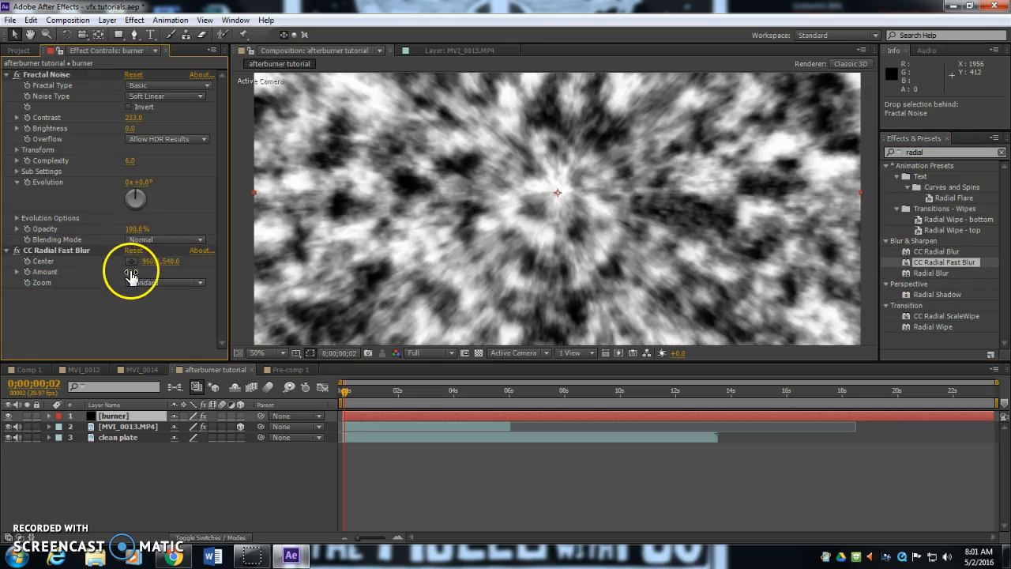
drag(135, 272, 154, 270)
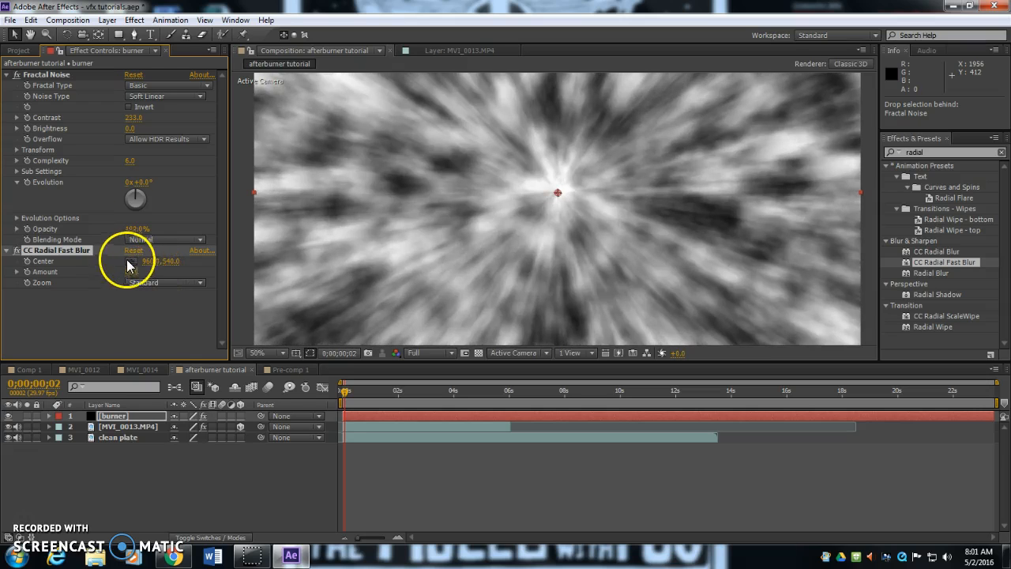
Step: Draw a circular mask about 276 px across on the burner layer, centred over the man's chest
drag(118, 34, 161, 63)
drag(514, 143, 589, 227)
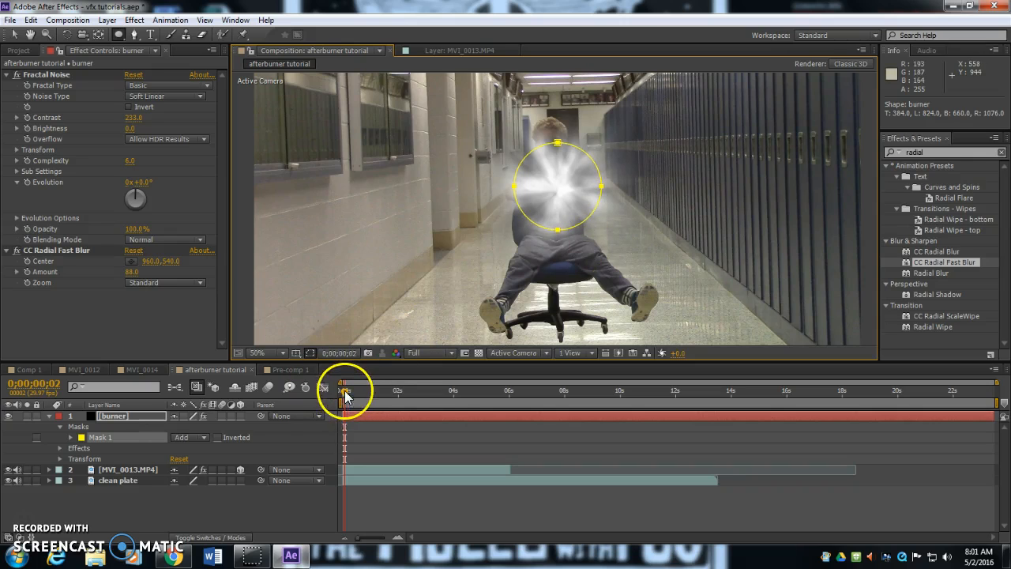
drag(412, 391, 374, 392)
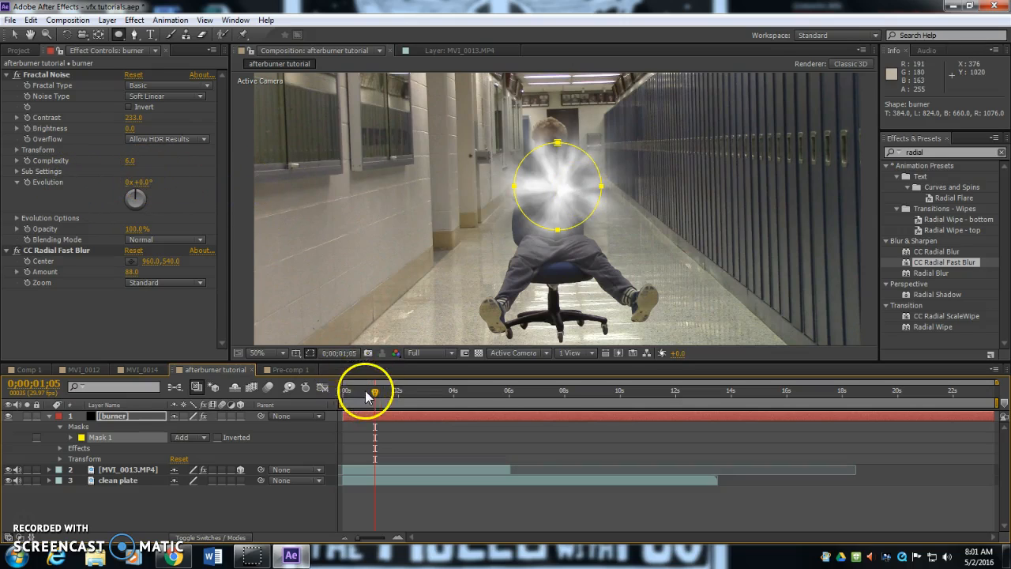
Step: Keyframe the Fractal Noise Evolution from the composition's start to 10 revolutions at 0;00;06;01
click(343, 395)
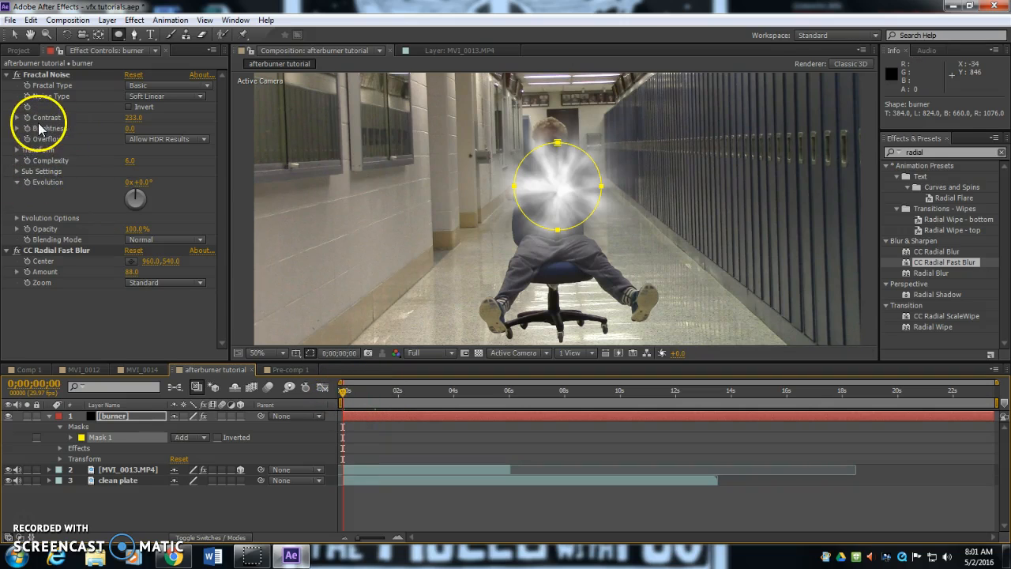
click(58, 184)
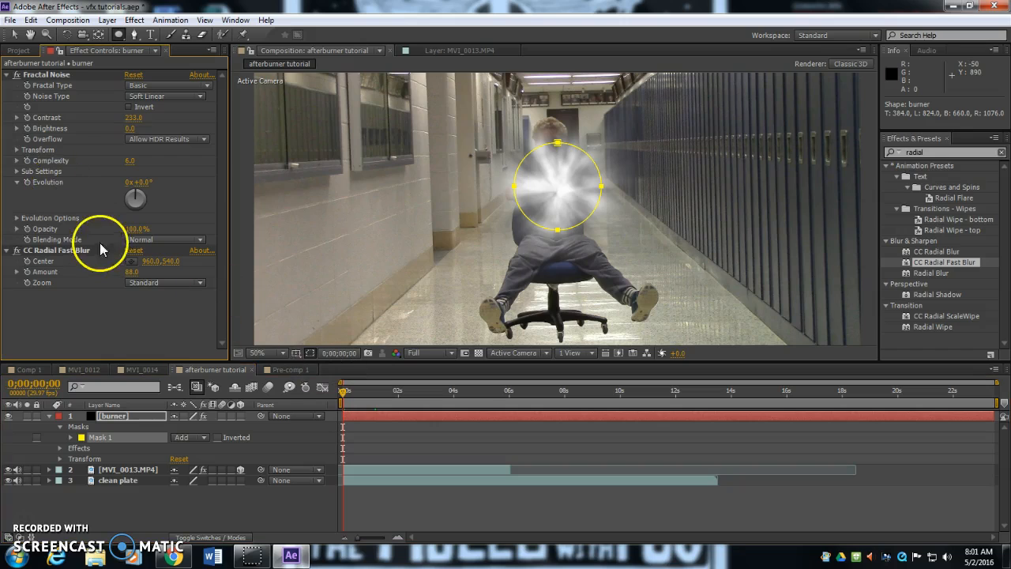
click(28, 184)
drag(340, 390, 504, 401)
click(130, 183)
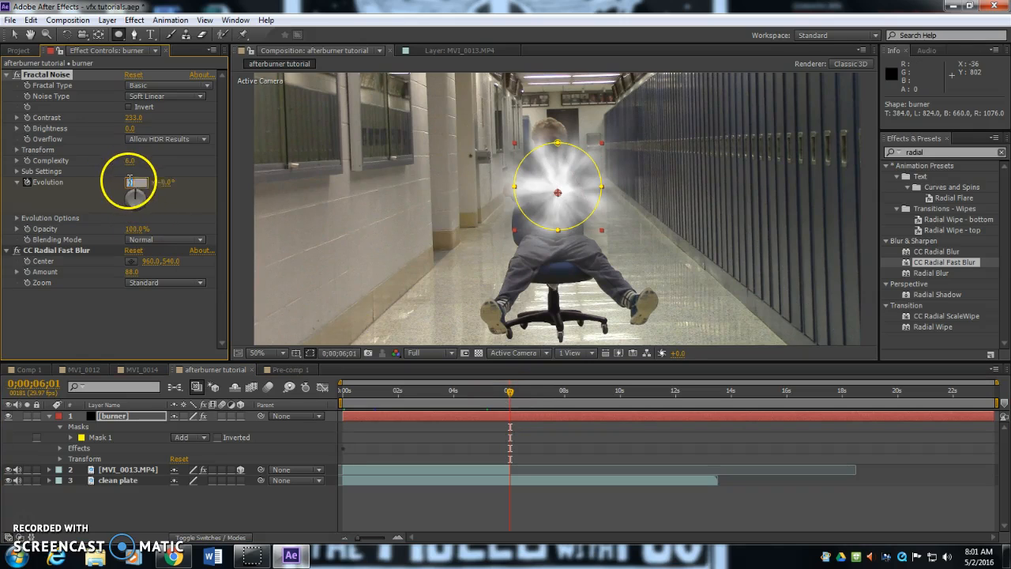
text(10)
key(Return)
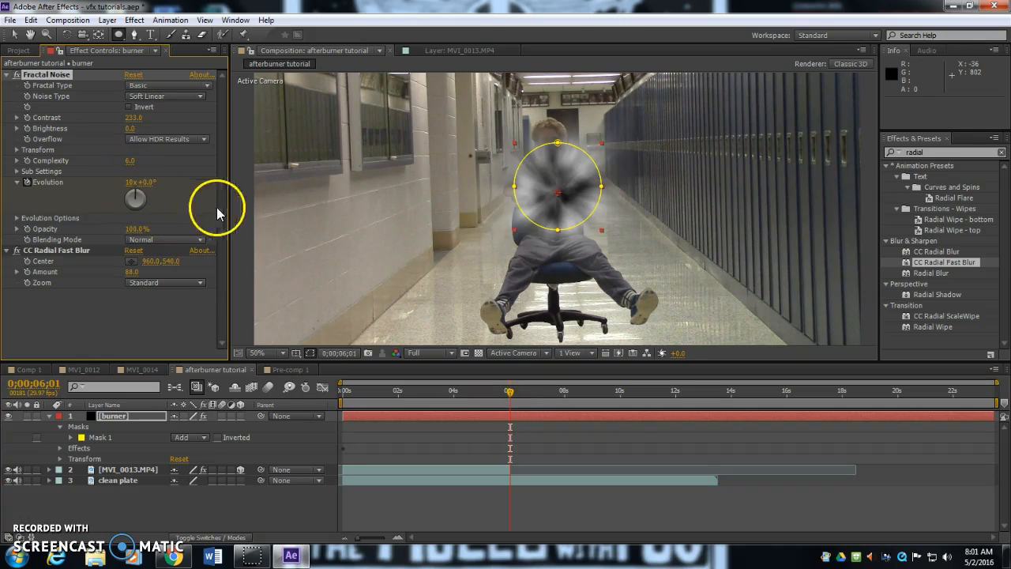
Step: Preview the burner's animated noise from the beginning of the composition
click(343, 390)
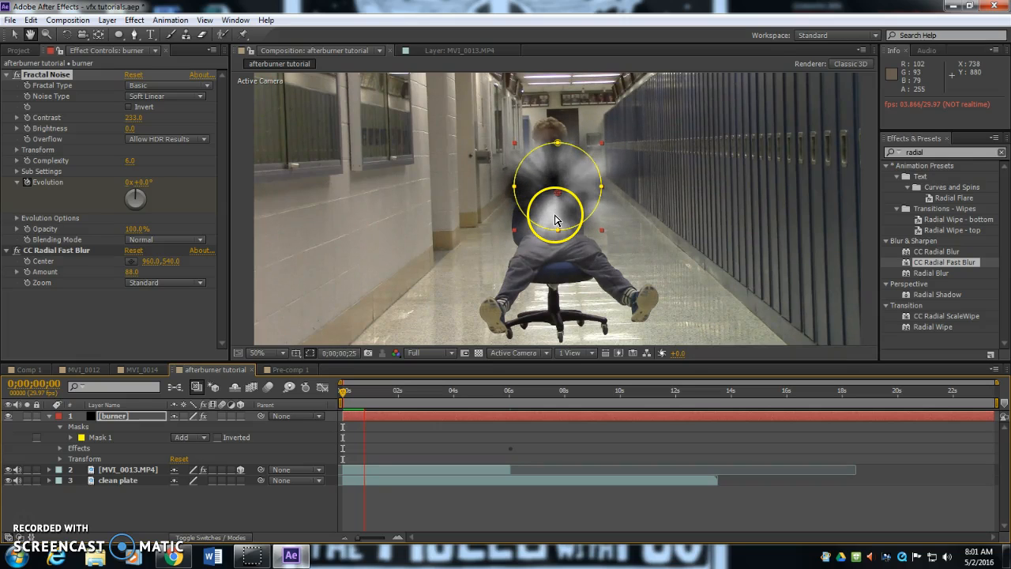
click(385, 390)
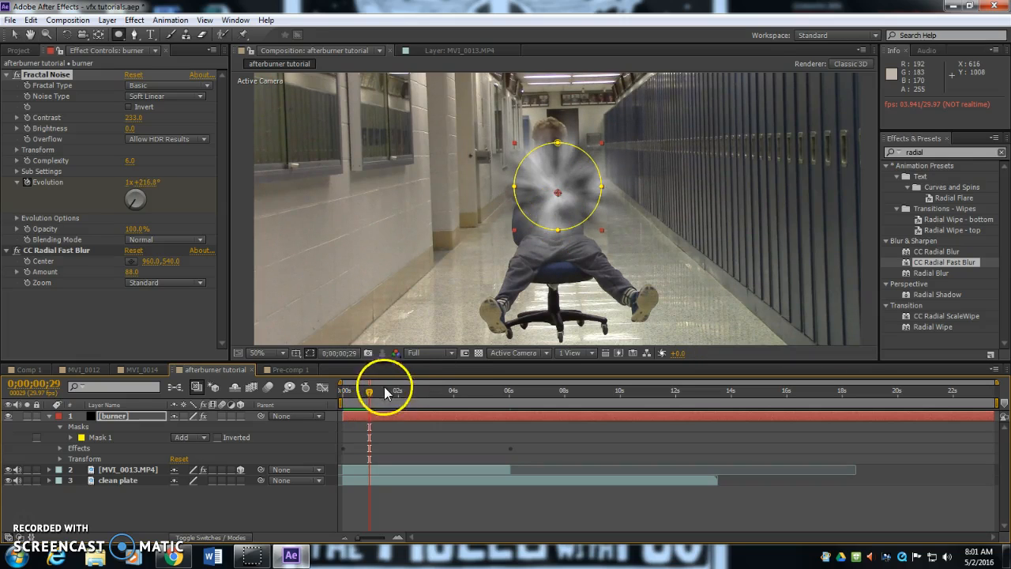
drag(370, 393, 342, 392)
key(space)
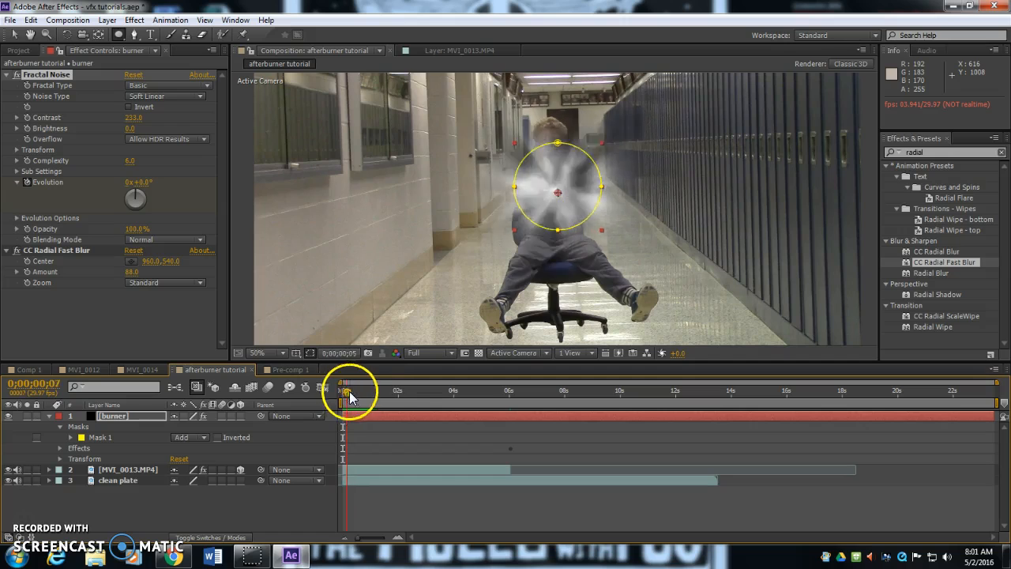
key(space)
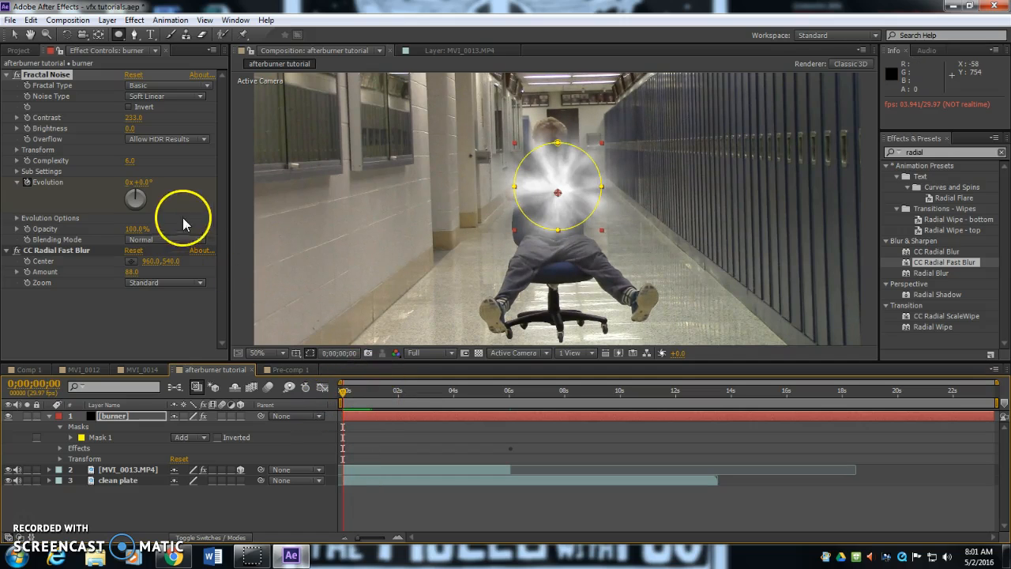
Step: Set the burner layer's blending mode to Add and move it over the man's raised hand at position 858, 474
click(122, 415)
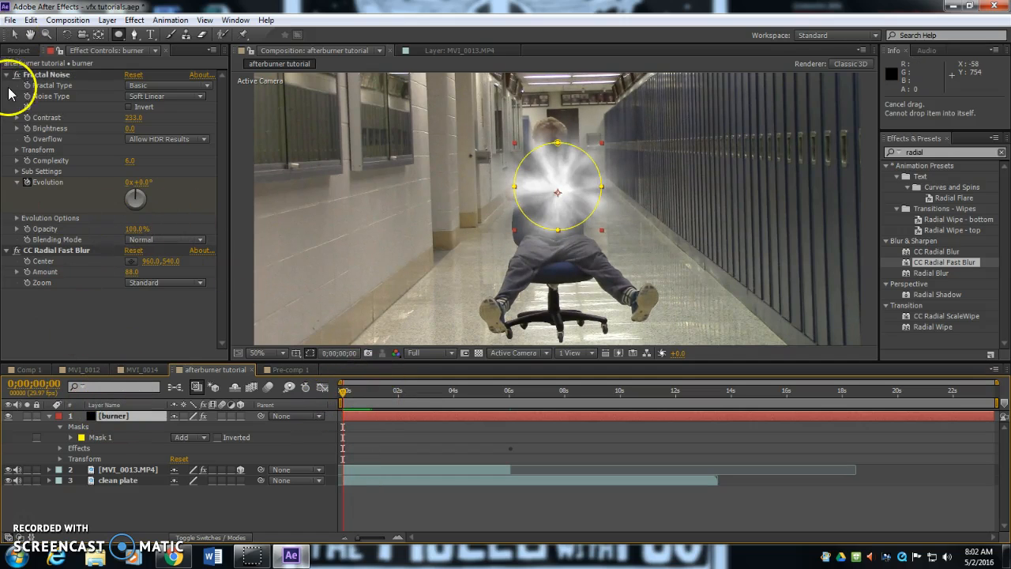
key(Return)
click(201, 537)
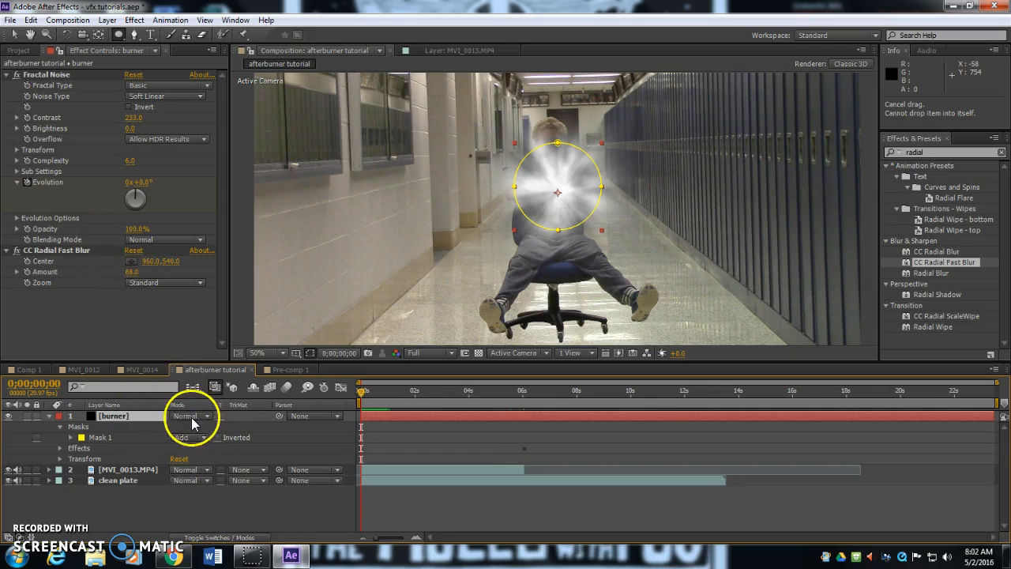
click(183, 415)
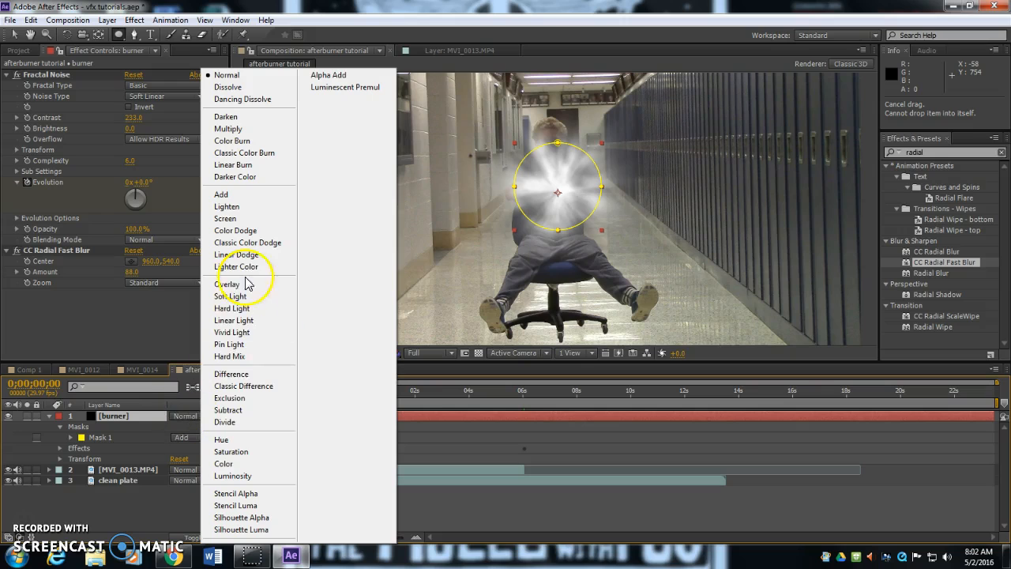
click(225, 194)
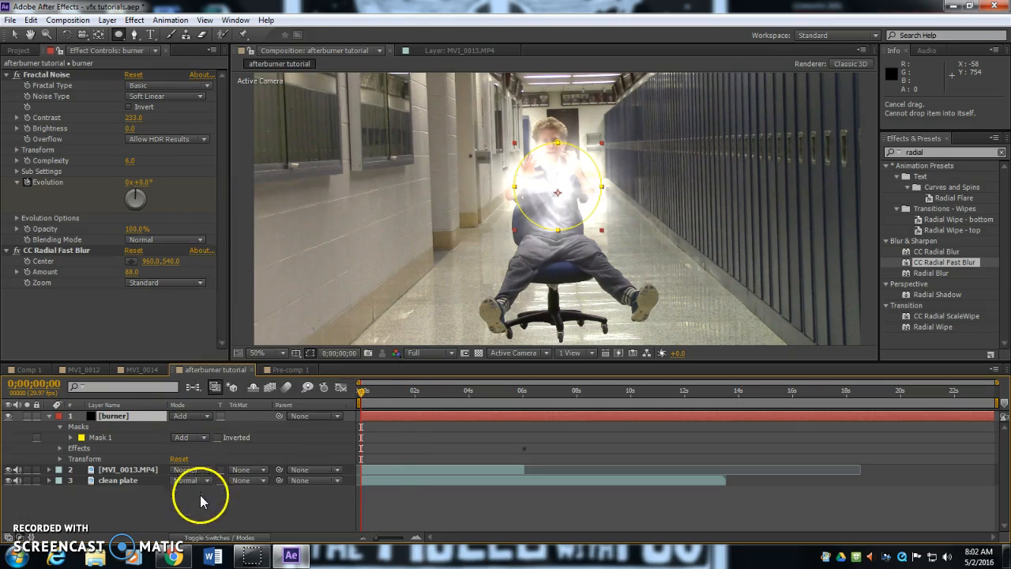
drag(598, 163, 531, 189)
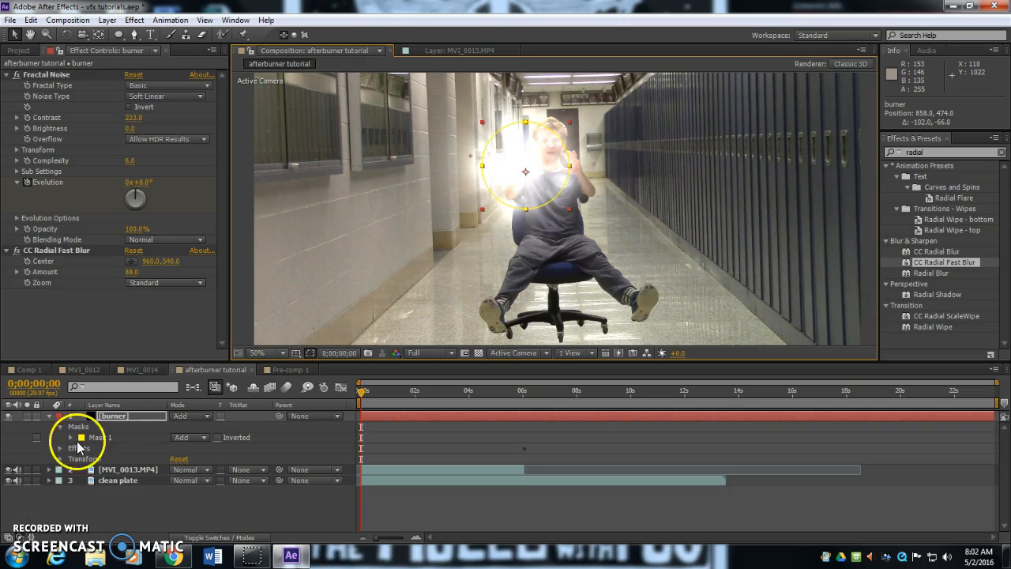
Step: Collapse the burner layer's properties and duplicate the layer
click(49, 416)
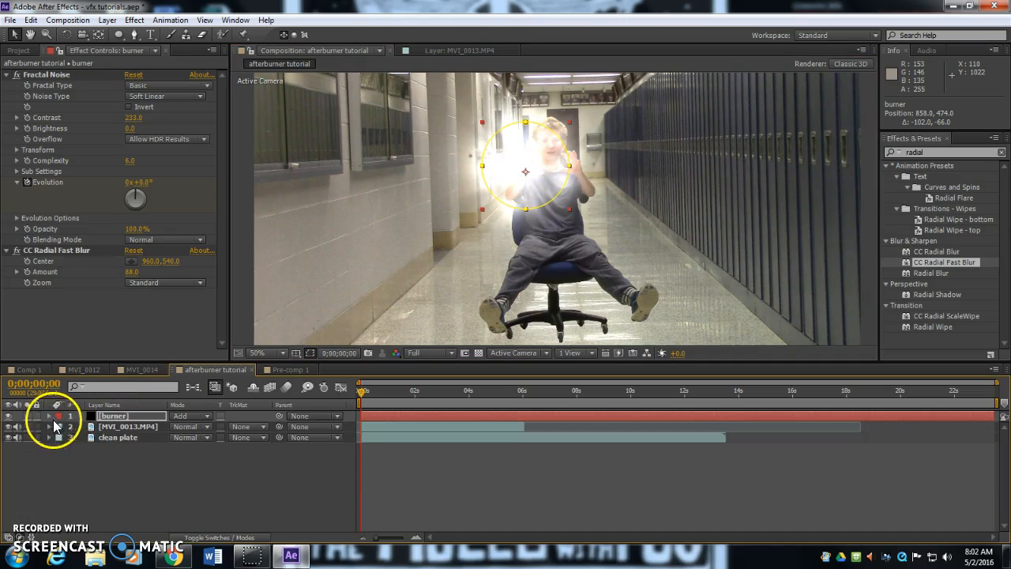
click(79, 21)
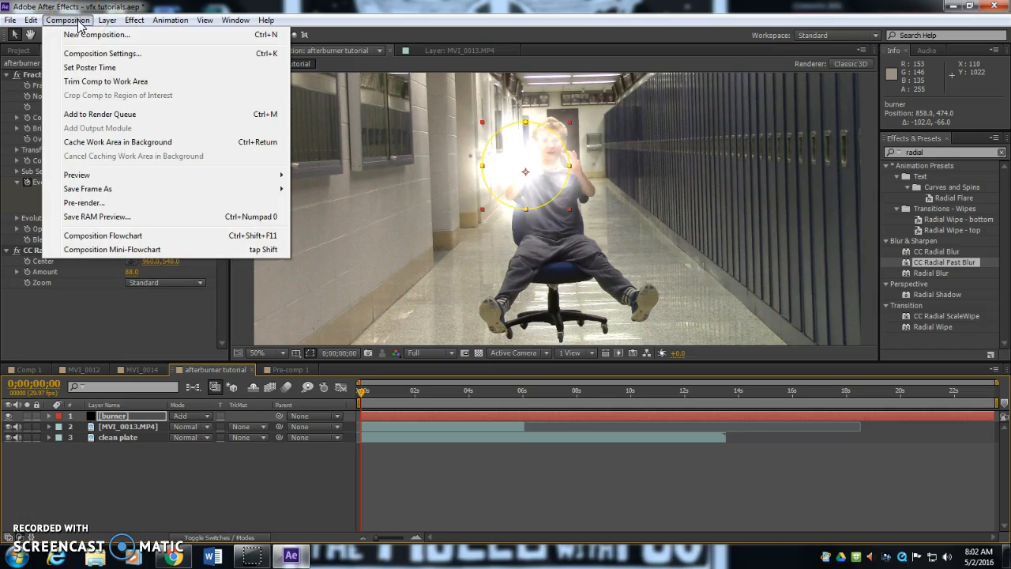
click(32, 21)
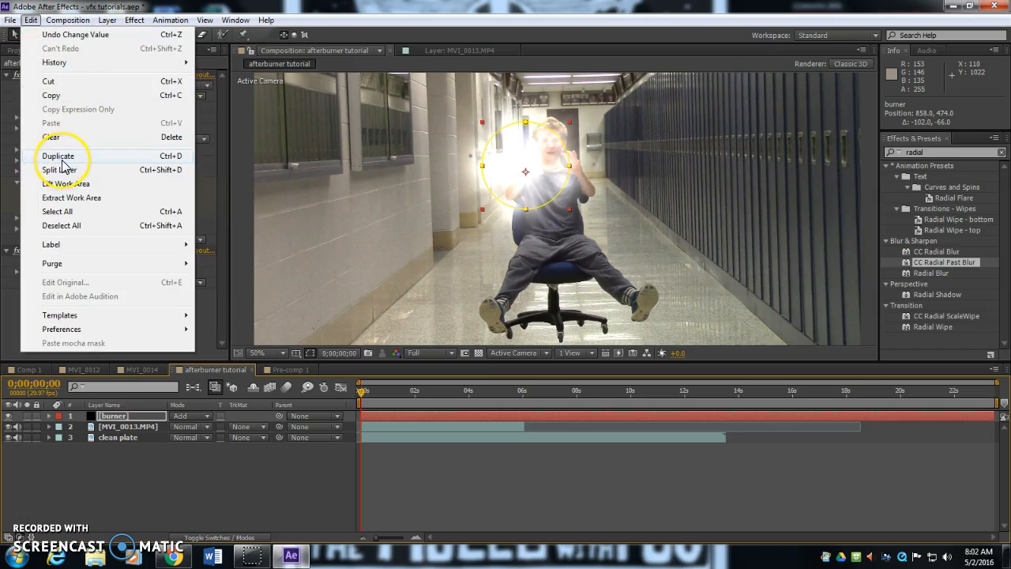
click(167, 157)
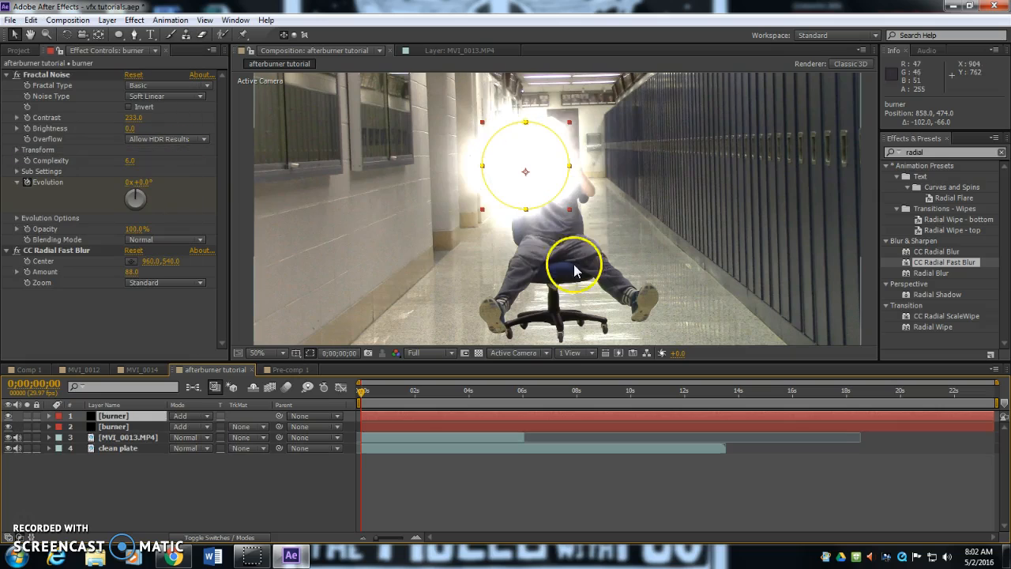
Step: Apply the Ramp effect to the upper burner layer after CC Radial Fast Blur
click(940, 152)
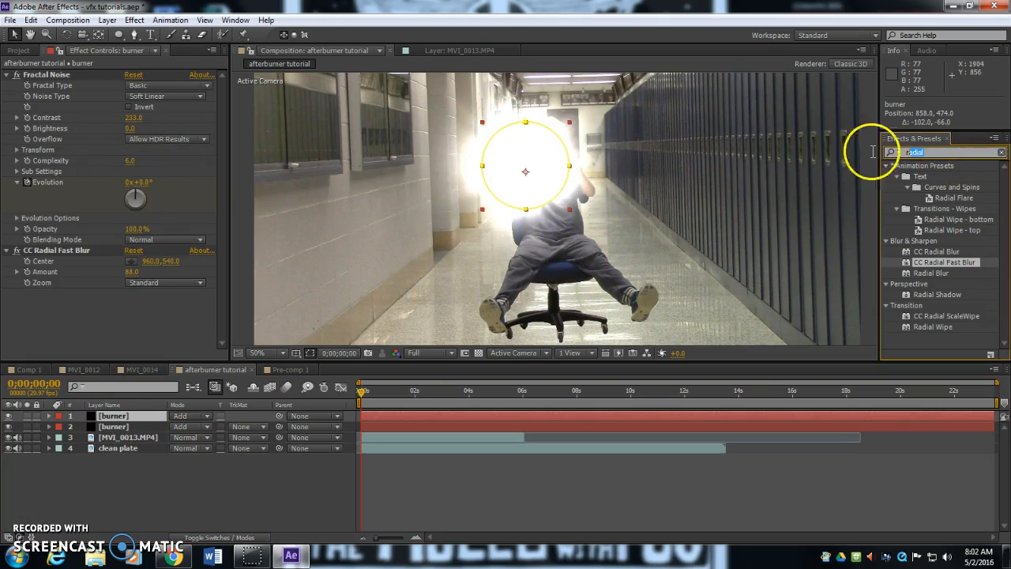
text(ramp)
drag(912, 174, 181, 257)
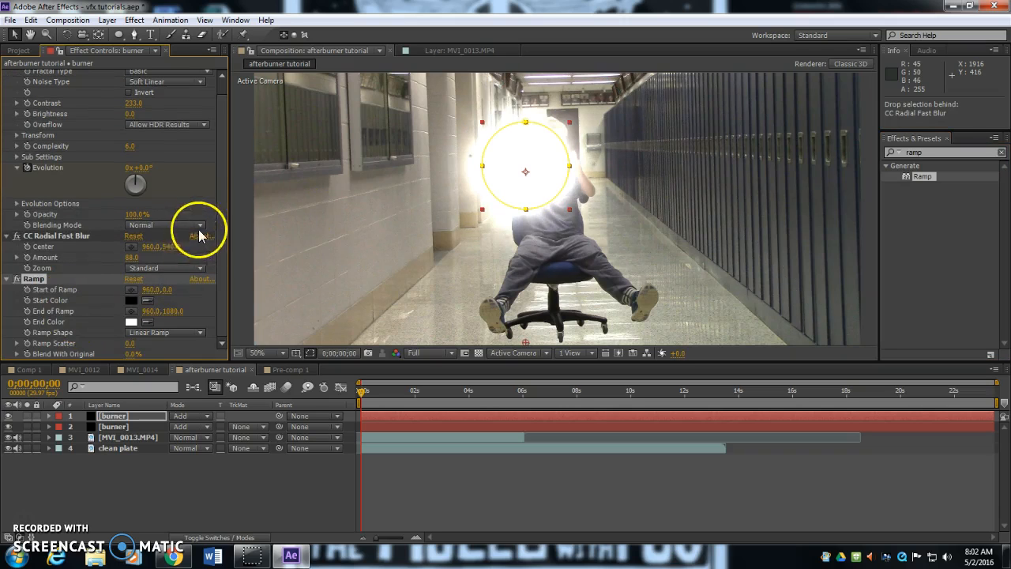
Step: Set the Ramp's Start Color to yellow and its End Color to red
click(131, 300)
drag(486, 207, 515, 199)
click(605, 202)
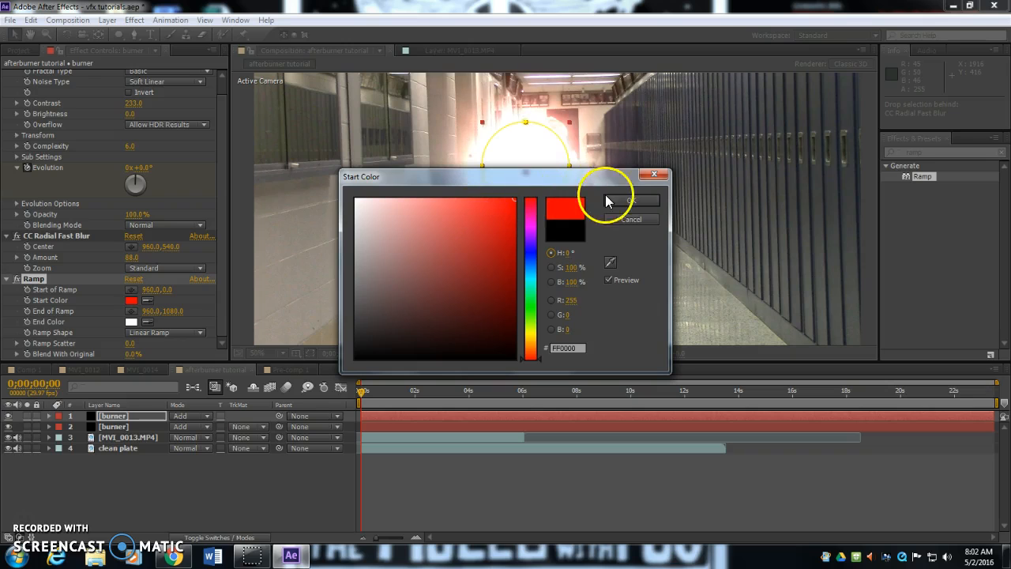
drag(525, 315, 531, 333)
click(629, 200)
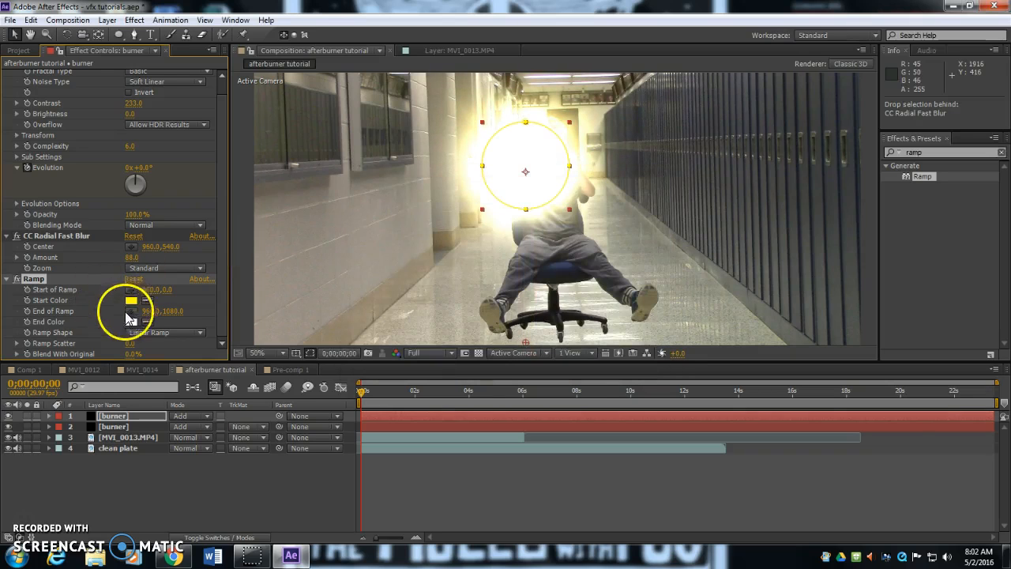
click(132, 321)
click(515, 199)
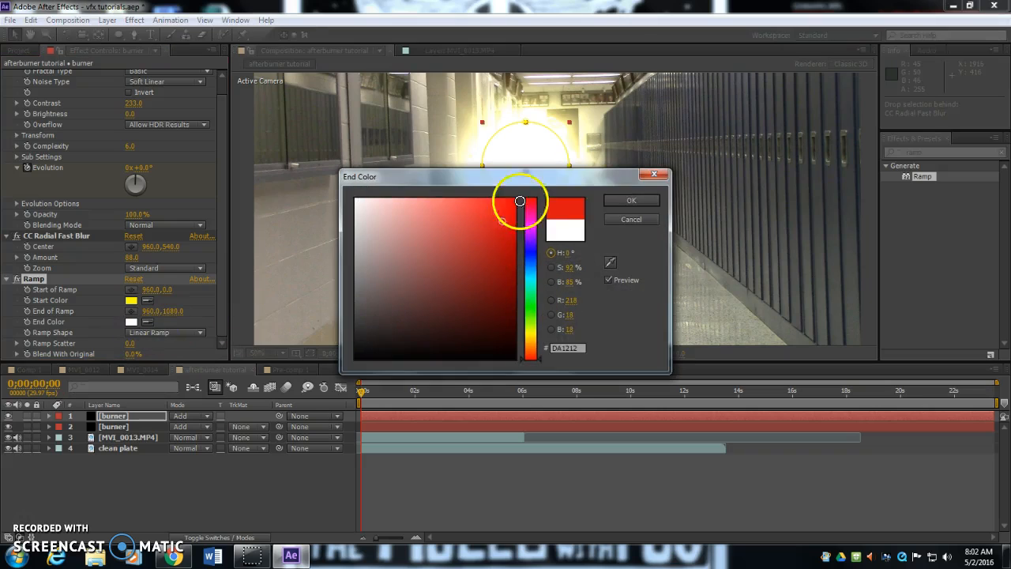
click(612, 201)
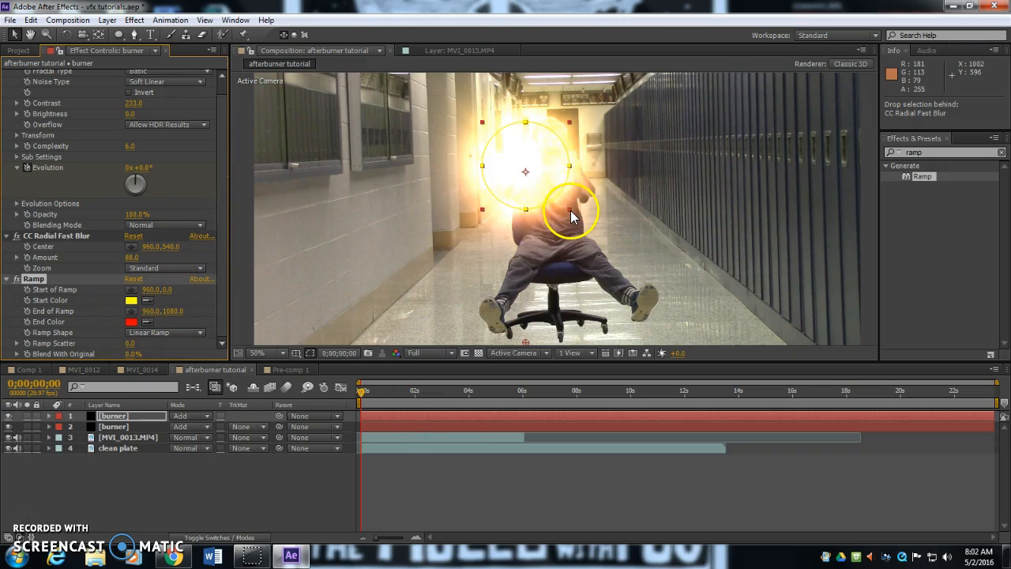
Step: Scale down the upper burner layer around its centre and move its Start of Ramp point to 983.1, 276.9
drag(570, 210, 548, 188)
drag(526, 99, 530, 133)
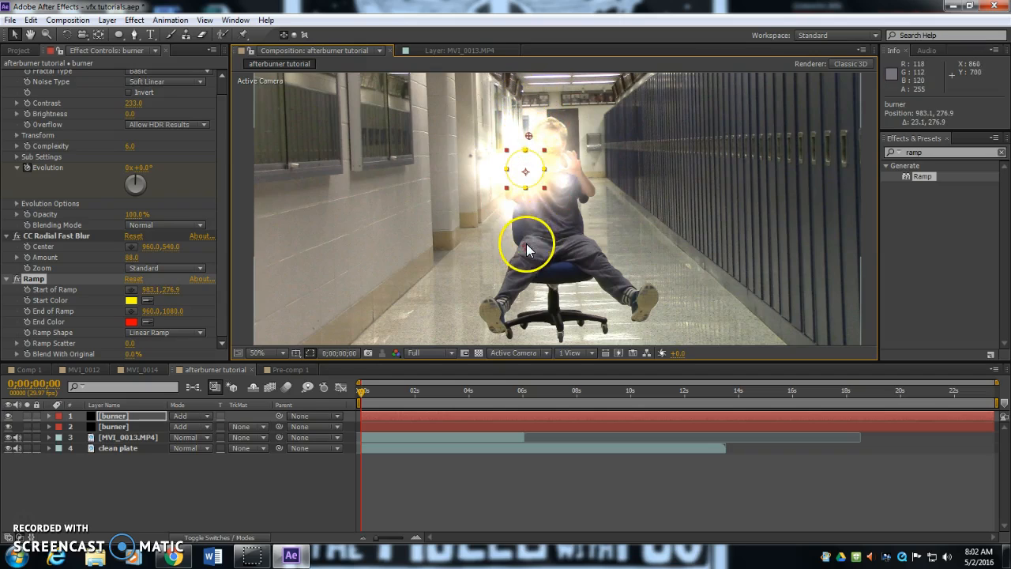
Step: Scale the lower burner layer down to 30% over the man's hand
click(119, 426)
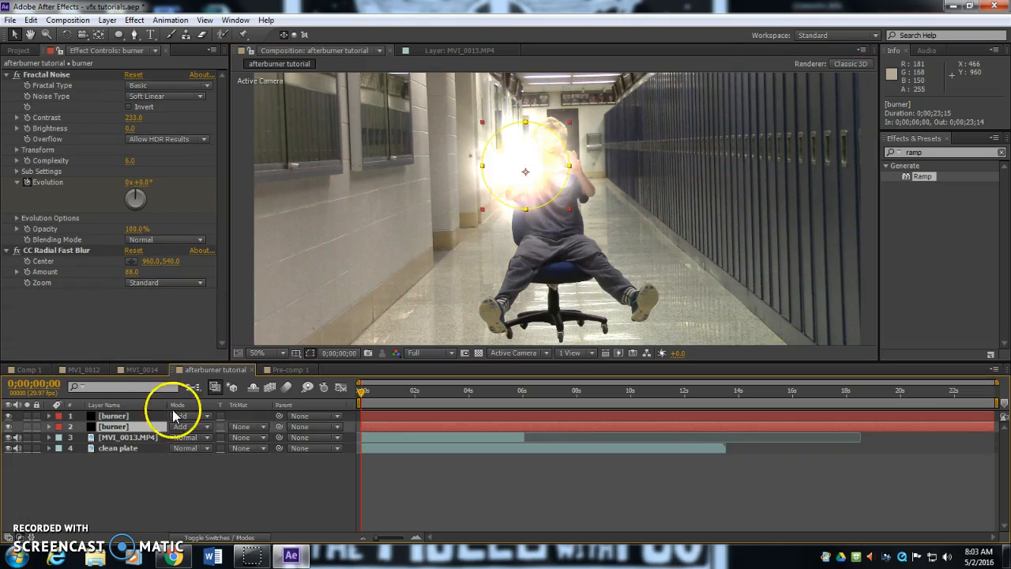
click(569, 207)
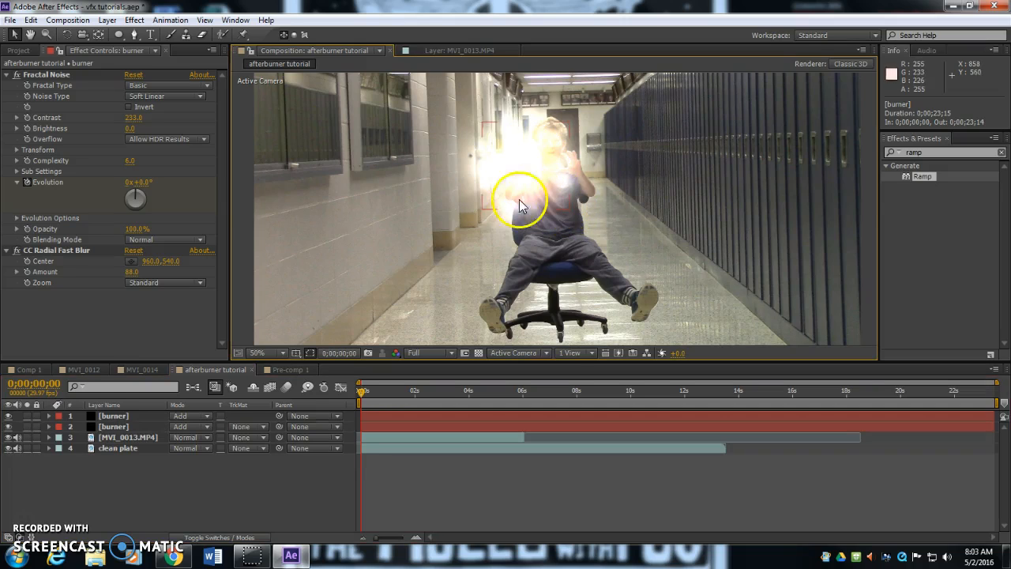
click(119, 428)
drag(572, 211, 540, 182)
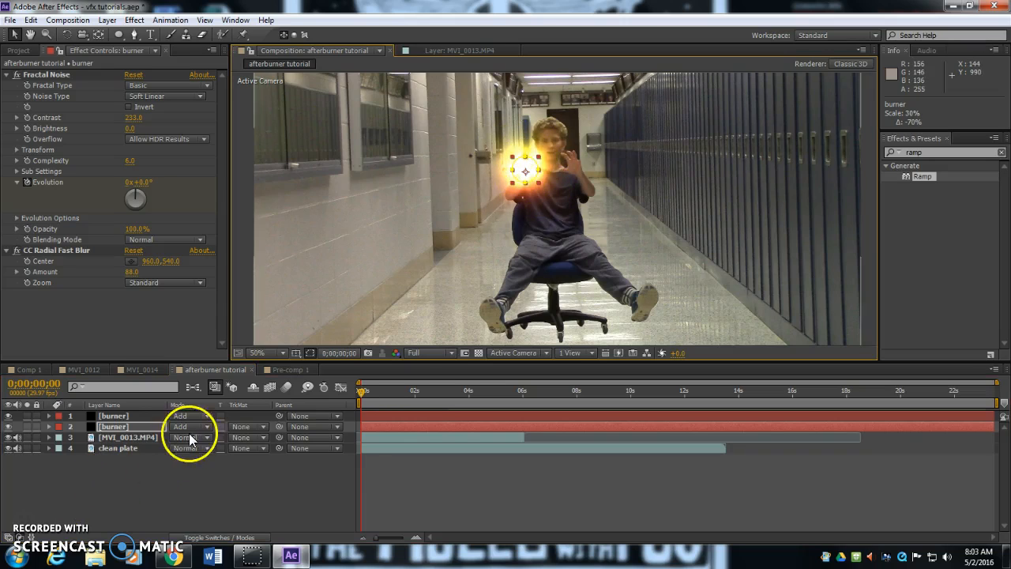
Step: Change the upper burner layer's blending mode to Hard Light and inspect the glow around the hand up close
drag(139, 430, 116, 417)
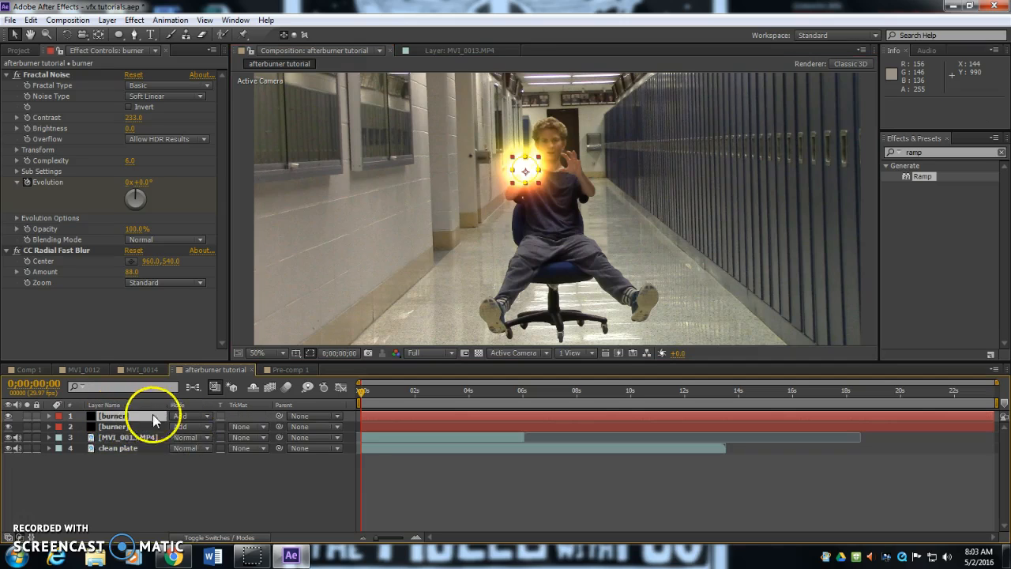
click(189, 416)
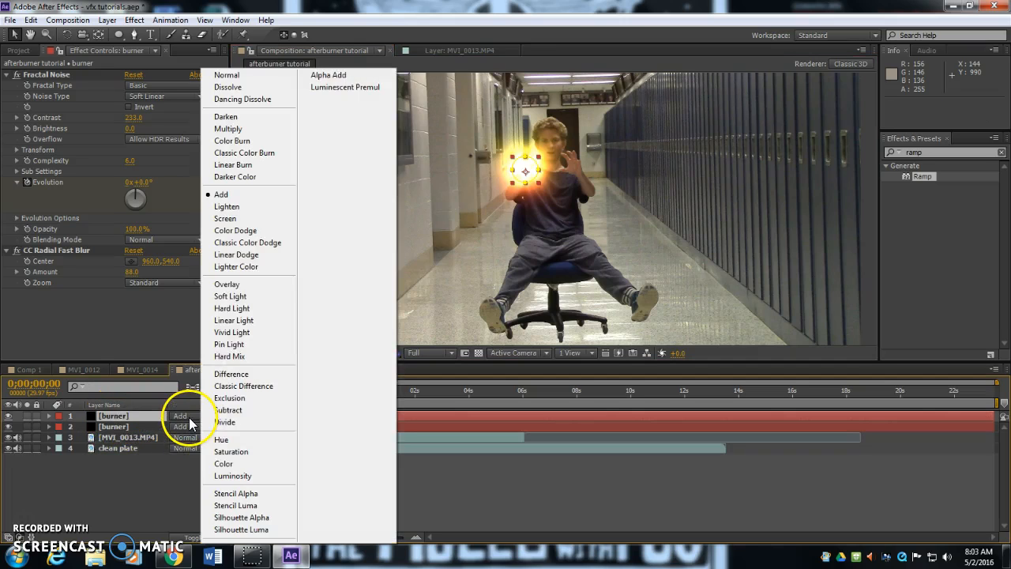
click(247, 308)
scroll(492, 172, up, 1)
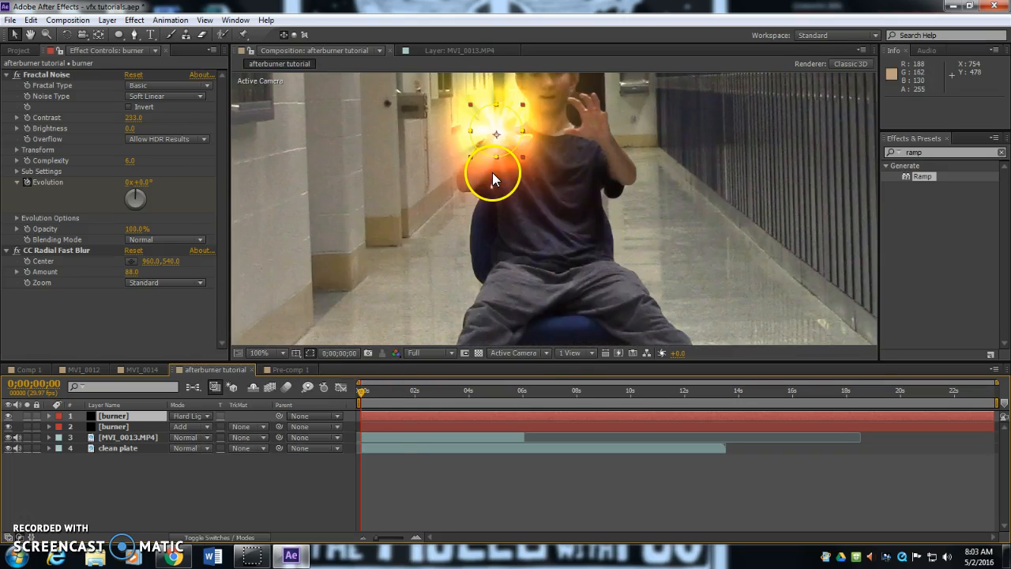
drag(564, 175, 564, 220)
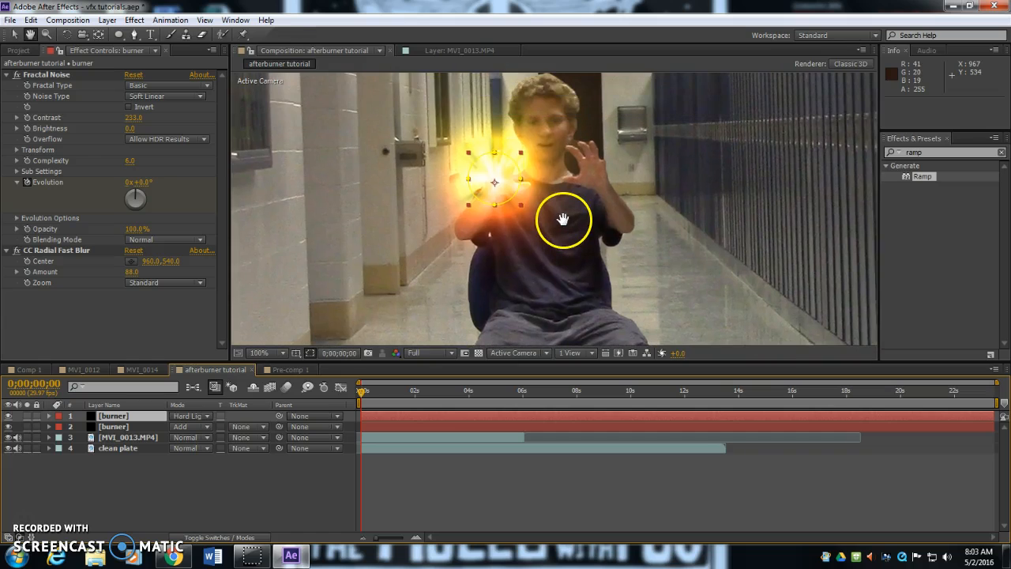
Step: Move the Ramp-colored burner layer above the other burner layer and set its blending mode to Hard Light
click(203, 476)
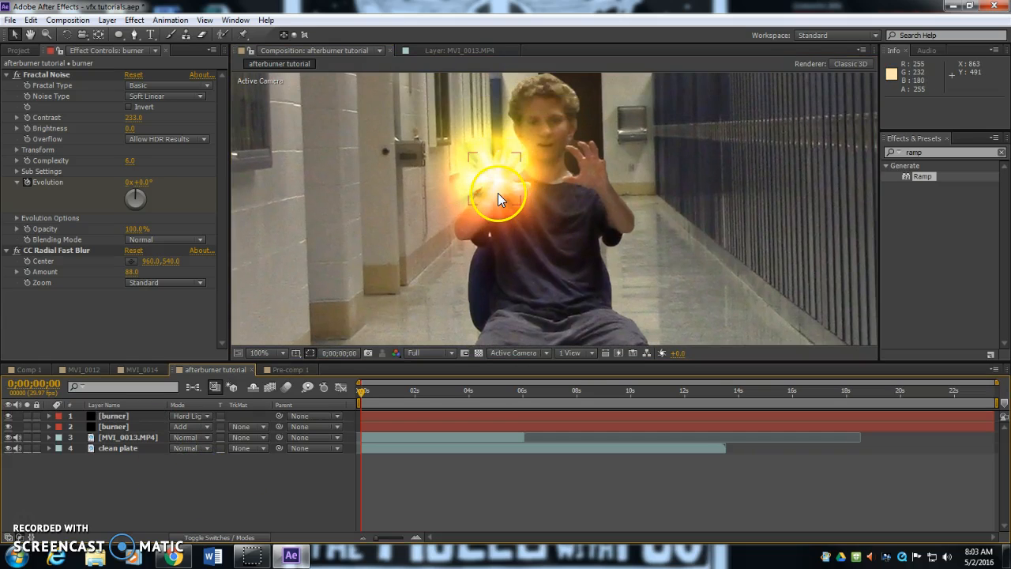
click(114, 426)
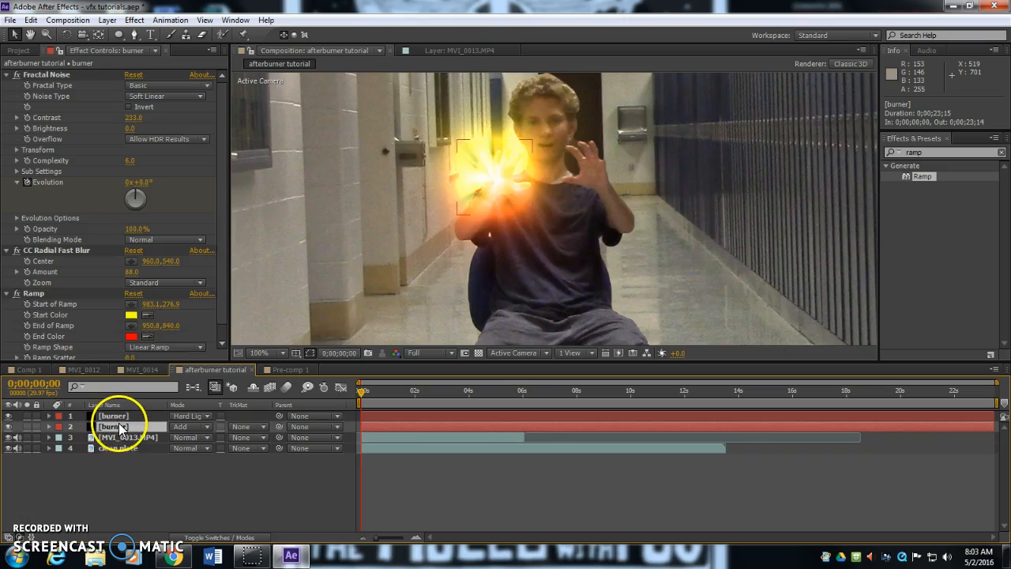
drag(113, 424, 116, 416)
click(190, 415)
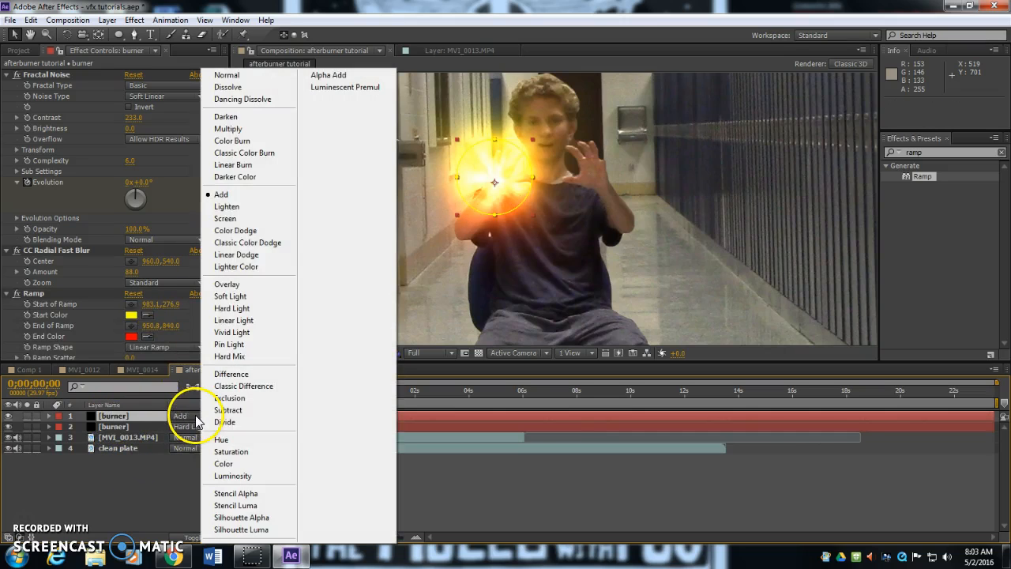
click(238, 308)
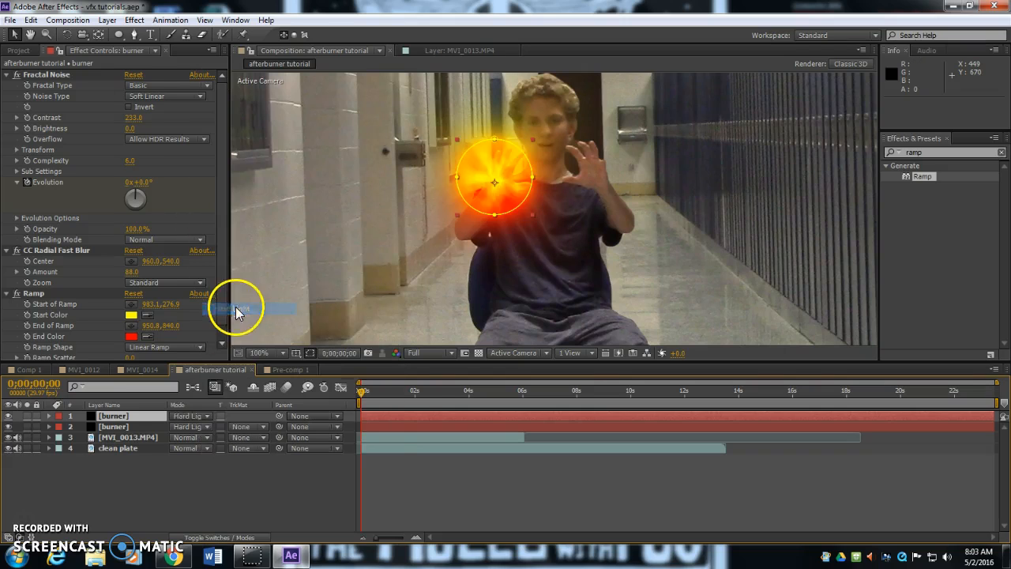
Step: Set the burner layer without the Ramp to Add blending and move it to the top of the layer stack
click(108, 427)
click(183, 426)
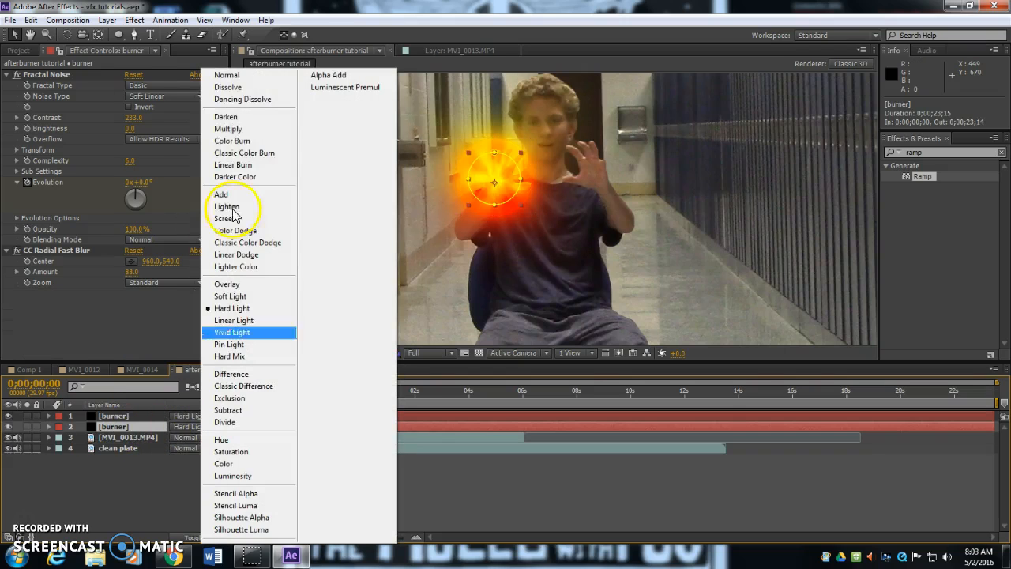
click(225, 198)
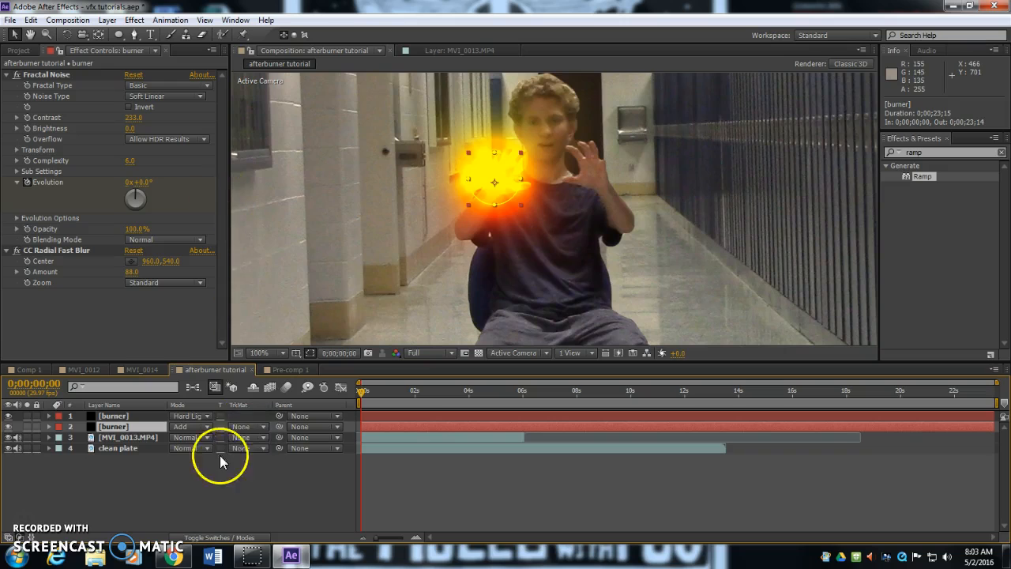
drag(110, 431, 113, 412)
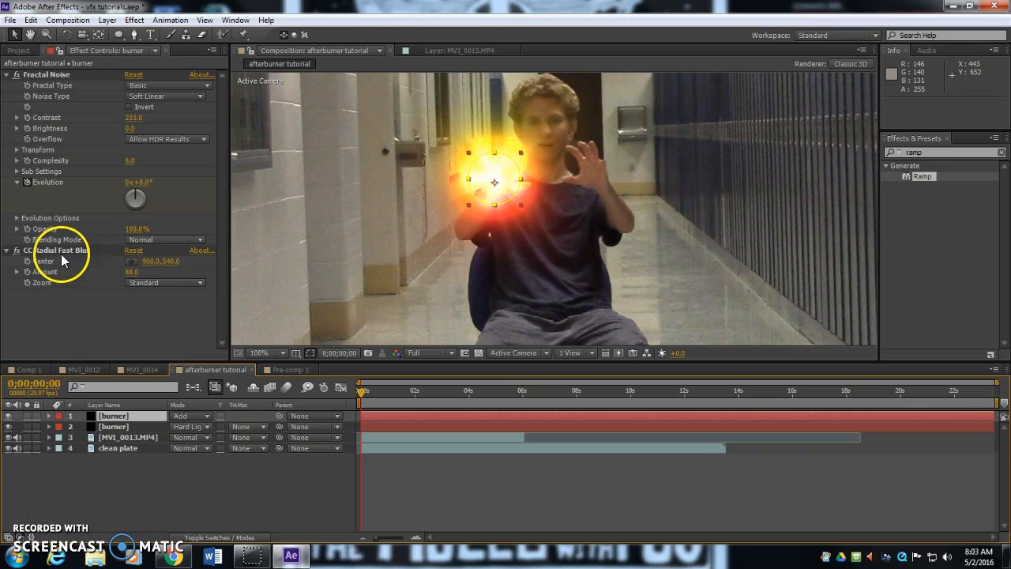
click(158, 283)
click(46, 295)
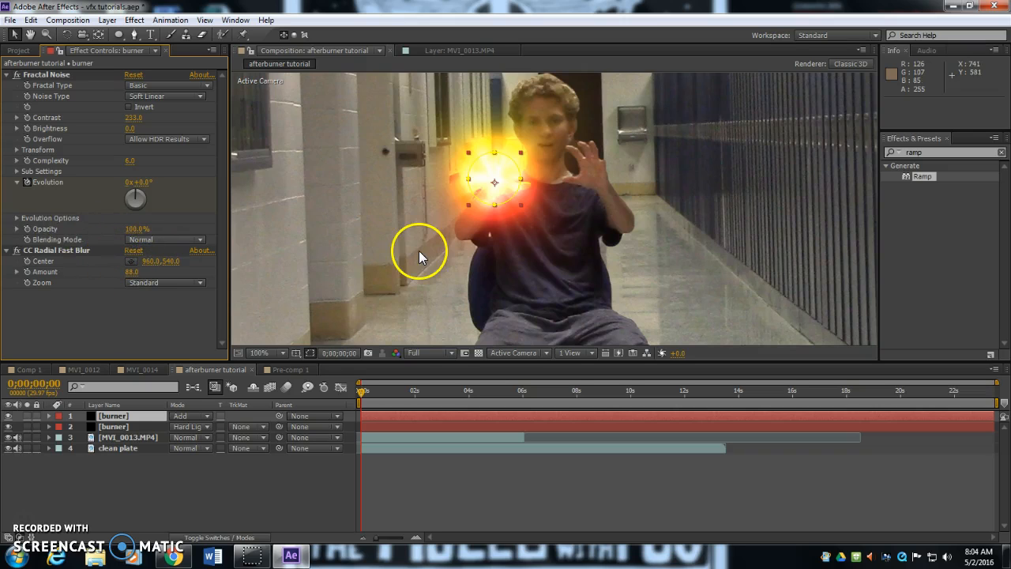
Step: Create a black 1920 x 1080 px solid named "flare"
click(106, 19)
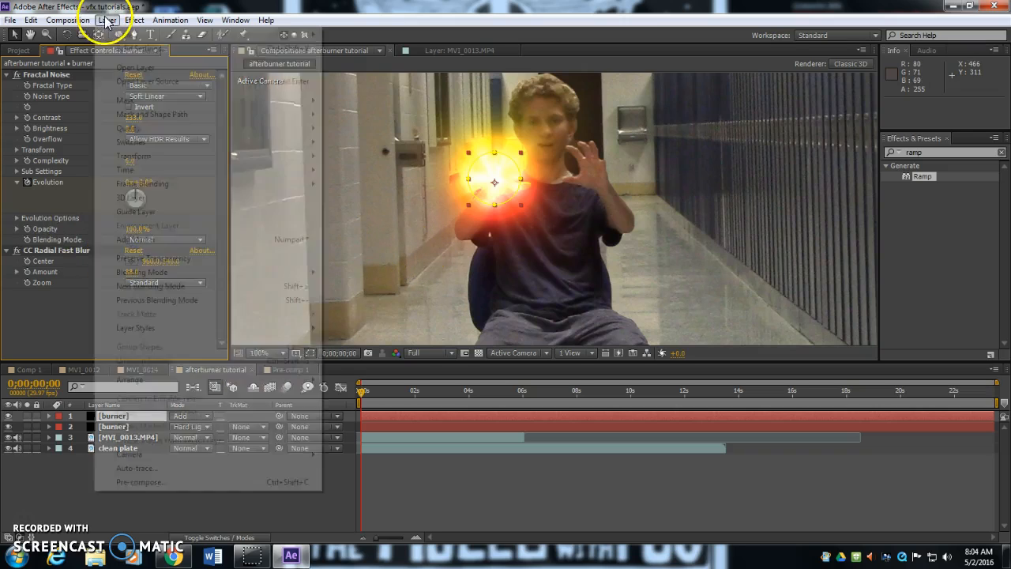
mouse_move(186, 41)
click(359, 48)
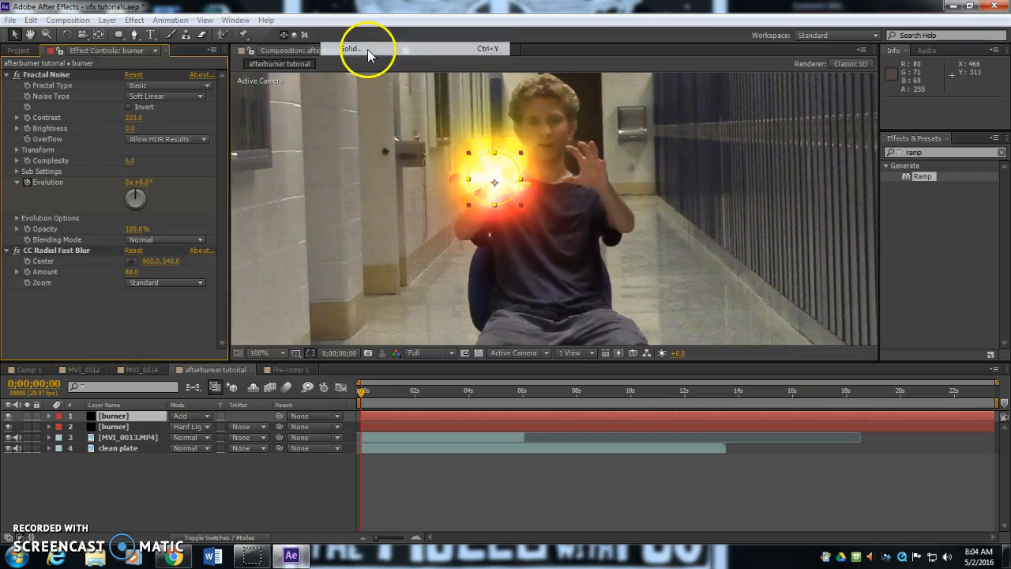
text(flare)
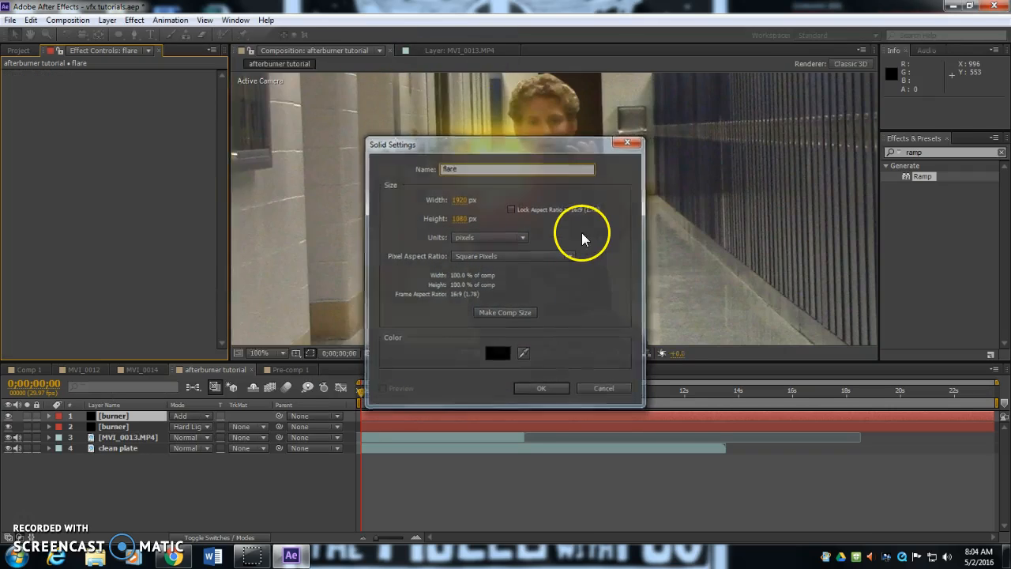
key(Return)
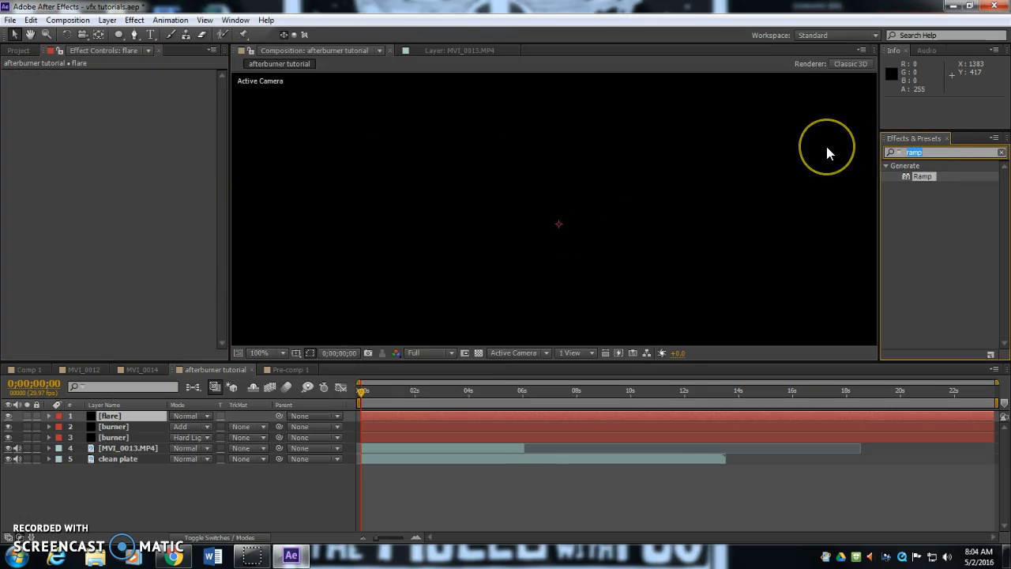
Step: Apply the Lens Flare effect to the flare layer and place its Flare Center at about 918, 517
text(lens f)
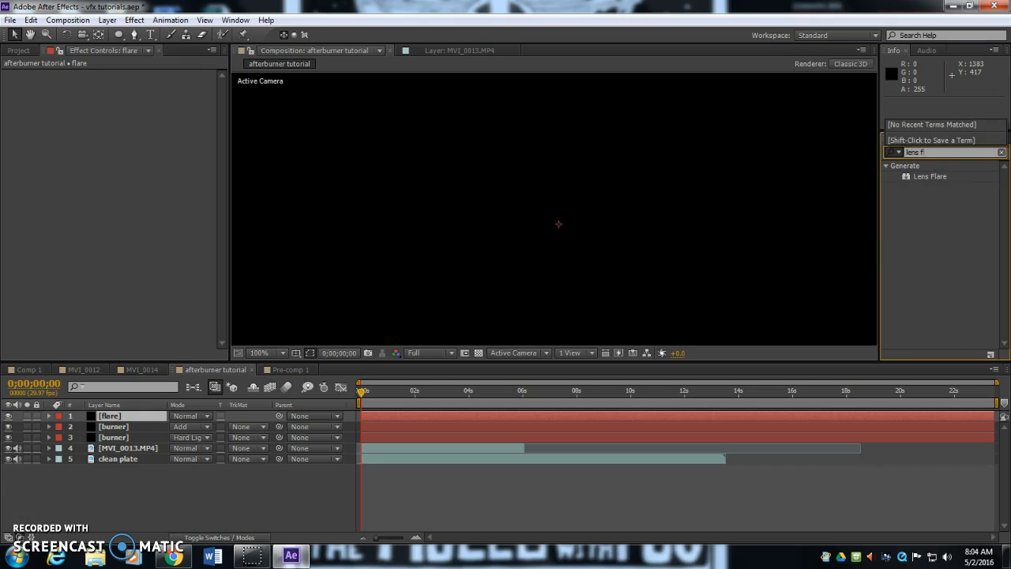
text(lare)
drag(908, 176, 590, 218)
drag(438, 156, 533, 210)
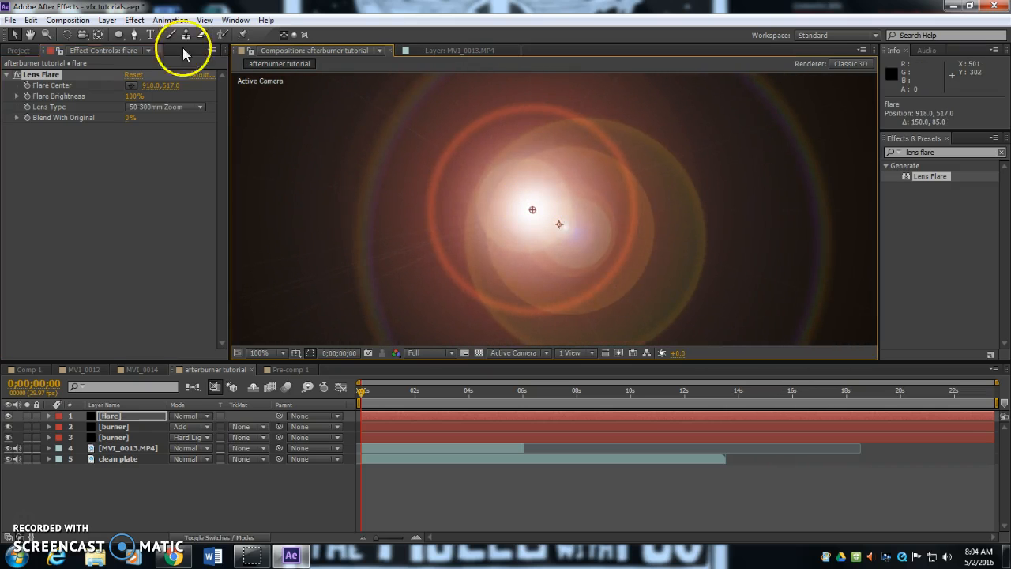
Step: Set the flare layer's blending mode to Add and move the Flare Center onto the glowing hand at about 866, 472
click(188, 417)
click(223, 194)
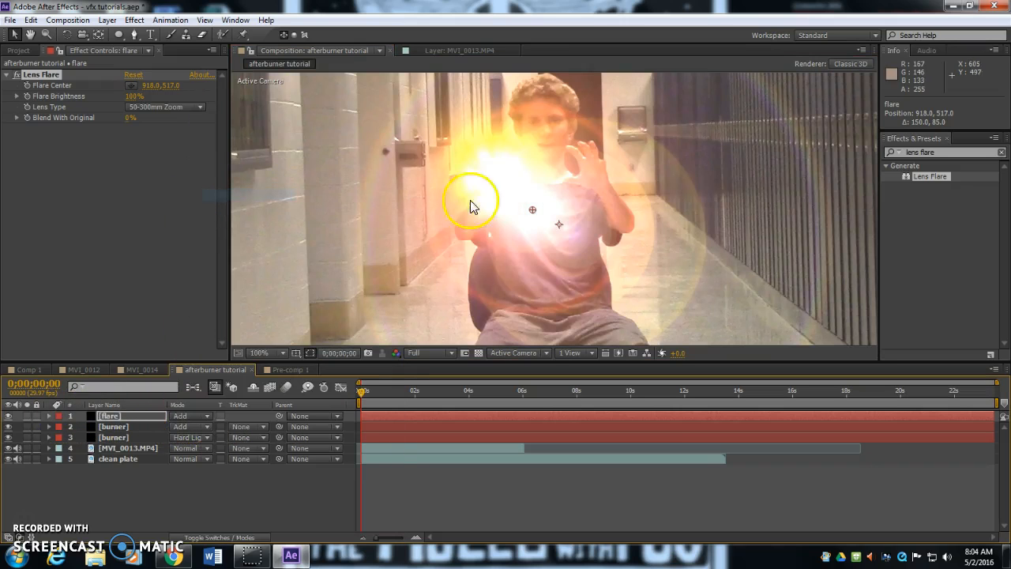
drag(533, 212, 499, 180)
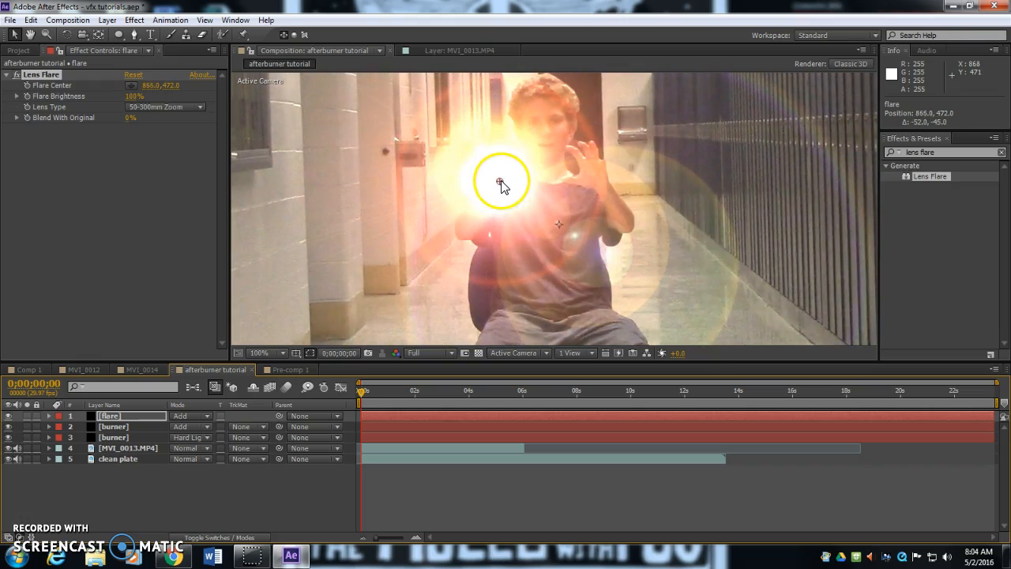
Step: Lower the Flare Brightness to 45% and move the flare layer between the two burner layers
drag(134, 101, 99, 119)
mouse_move(113, 415)
mouse_down()
mouse_move(113, 448)
mouse_move(111, 422)
mouse_up()
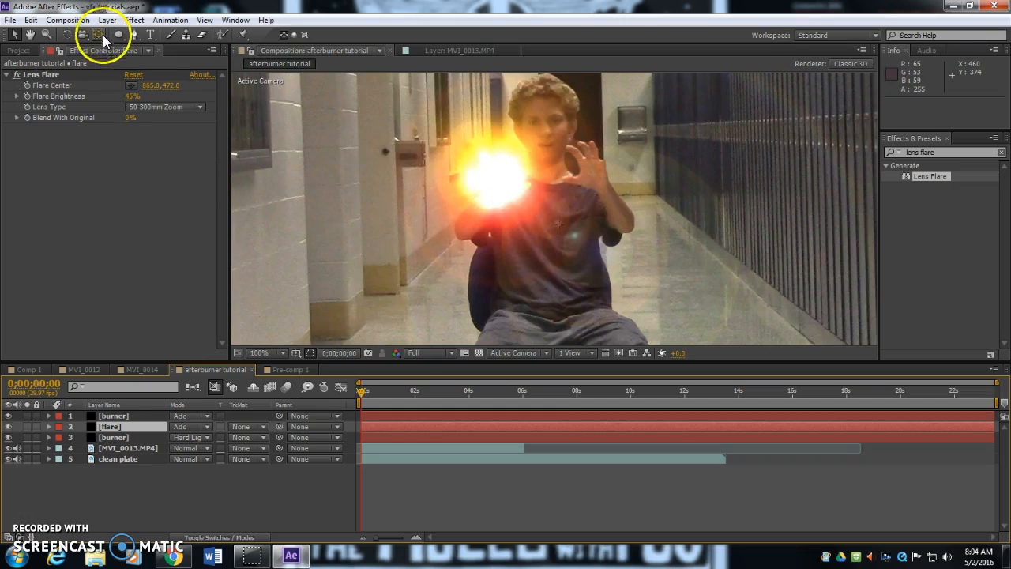
Step: Reposition the Flare Center over the hand at 865, 472 and reduce the Flare Brightness to 31%
click(130, 85)
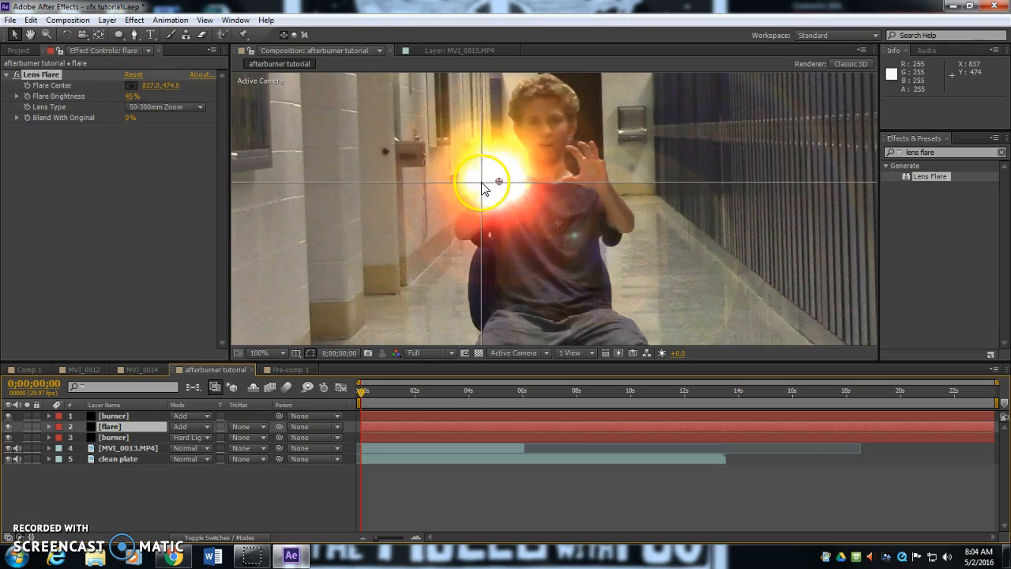
click(481, 184)
mouse_move(481, 184)
mouse_down()
mouse_move(485, 176)
mouse_move(508, 232)
mouse_move(519, 185)
mouse_move(499, 187)
mouse_up()
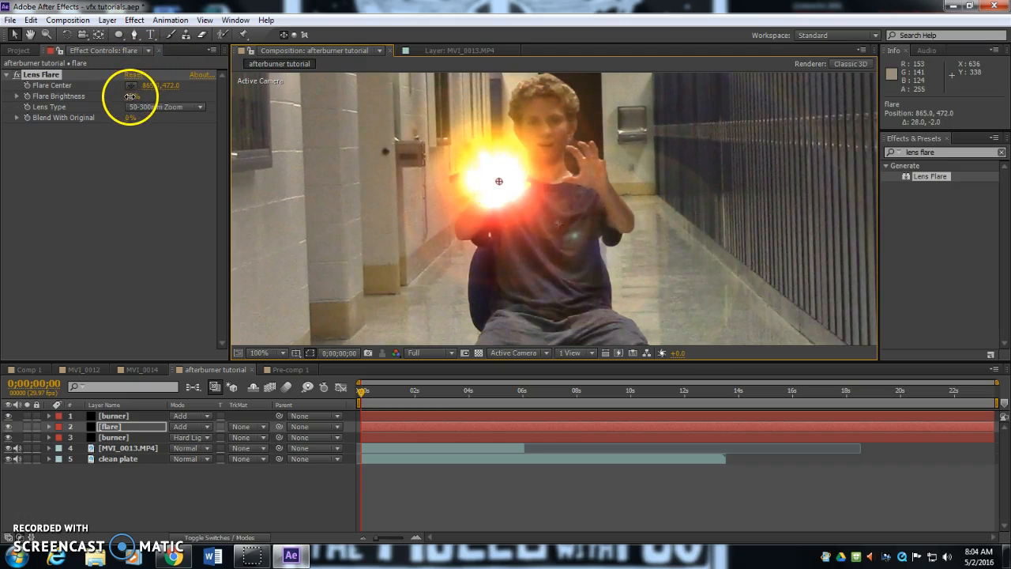
drag(128, 96, 121, 97)
drag(125, 97, 125, 97)
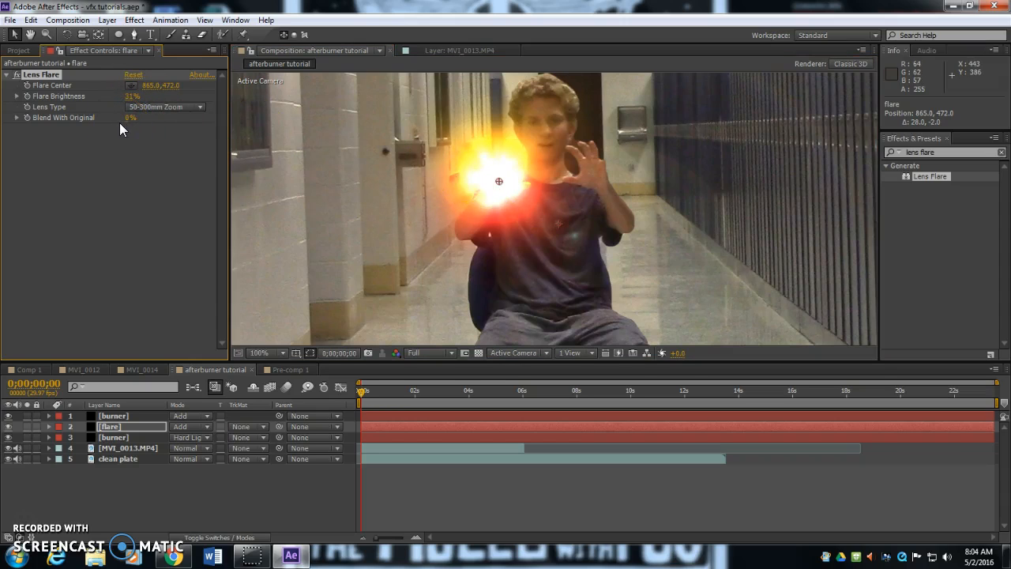
Step: Add the expression wiggle(10,5) to Flare Brightness and preview the flicker over the first second
alt+click(27, 96)
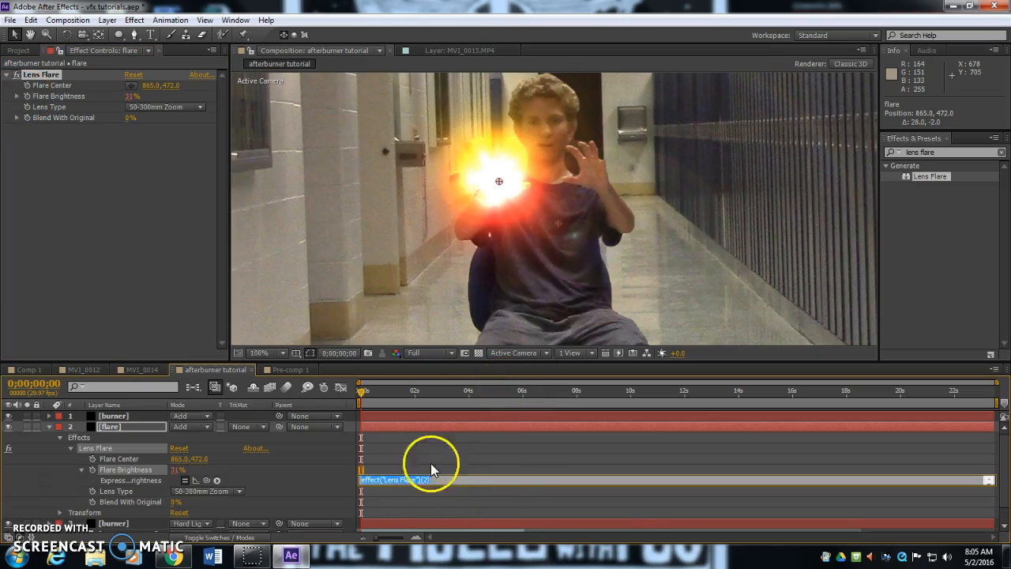
text(wiggle(10,5)
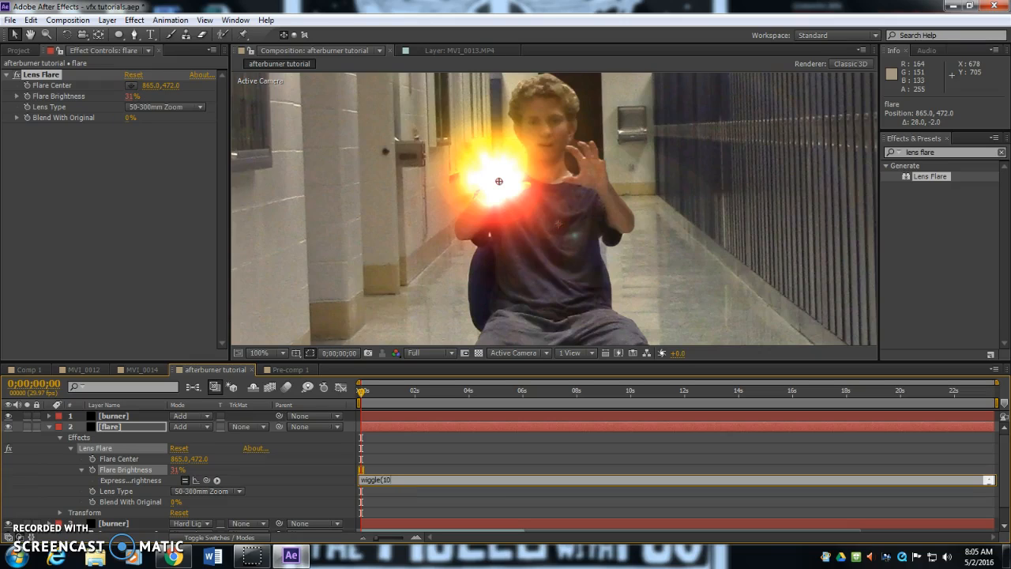
click(402, 487)
click(386, 399)
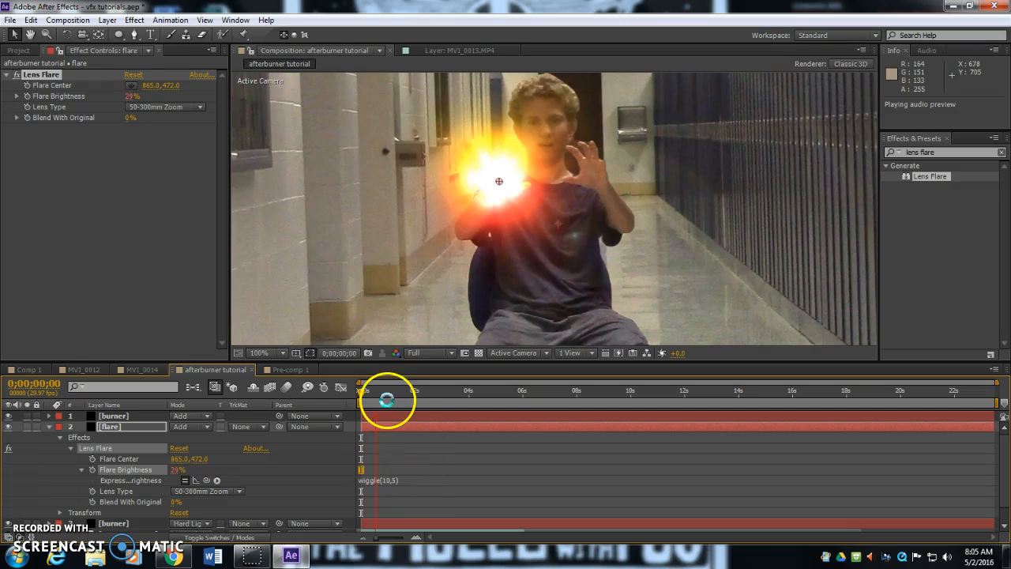
mouse_move(386, 399)
mouse_down()
mouse_move(371, 396)
mouse_move(410, 396)
mouse_move(381, 396)
mouse_up()
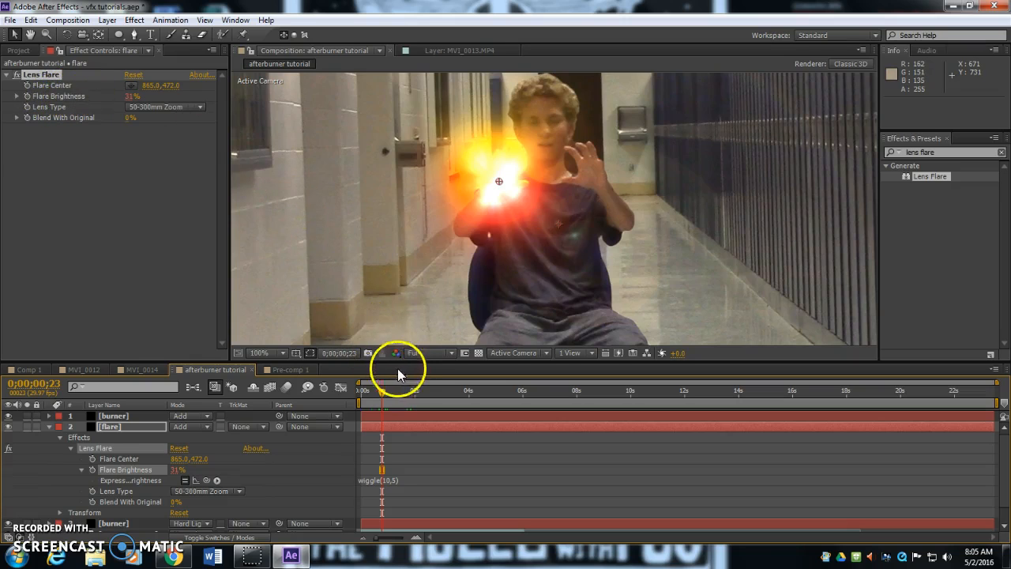
drag(379, 406, 397, 401)
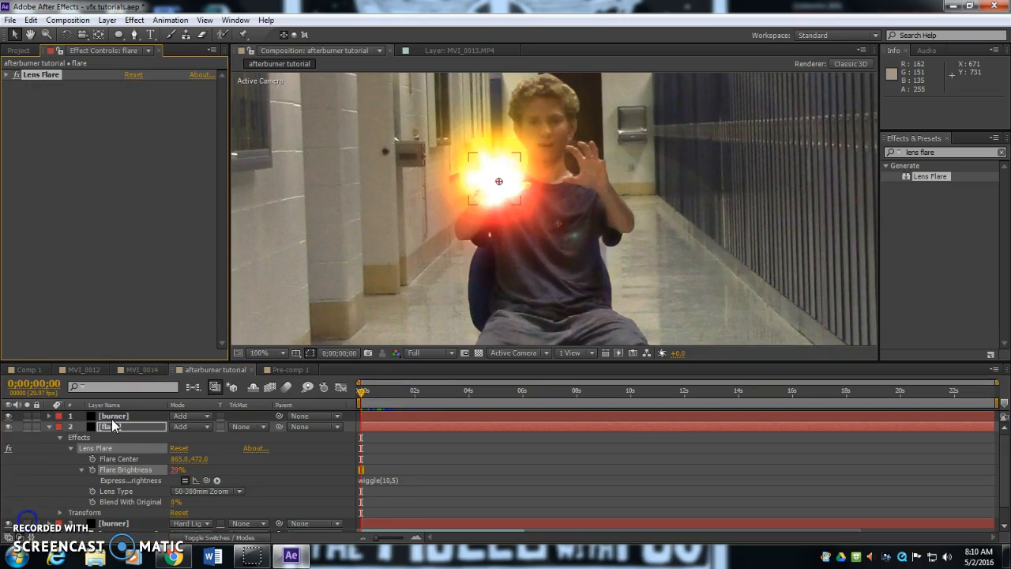
Step: Create a black 1920 x 1080 px solid named "particle" above the burner and flare layers
click(115, 424)
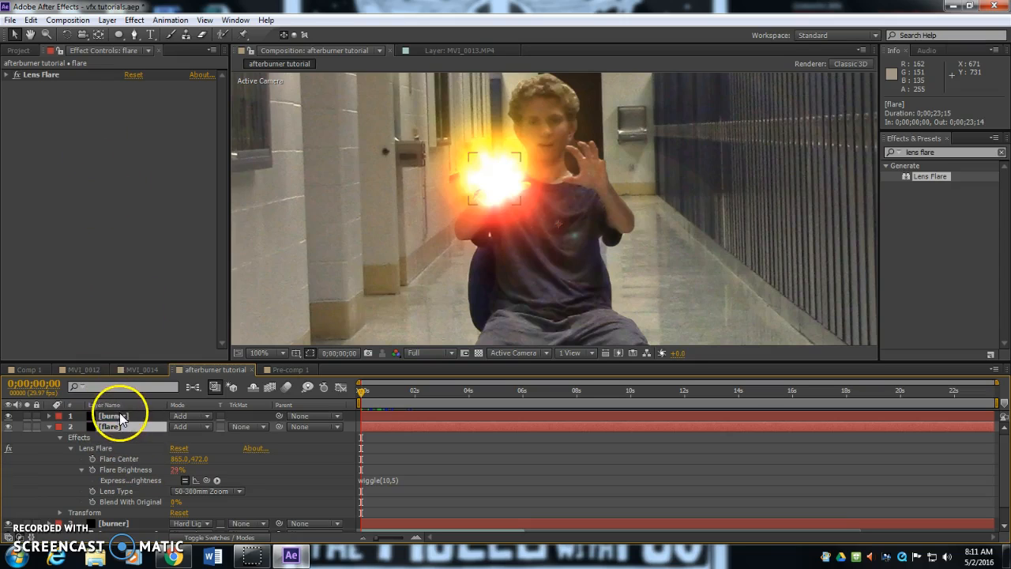
click(105, 21)
mouse_move(127, 34)
click(372, 48)
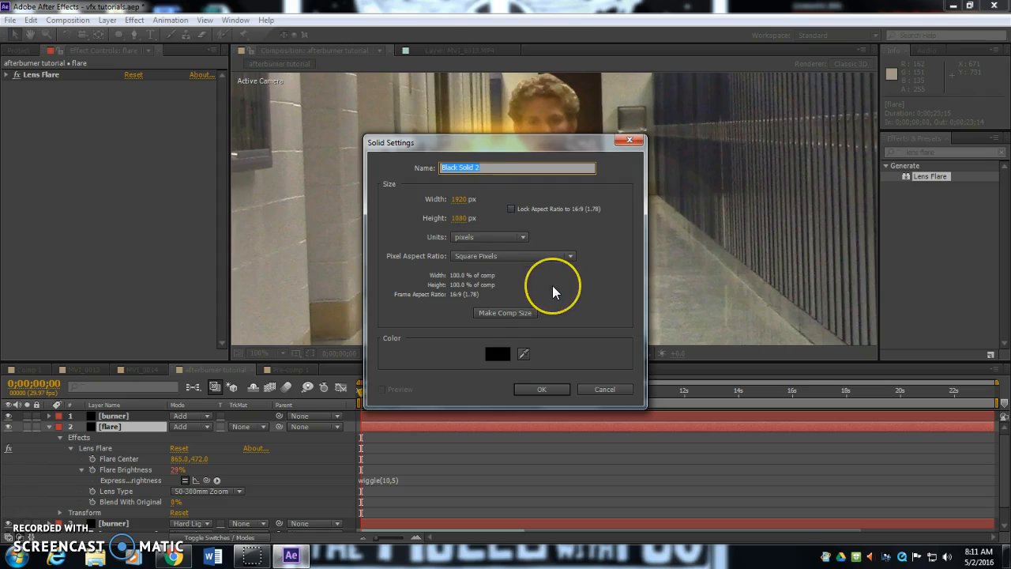
text(parti)
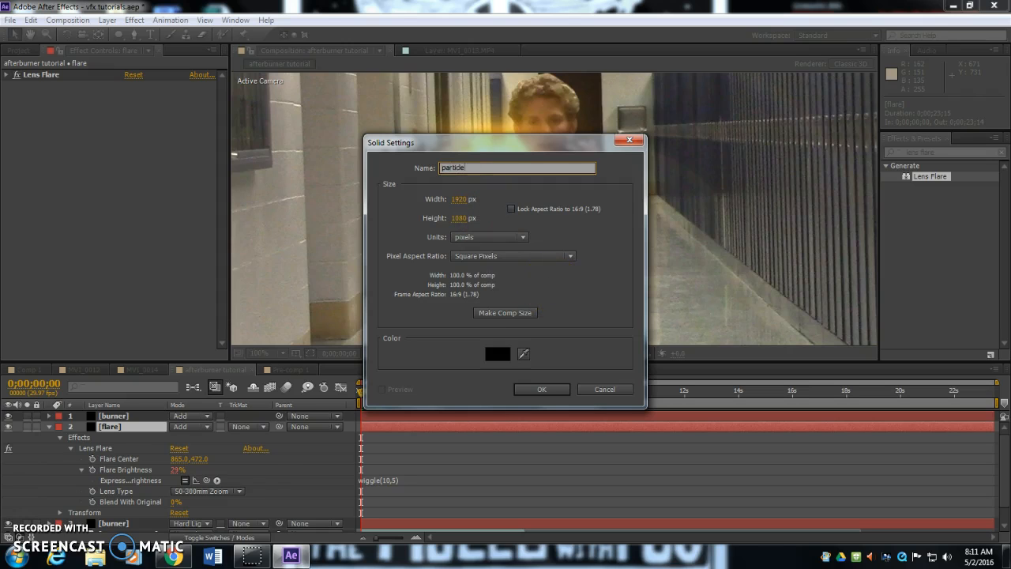
text(cle)
key(Return)
Step: Apply CC Particle World to the particle layer and place its particle source over the glowing hand
drag(938, 151, 854, 147)
text(part)
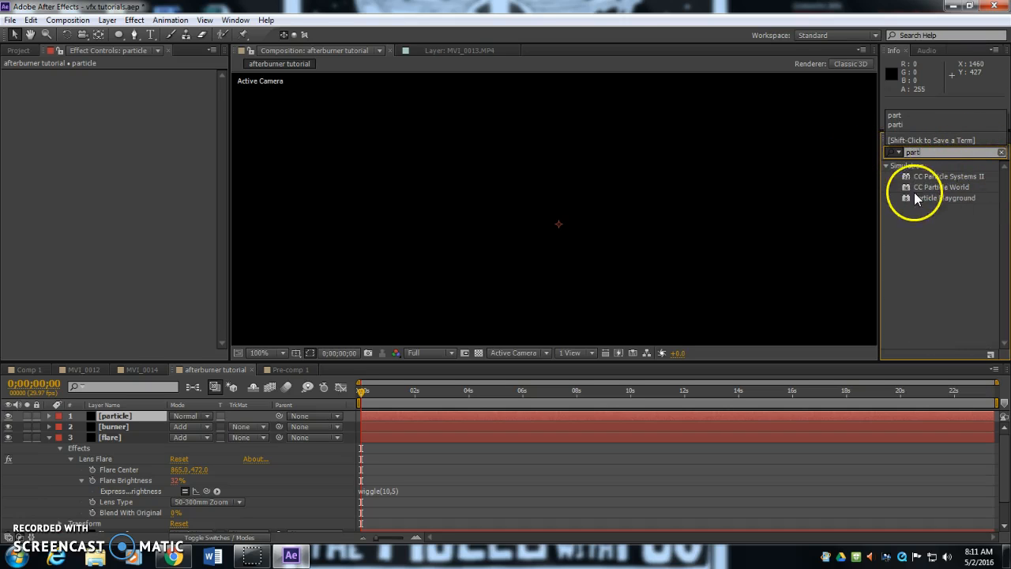
drag(910, 192, 499, 214)
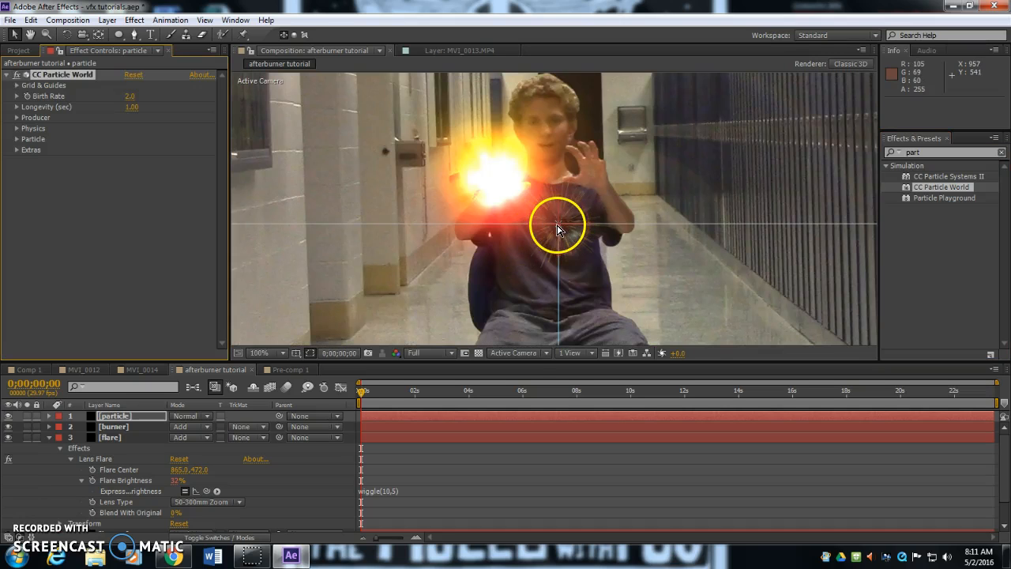
drag(556, 229, 490, 176)
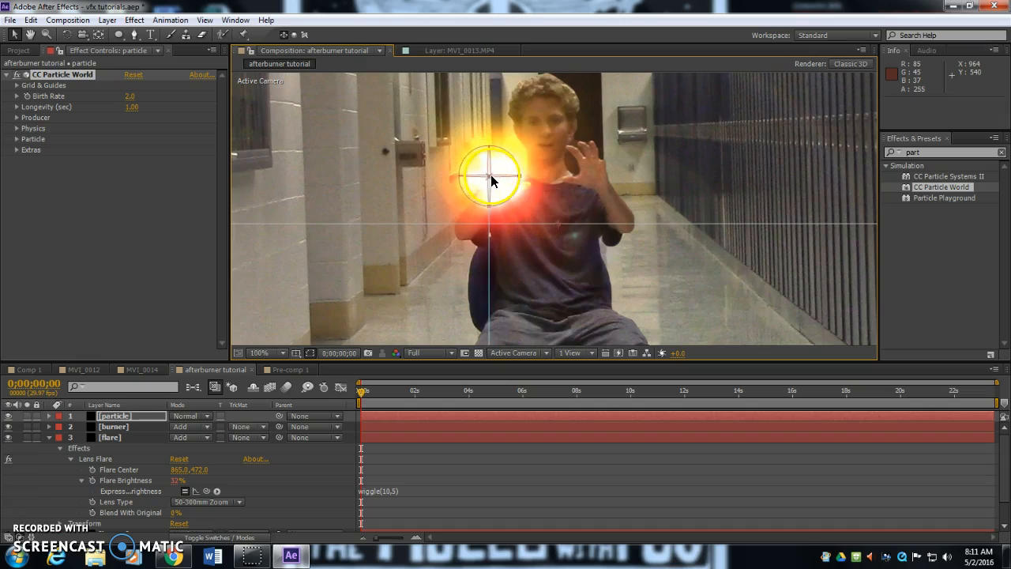
Step: Keyframe the particles' Birth Rate at 0.0 on the first frame and 0.6 at 0;00;00;22
click(17, 96)
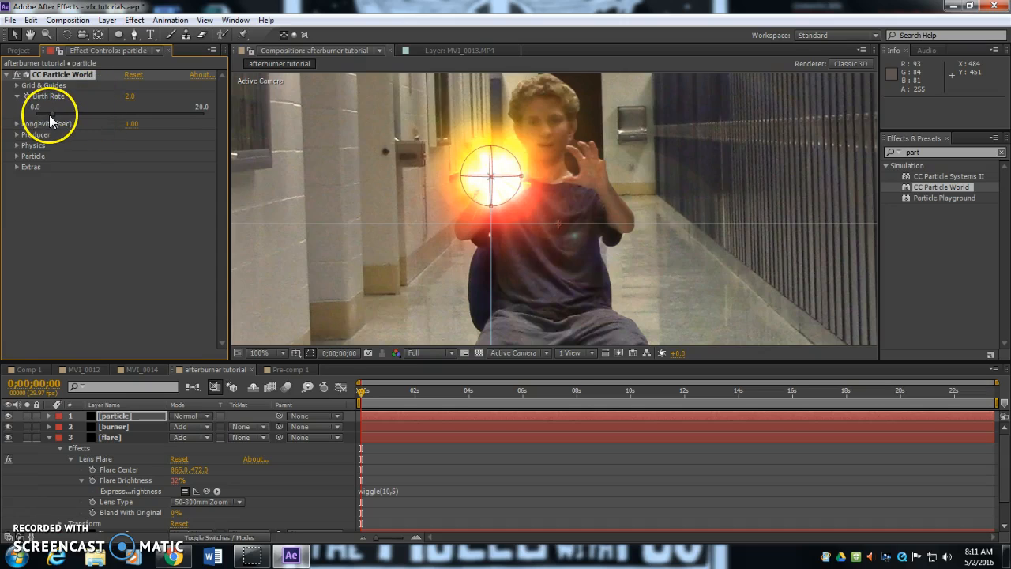
click(27, 97)
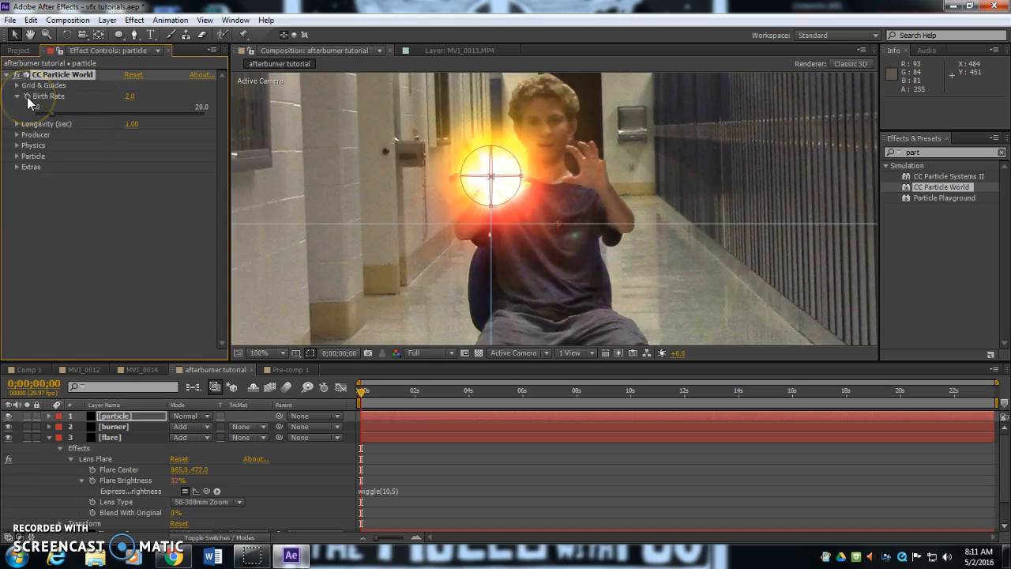
drag(52, 114, 19, 114)
drag(368, 390, 382, 395)
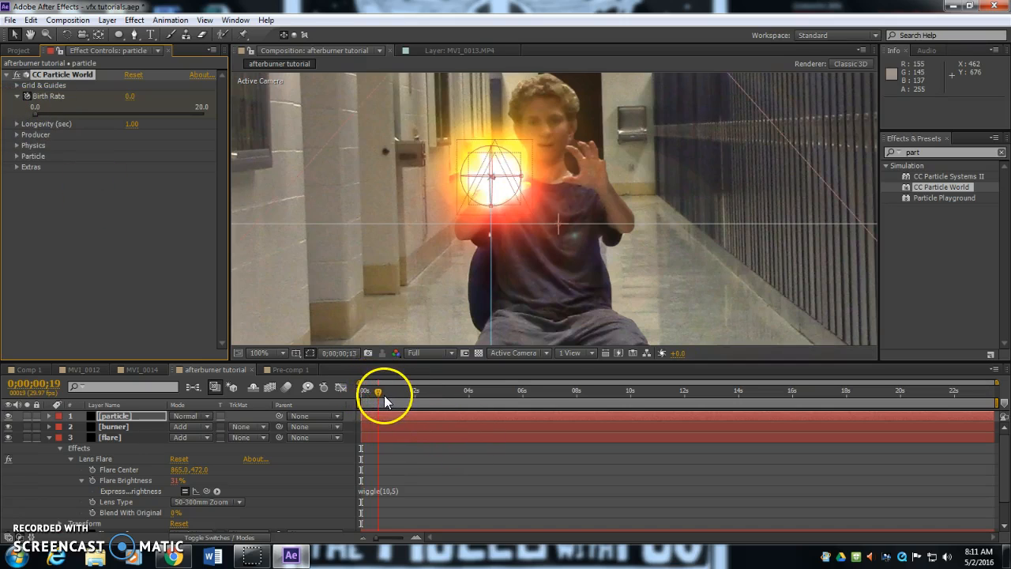
mouse_move(40, 111)
mouse_down()
mouse_move(50, 119)
mouse_move(40, 119)
mouse_up()
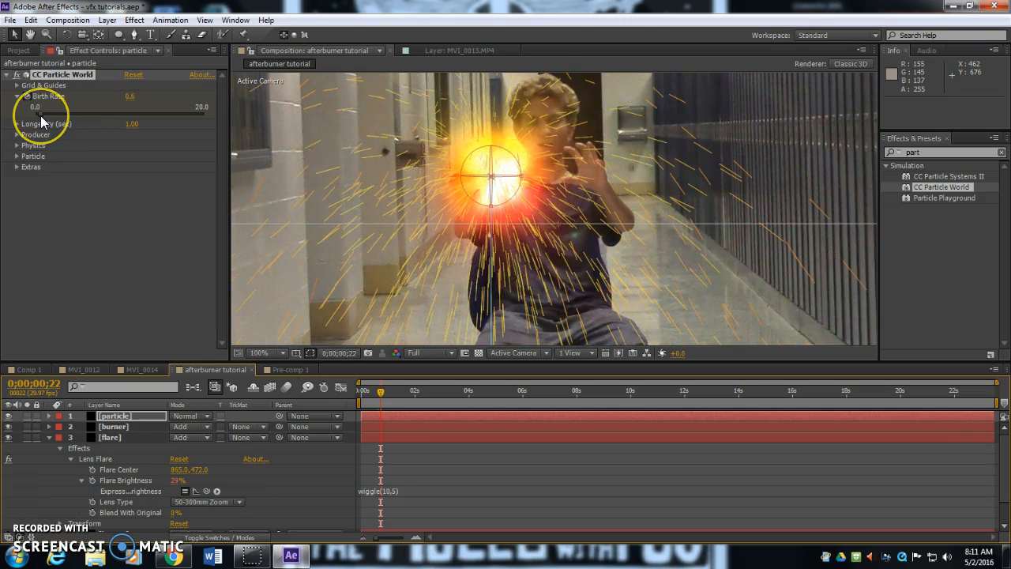
Step: Raise the particles' Birth Rate to 0.7 and shorten their Longevity to 0.10 seconds
click(38, 118)
click(16, 124)
drag(74, 141, 39, 141)
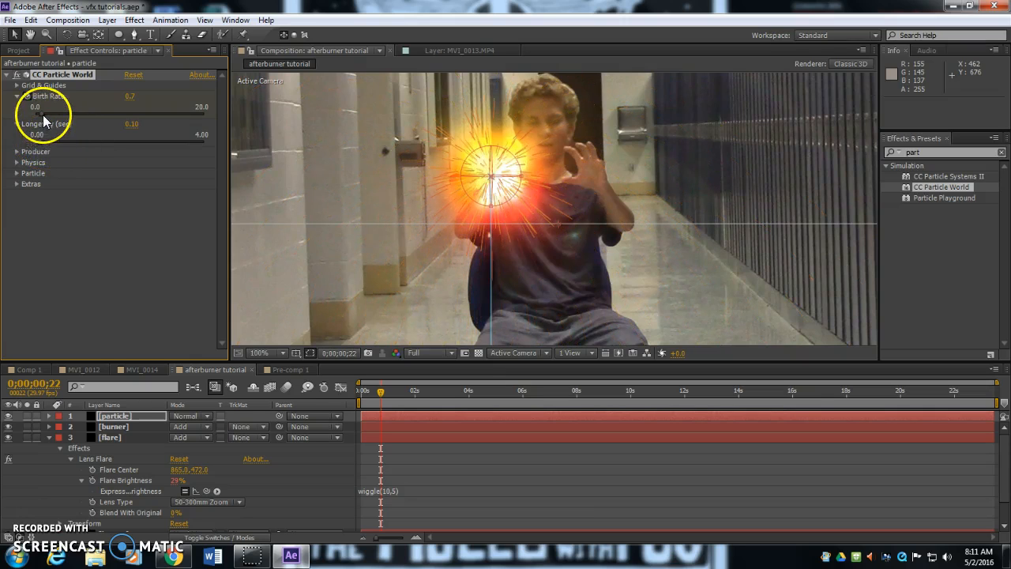
Step: Set the particles' Physics Velocity to 0.31 and Gravity to -0.010, and preview the sparks from the start
click(16, 162)
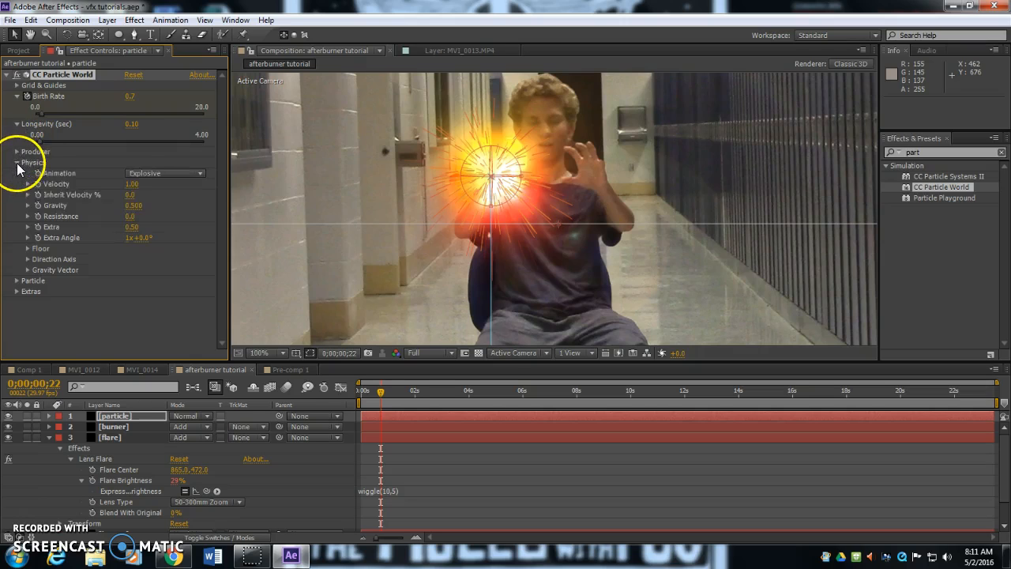
drag(125, 183, 88, 183)
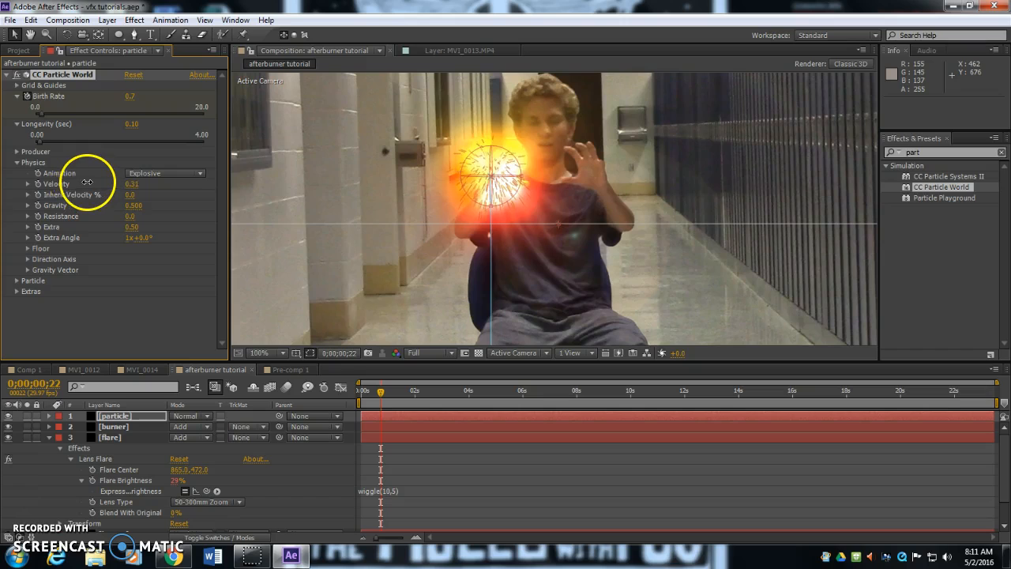
drag(136, 204, 100, 204)
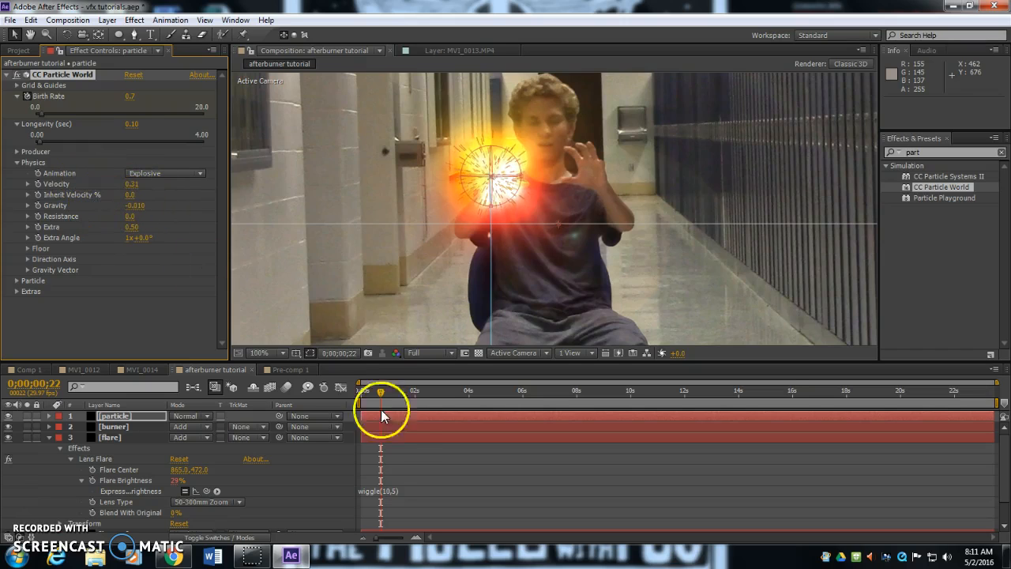
drag(384, 389, 364, 394)
key(space)
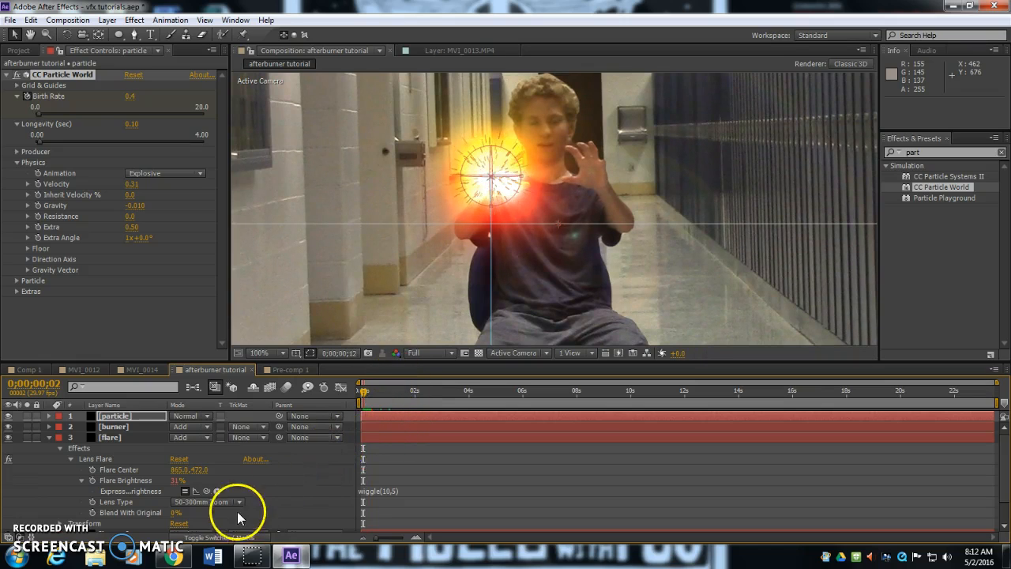
Step: Set the particle layer's blending mode to Add and move the upper burner layer above it in the stack
click(196, 417)
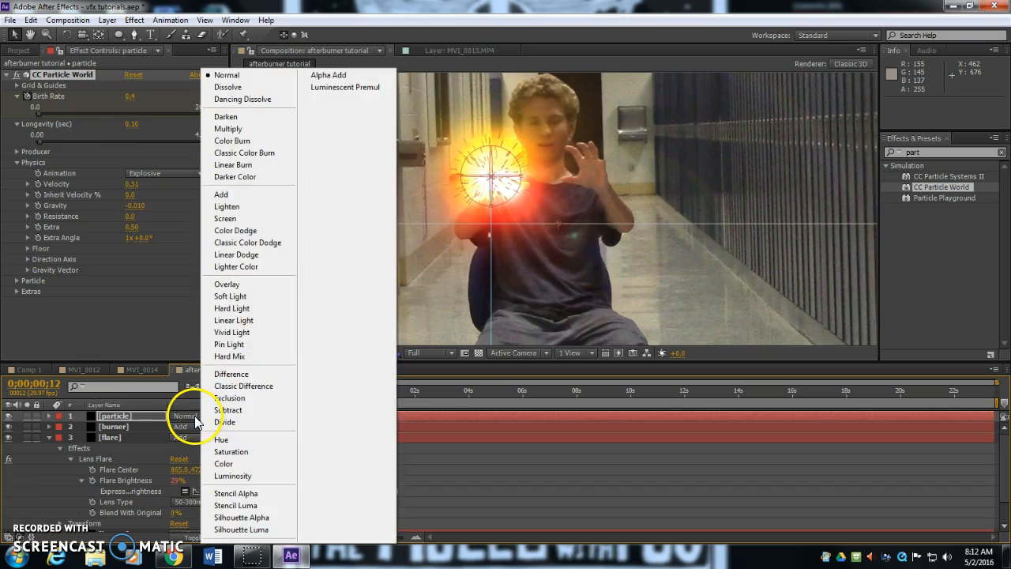
click(243, 198)
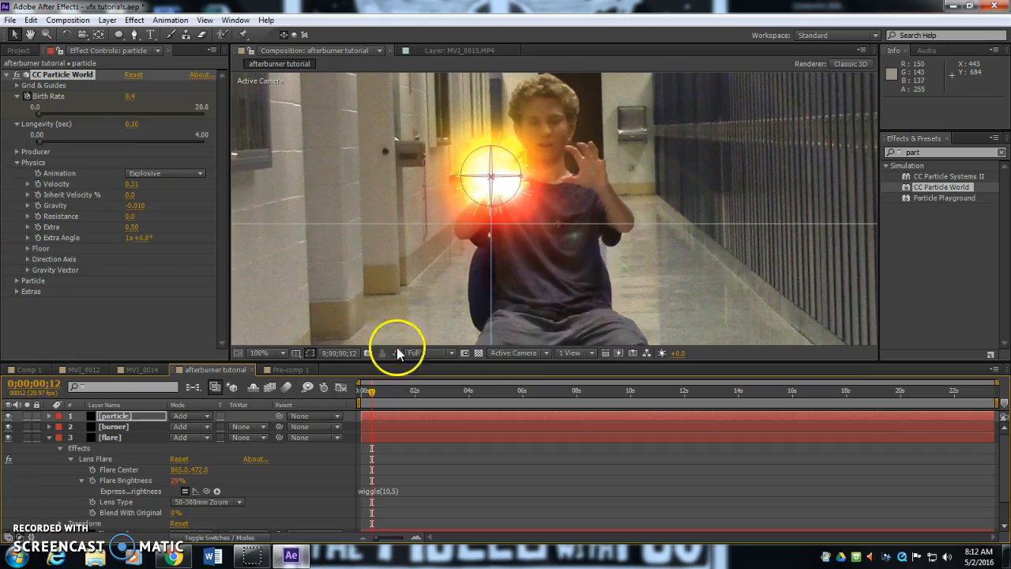
click(49, 435)
drag(134, 415, 113, 412)
click(113, 415)
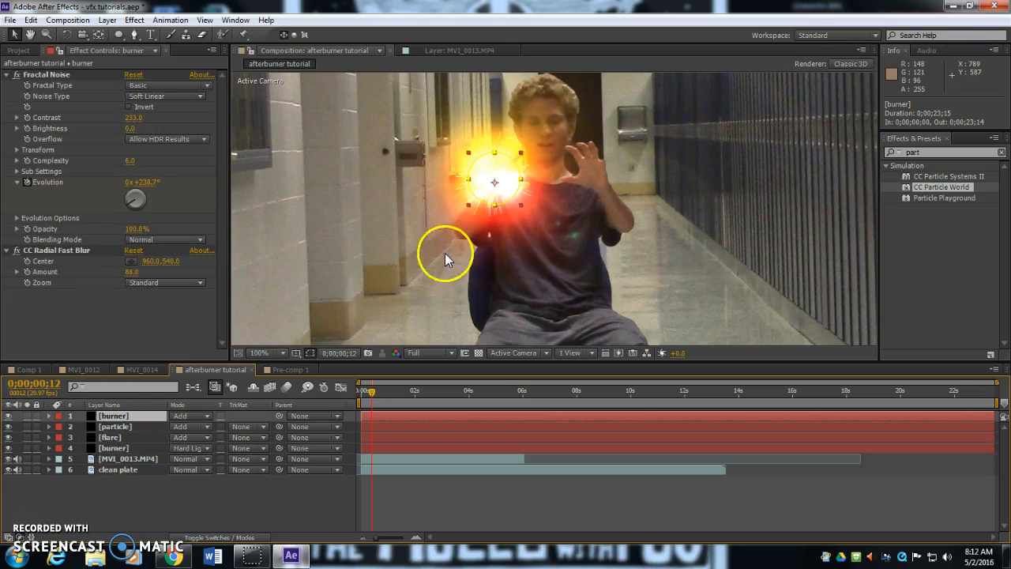
Step: Pre-compose the two burner layers, the particle layer and the flare layer into a composition named "burner", moving all attributes
shift+click(118, 448)
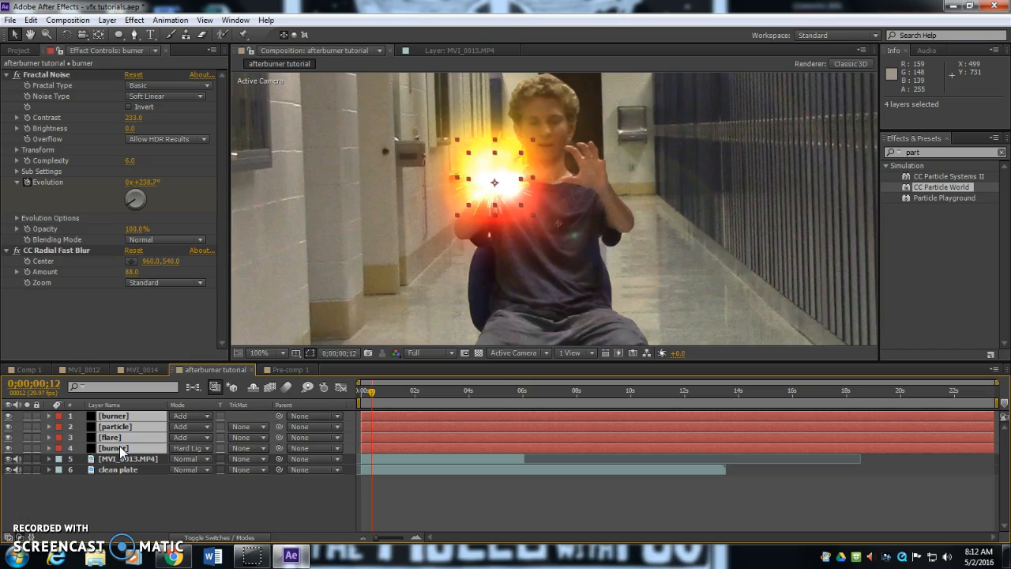
drag(142, 142, 133, 466)
click(125, 415)
shift+click(130, 447)
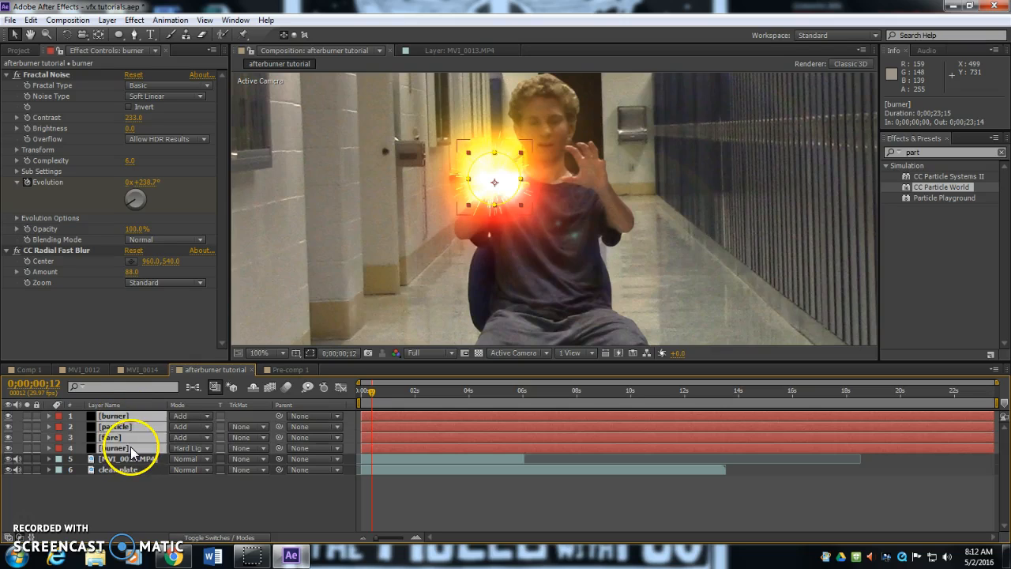
click(106, 20)
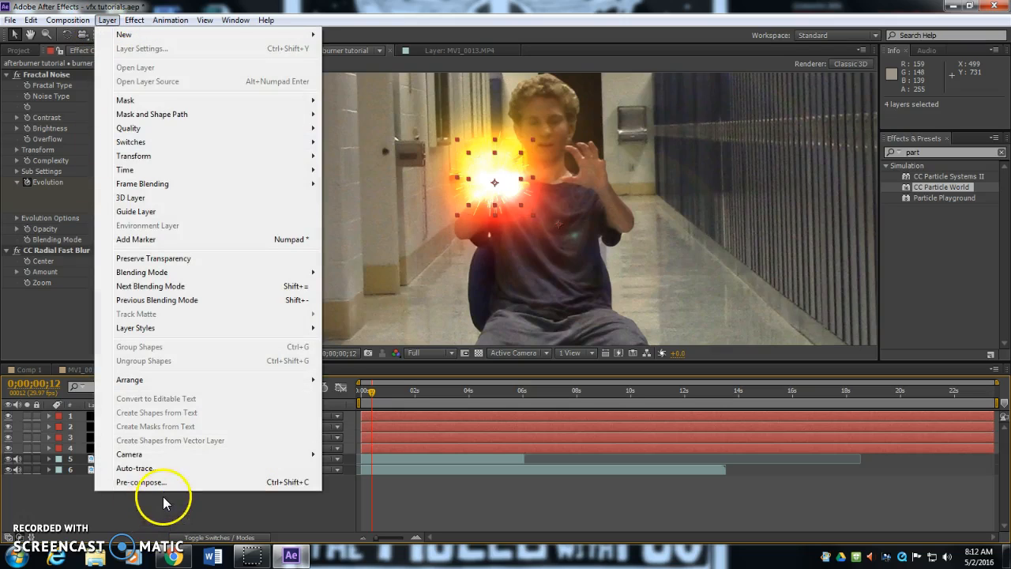
click(293, 483)
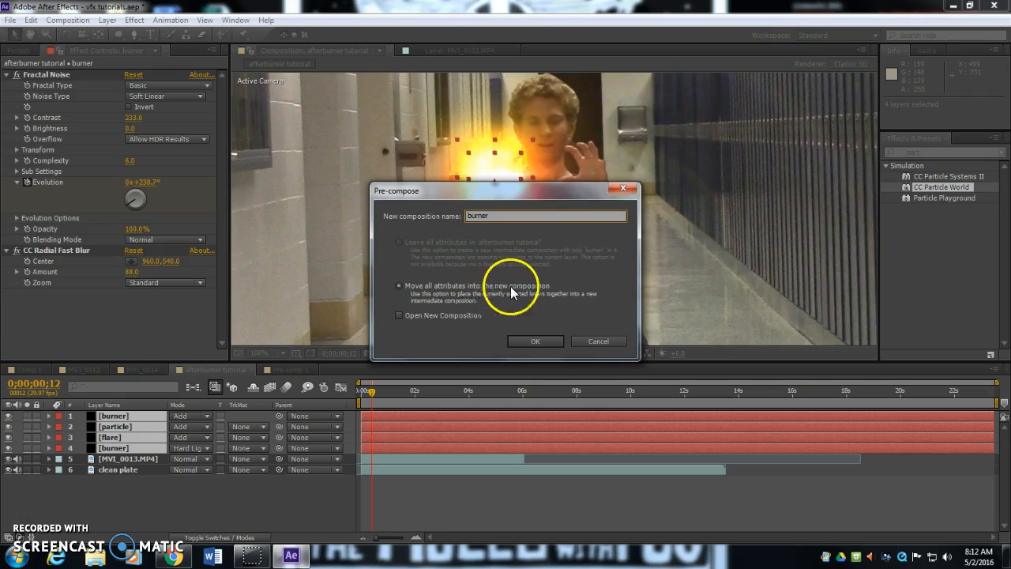
click(548, 346)
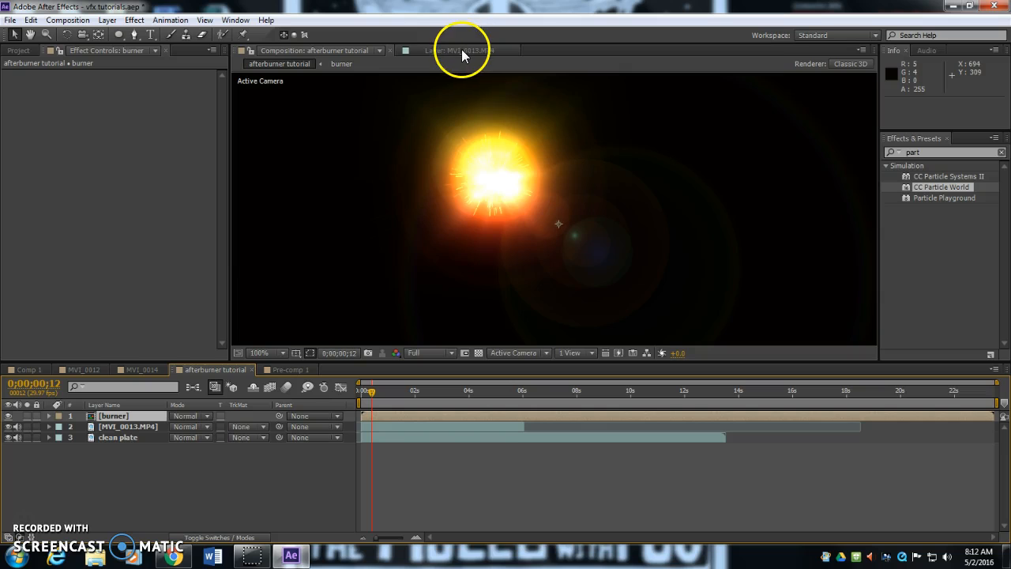
Step: Set the pre-composed burner layer's blending mode to Add so it overlays the footage
click(296, 49)
click(188, 426)
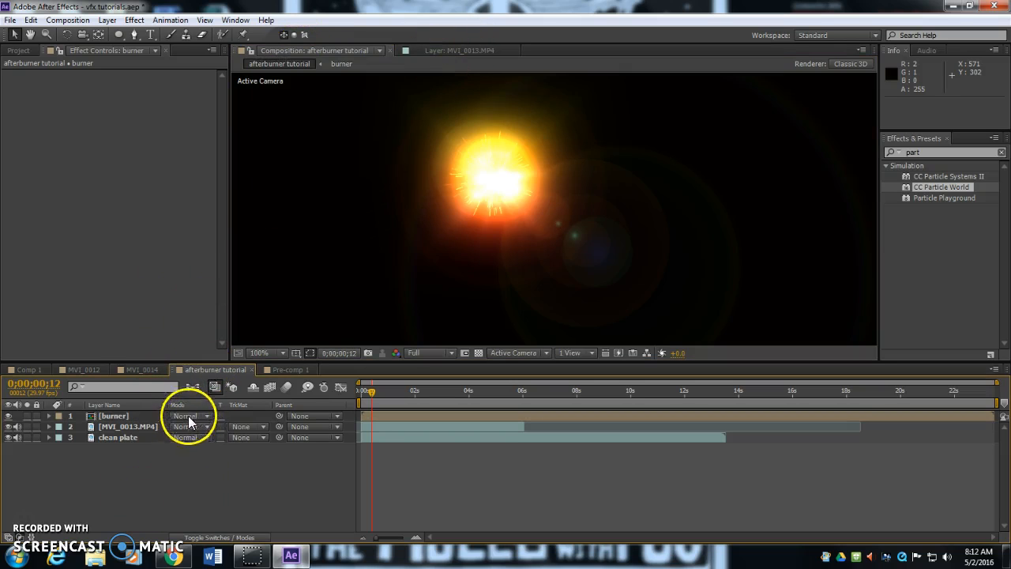
click(191, 424)
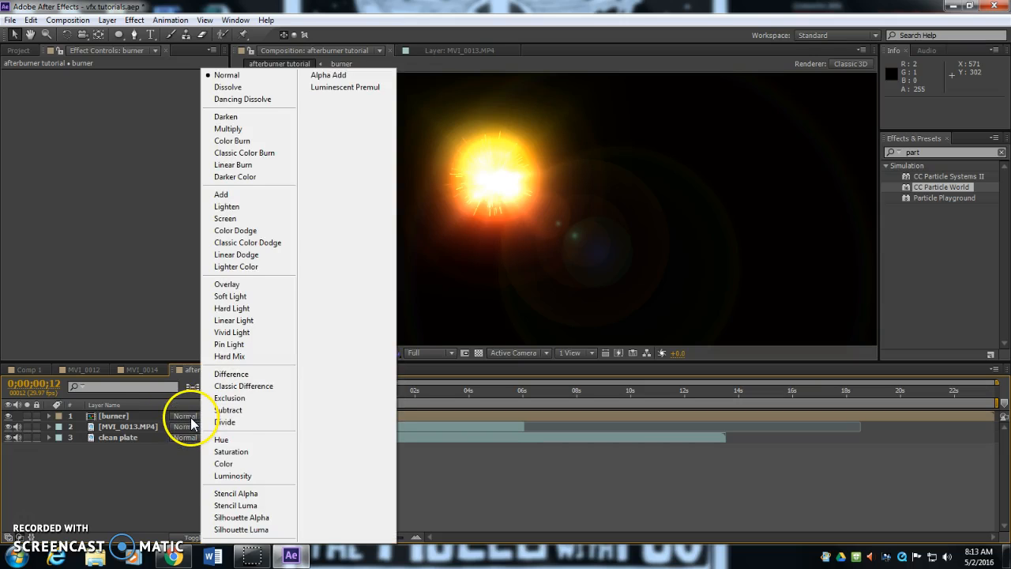
click(243, 194)
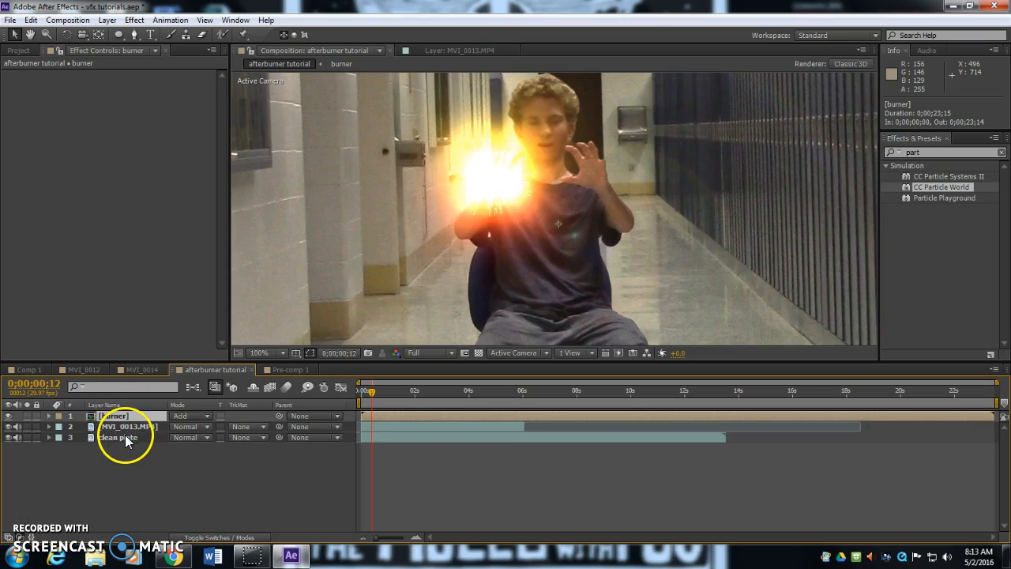
Step: Duplicate the burner composition layer, shift the copy 161 px horizontally onto the other hand, and preview from the first frame
key(ctrl+d)
drag(495, 187, 596, 190)
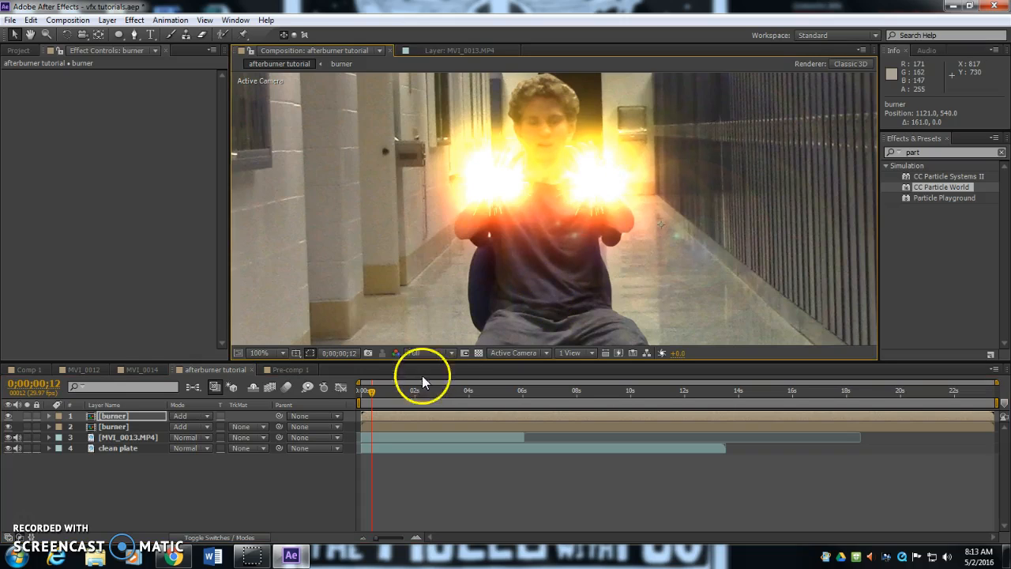
key(KP_0)
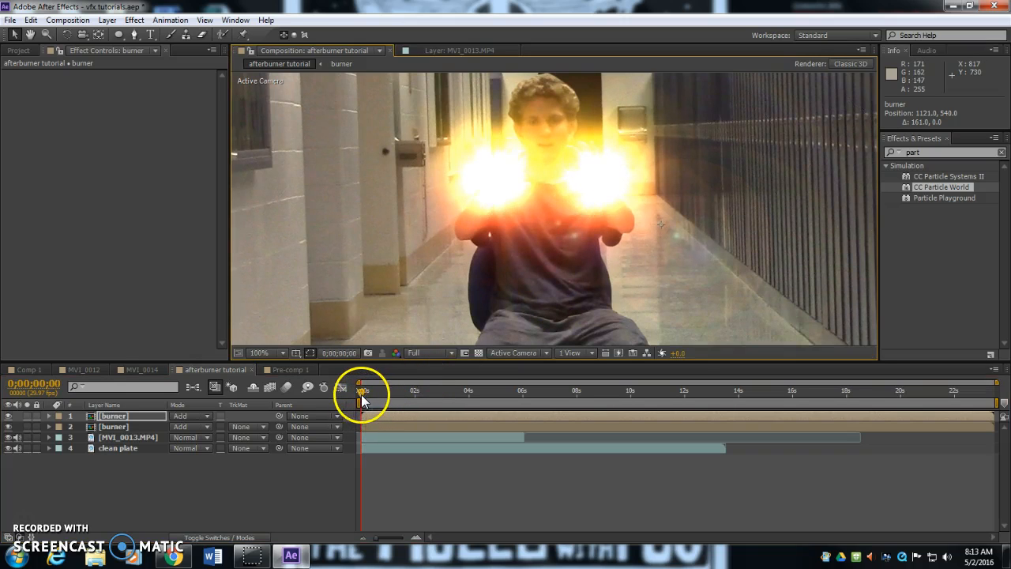
drag(371, 395, 346, 396)
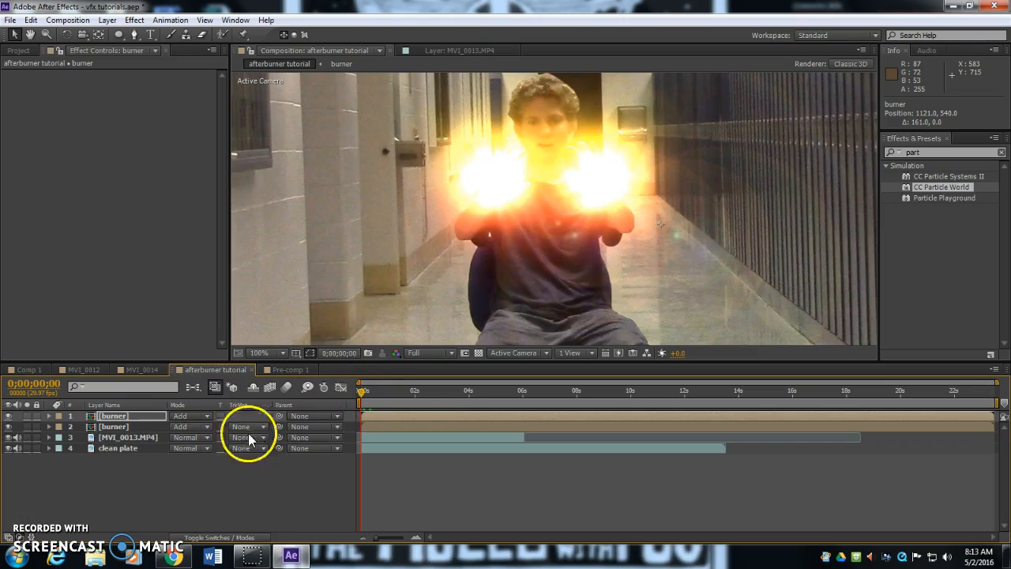
Step: Keyframe the duplicated burner's Opacity at 0% on the first frame and 100% at 0;00;00;10
shift+click(117, 427)
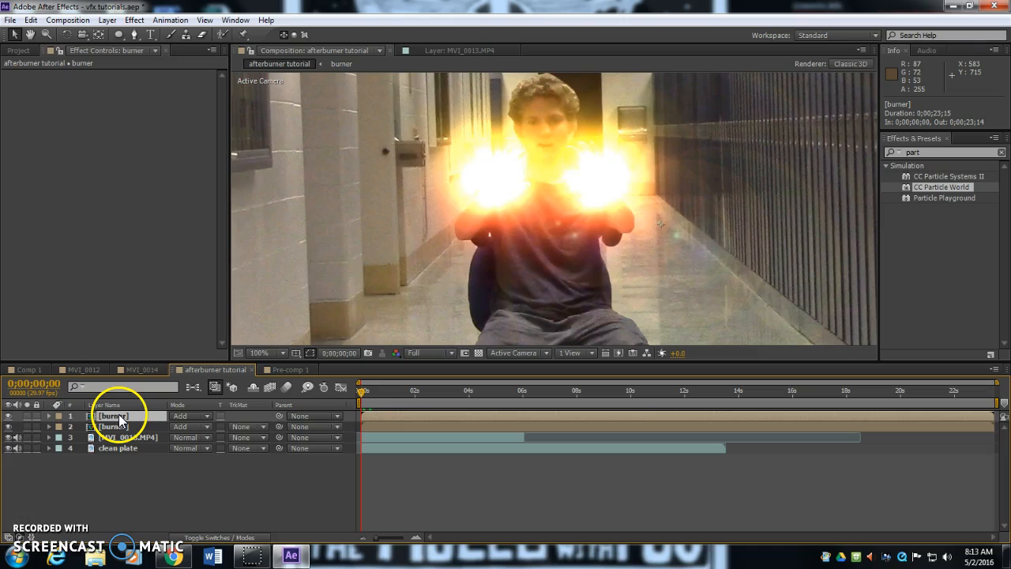
key(t)
click(95, 418)
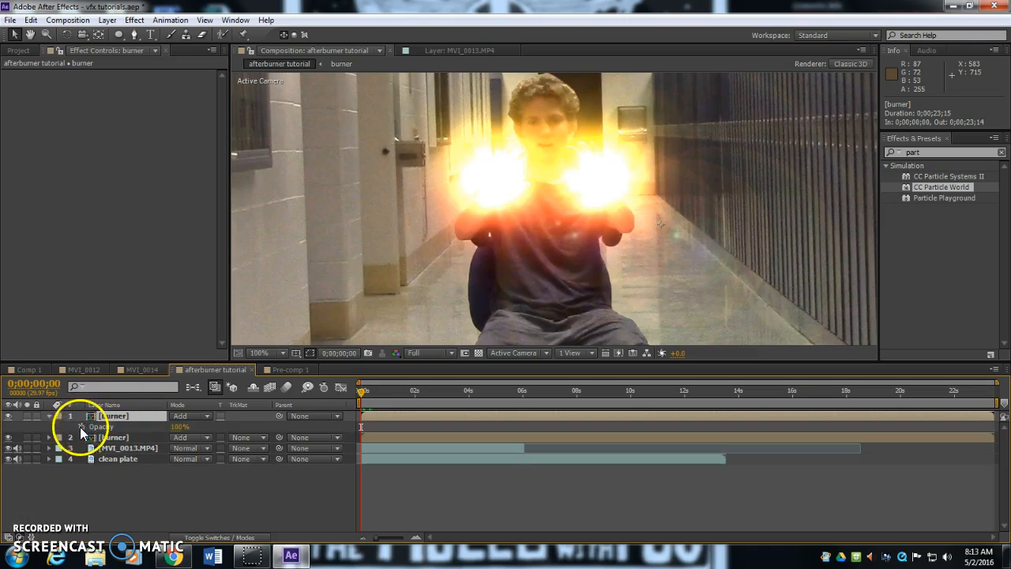
click(80, 426)
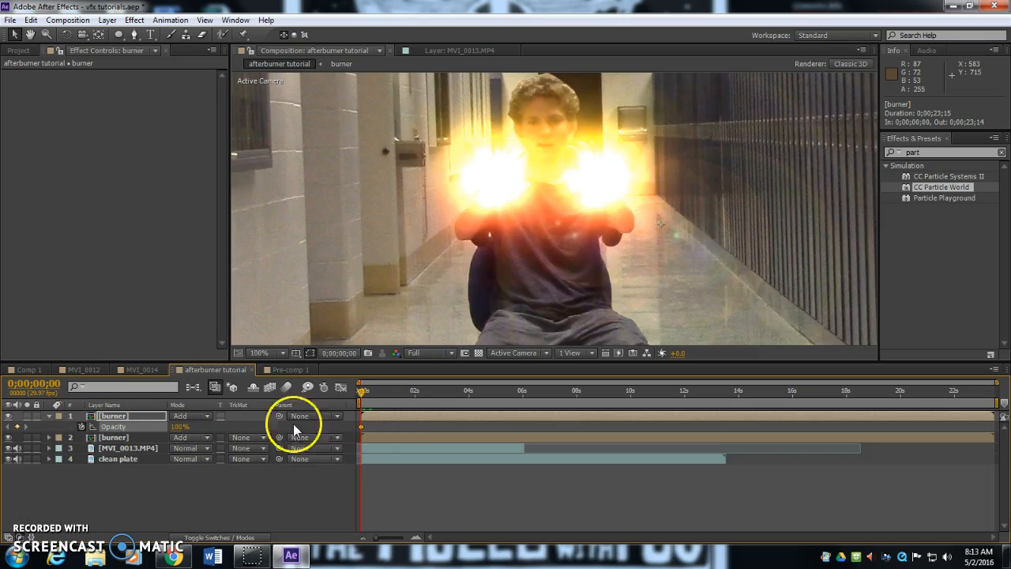
drag(362, 427, 365, 426)
click(180, 427)
text(0)
key(Return)
key(space)
click(367, 387)
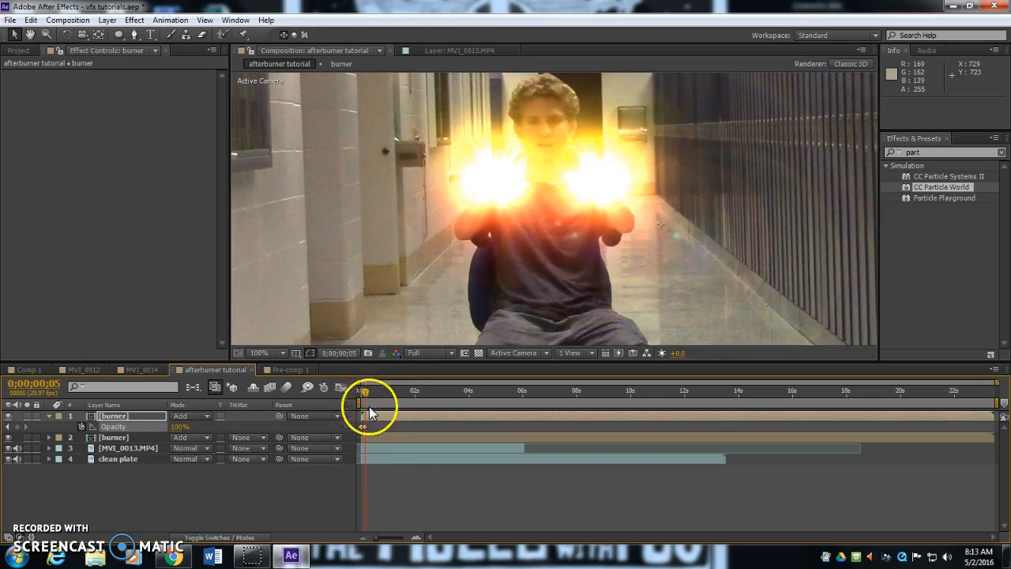
drag(366, 427, 355, 393)
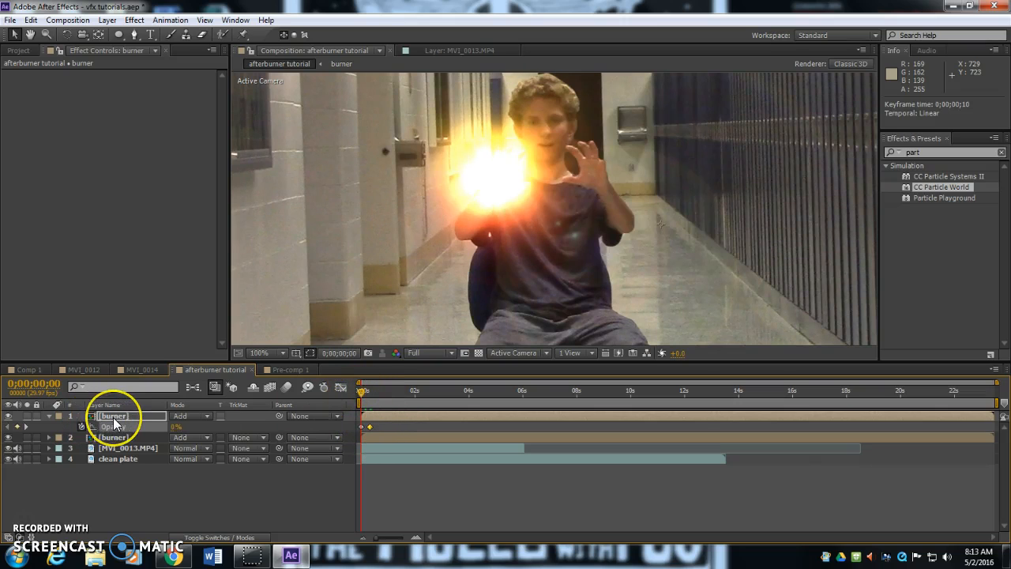
Step: Try to animate the duplicated burner's Scale with a 100% keyframe at 0;00;00;13 and a smaller size on the first frame
key(s)
click(88, 433)
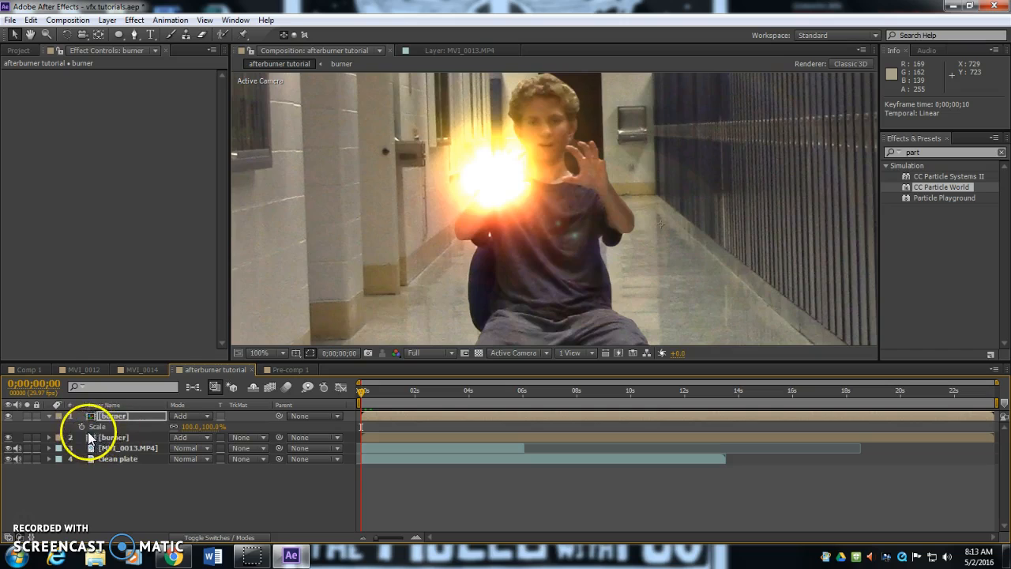
click(81, 424)
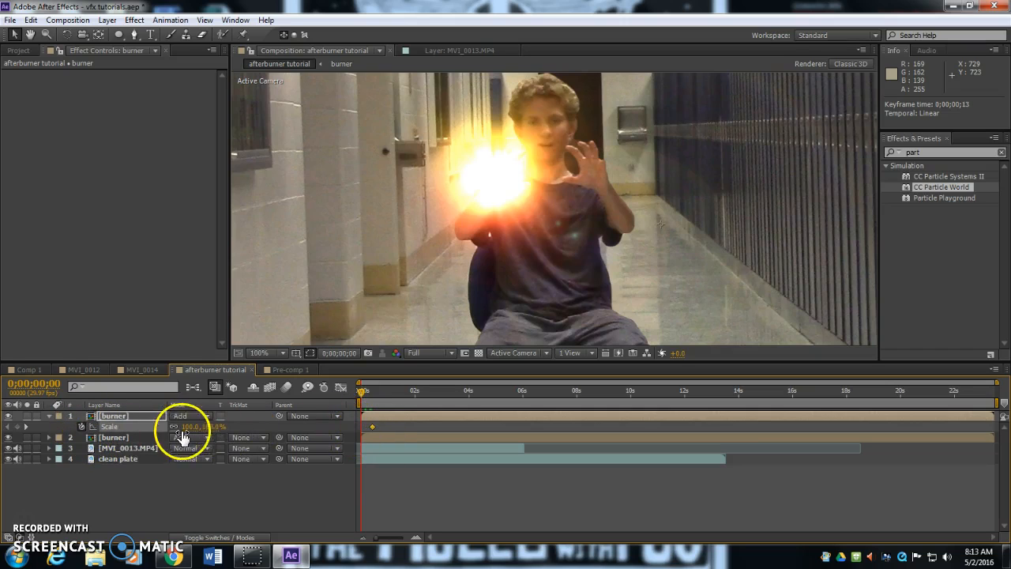
mouse_move(194, 427)
mouse_down()
mouse_move(131, 425)
mouse_move(177, 425)
mouse_up()
key(ctrl+z)
key(ctrl+z)
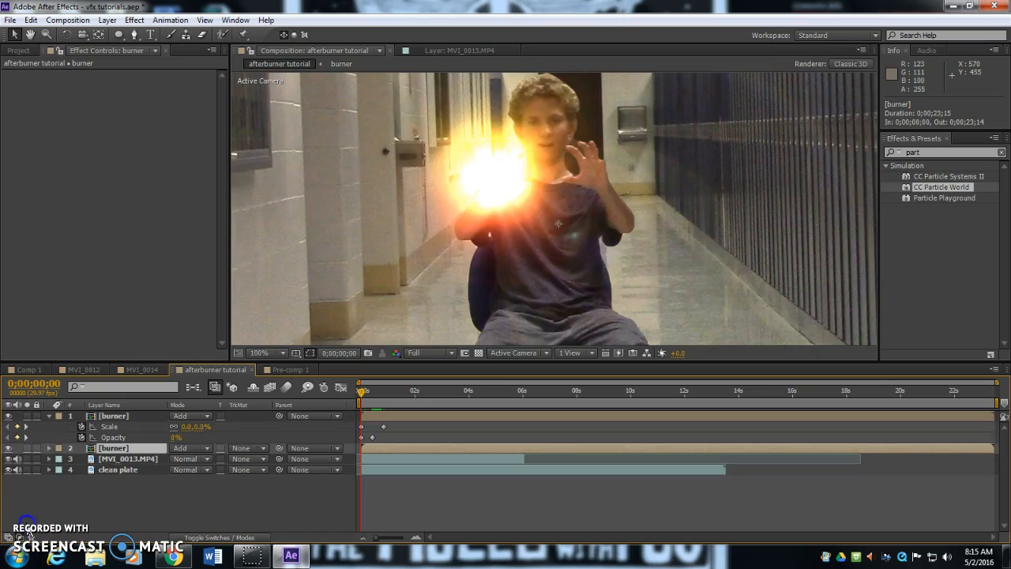
Step: Move the lower burner layer's anchor point from the frame center to the middle of its glow with the Pan Behind tool
mouse_move(521, 183)
mouse_down()
mouse_move(508, 174)
mouse_move(502, 194)
mouse_up()
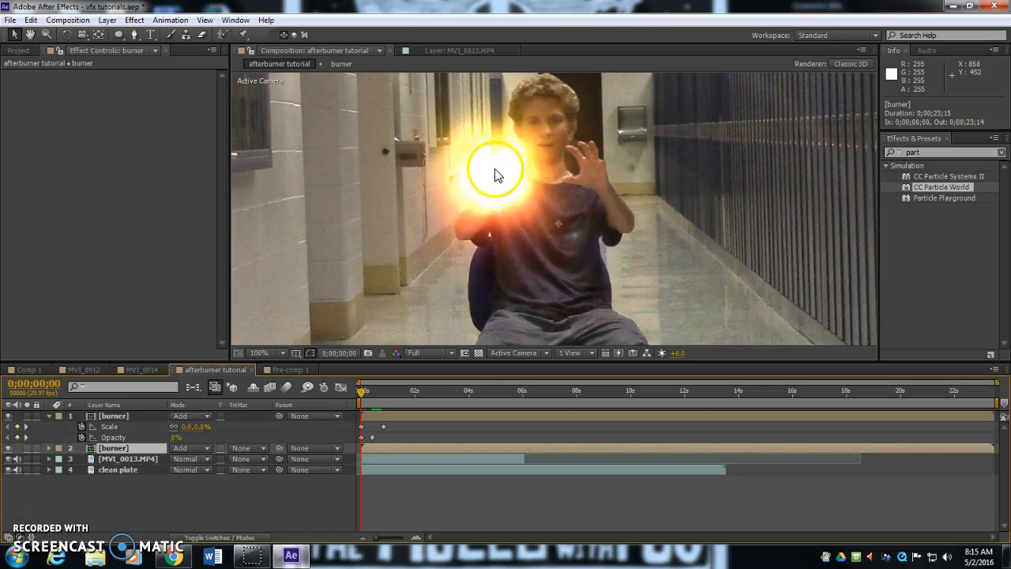
click(99, 36)
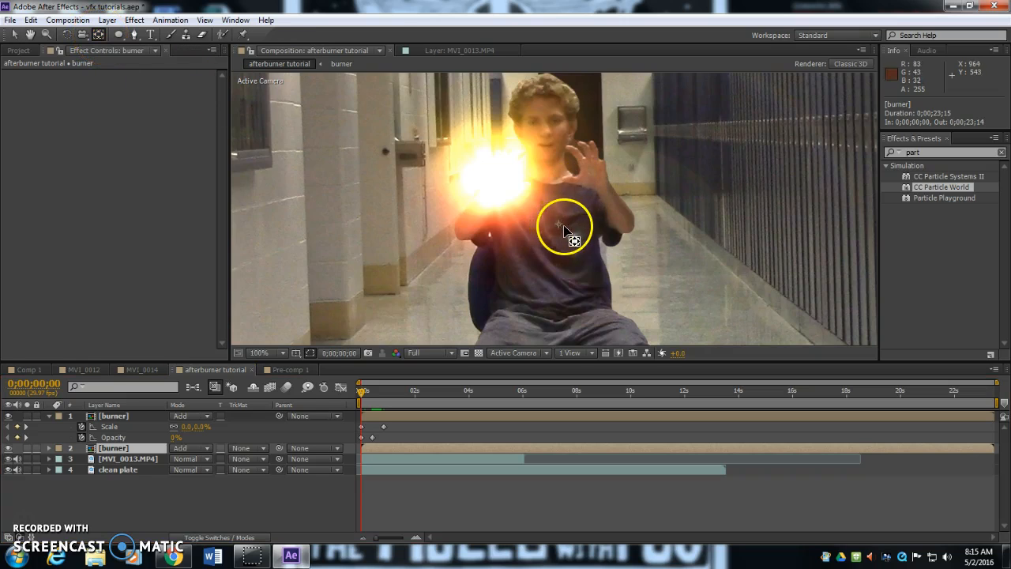
drag(562, 225, 495, 183)
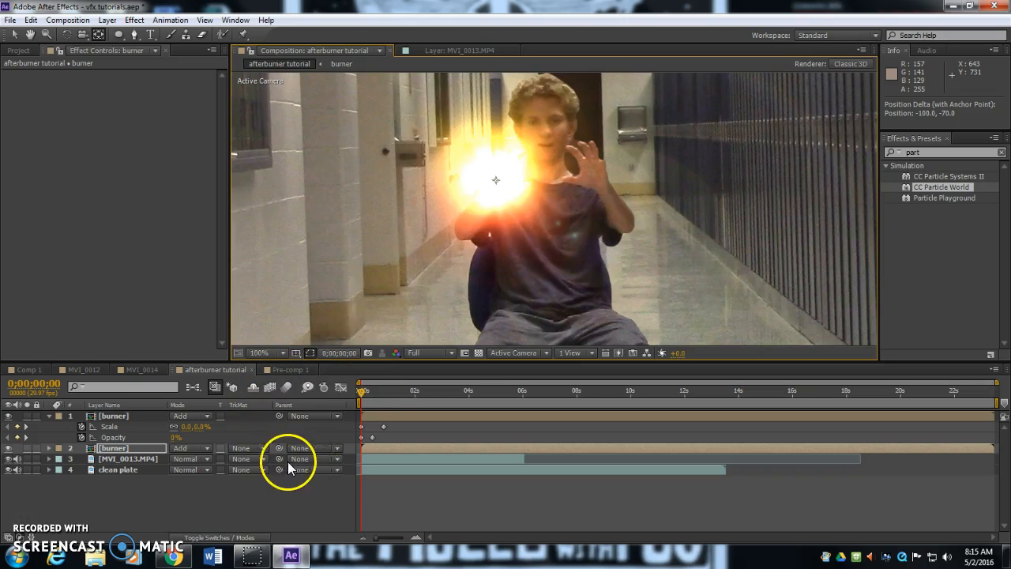
drag(496, 179, 492, 183)
click(96, 34)
click(15, 34)
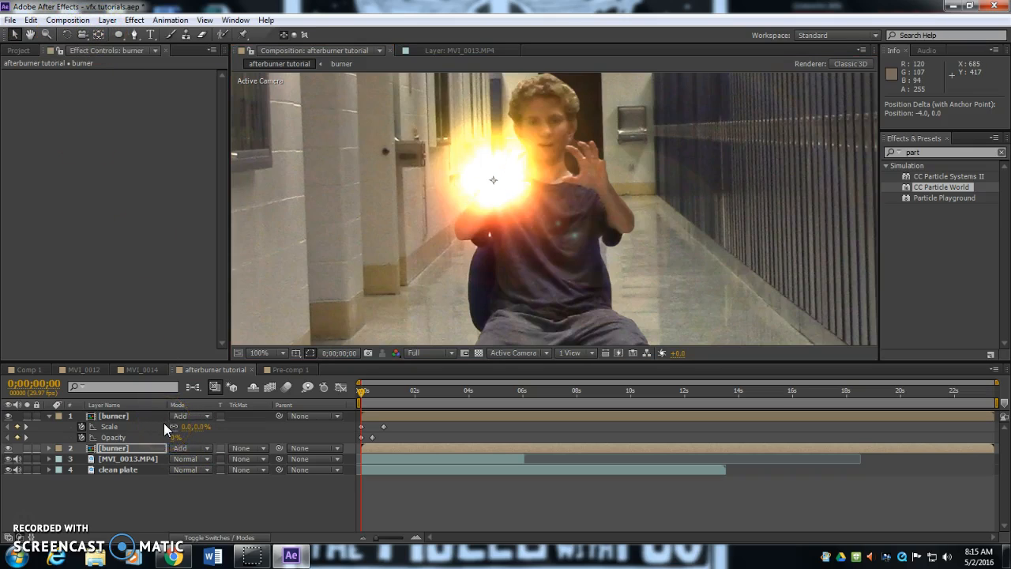
Step: Keyframe the lower burner layer's Opacity at 0% on the first frame and 100% at 0;00;00;15
key(t)
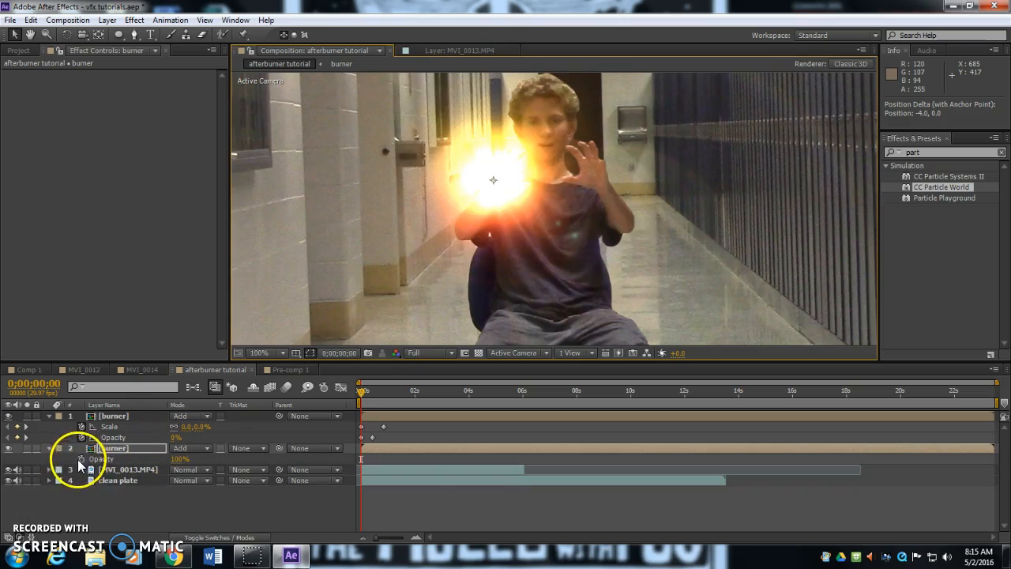
click(81, 459)
drag(362, 460, 381, 459)
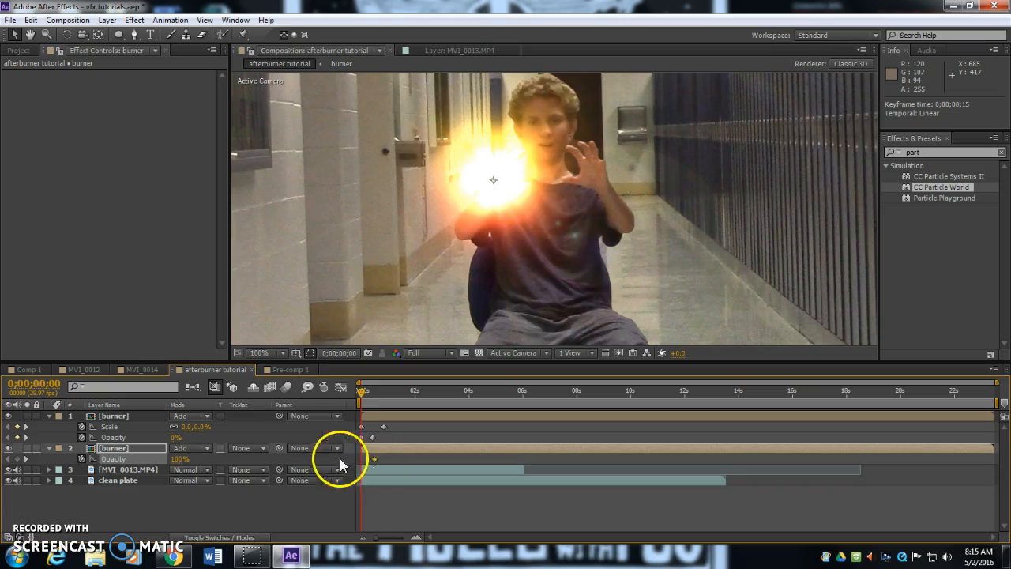
click(180, 459)
text(0)
key(Return)
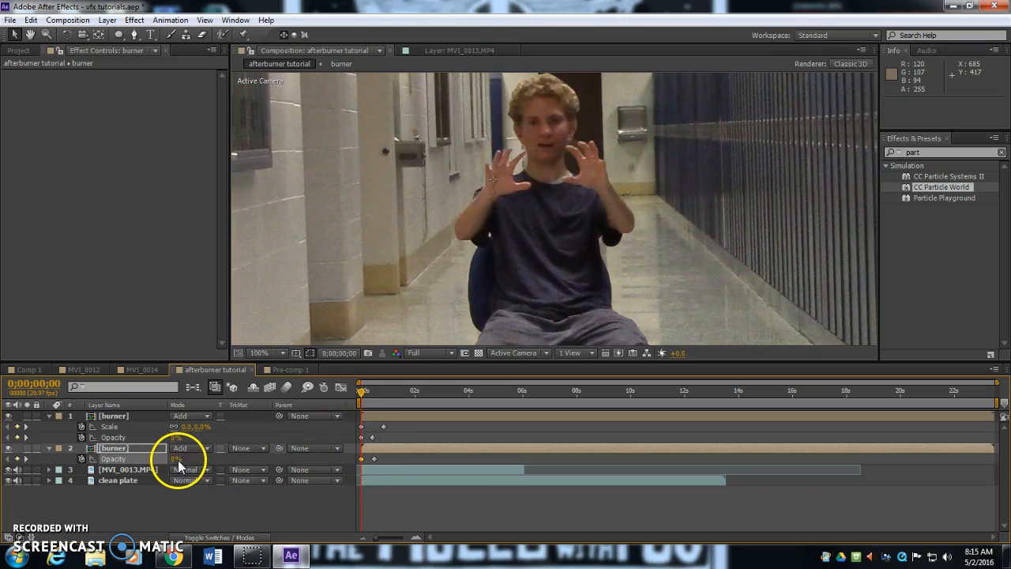
click(361, 458)
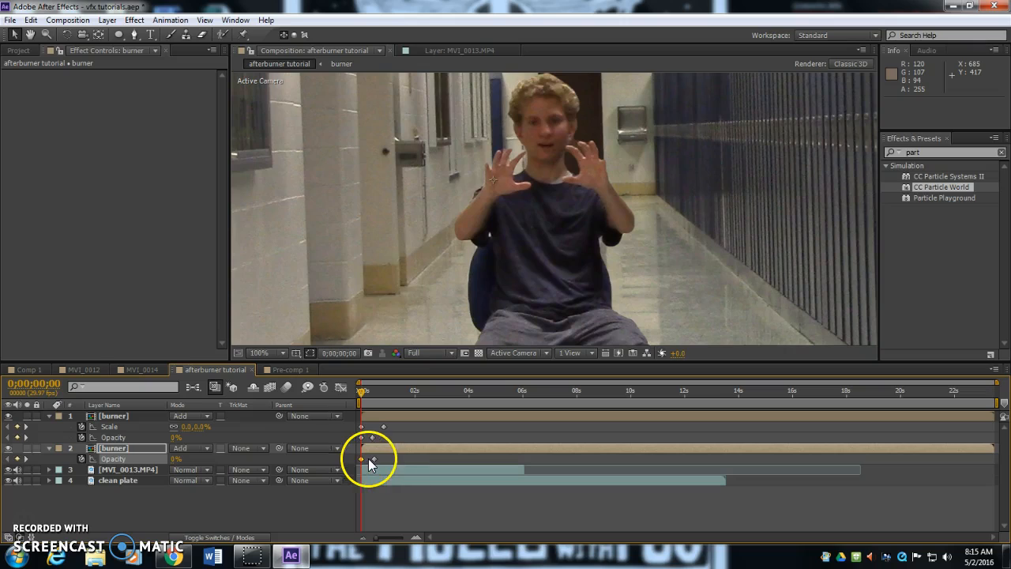
Step: Keyframe the lower burner layer's Scale at 0% on the first frame and 100% at 0;00;00;26
click(110, 452)
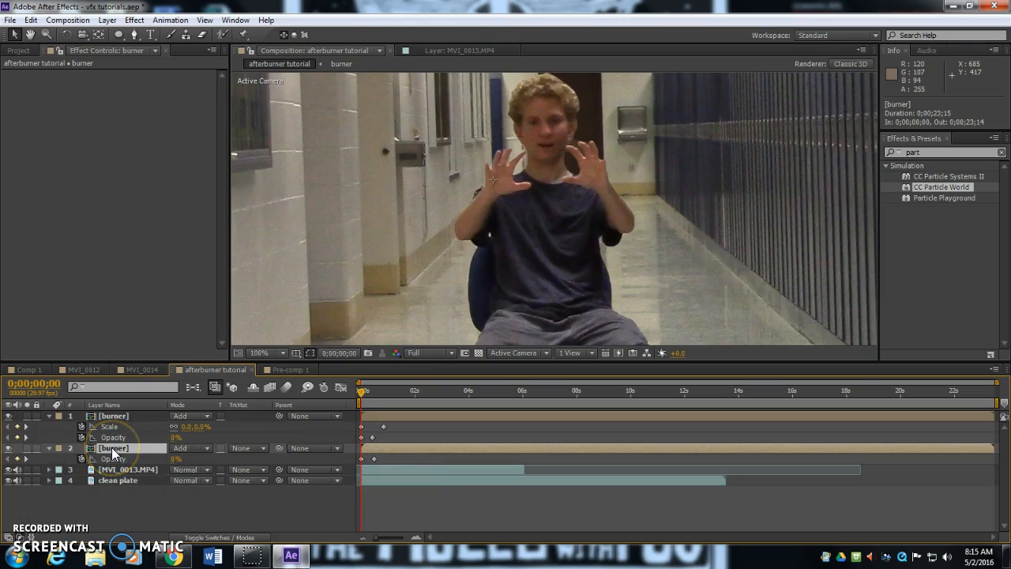
key(s)
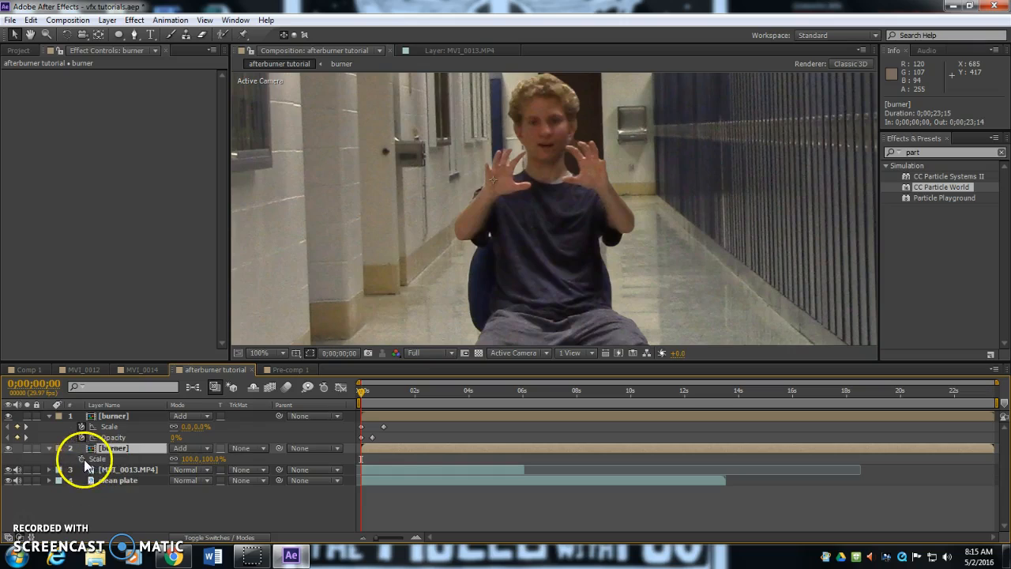
click(81, 458)
drag(359, 458, 373, 459)
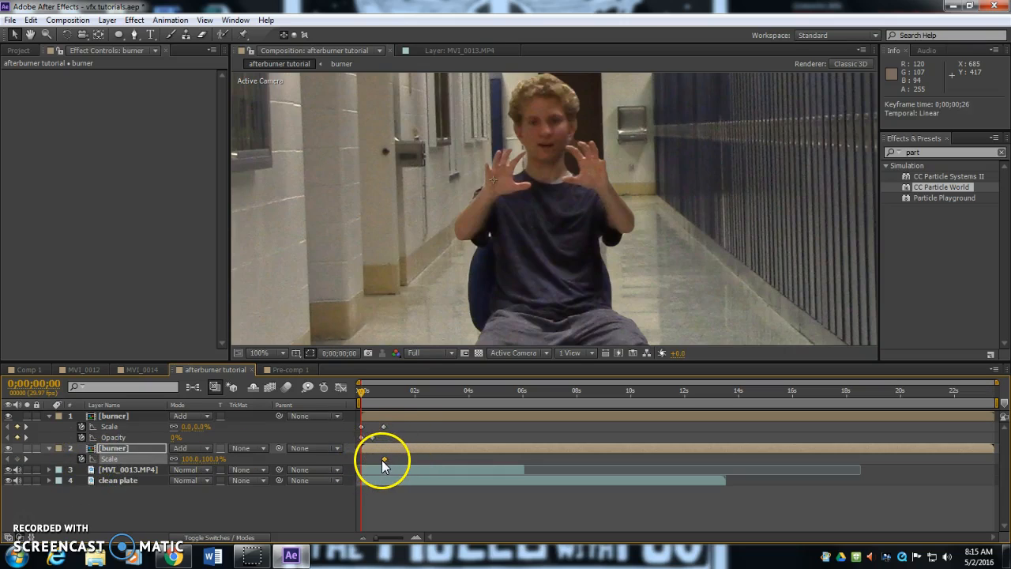
click(191, 458)
text(0)
key(Return)
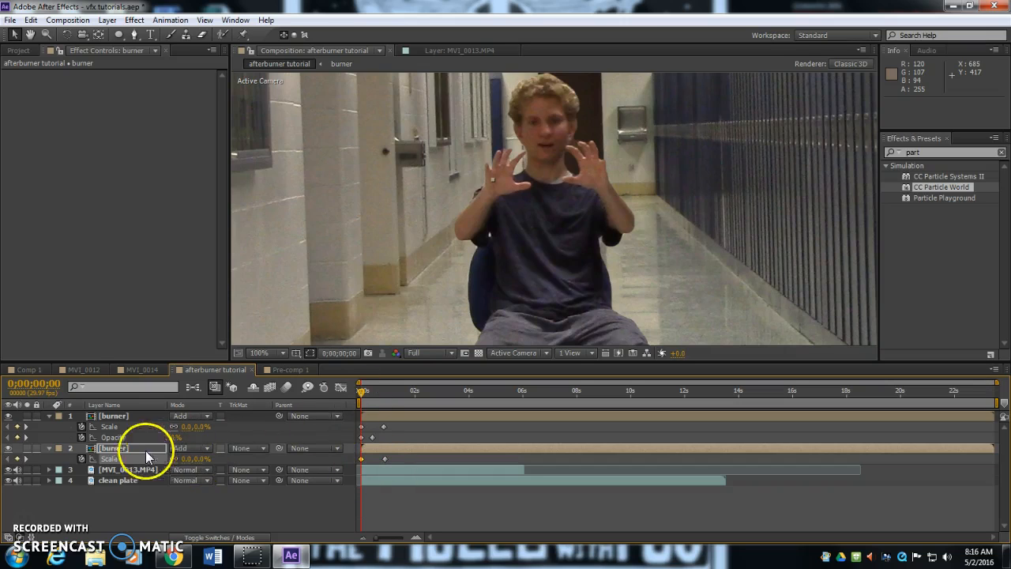
Step: Reveal all keyframed properties of the lower burner layer in the timeline
click(105, 449)
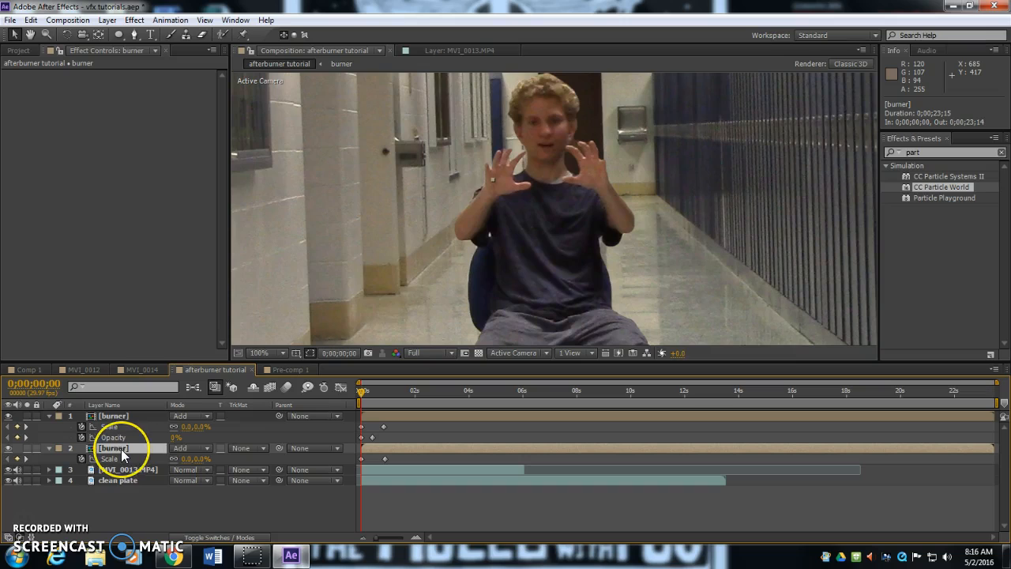
key(u)
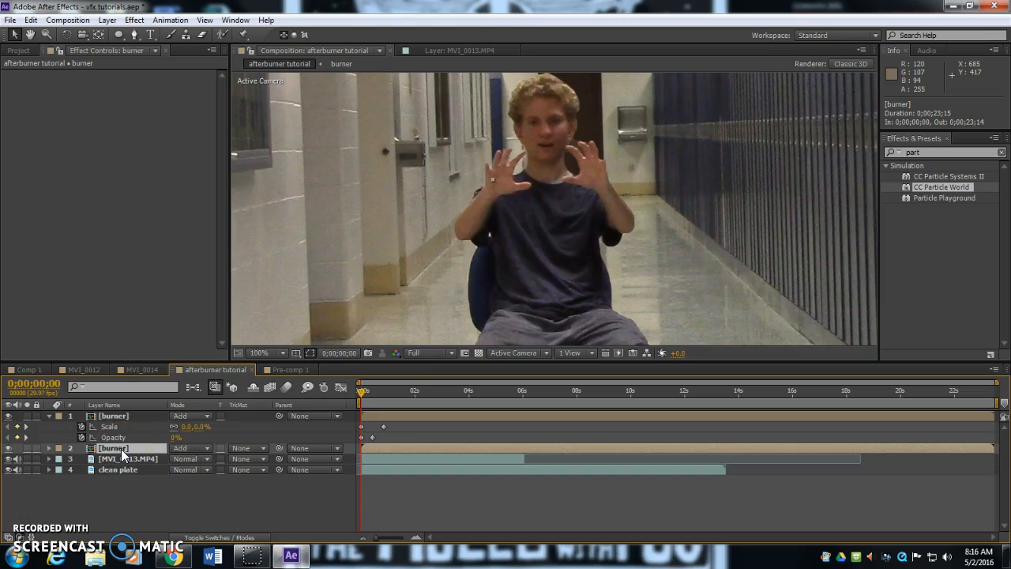
key(u)
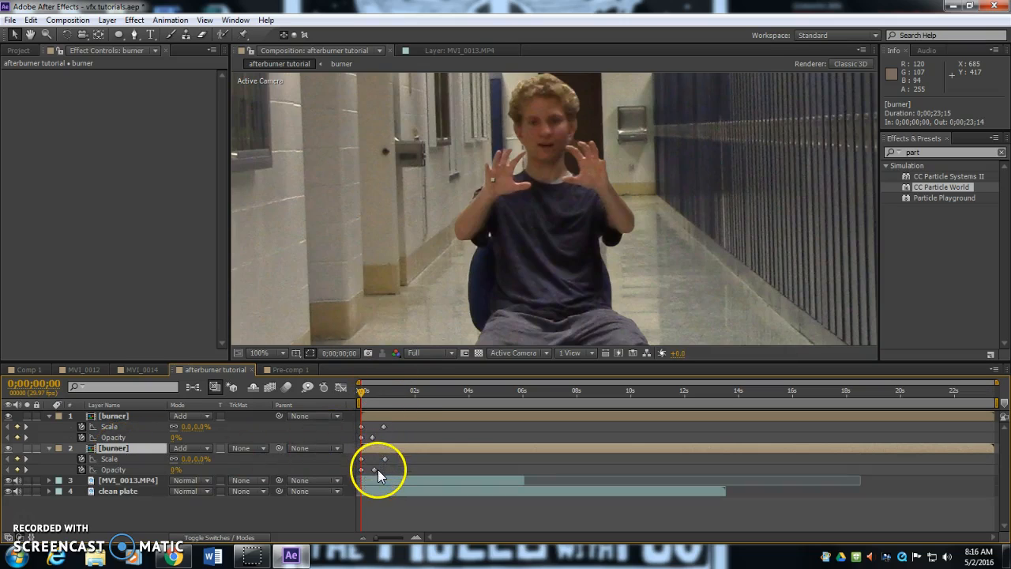